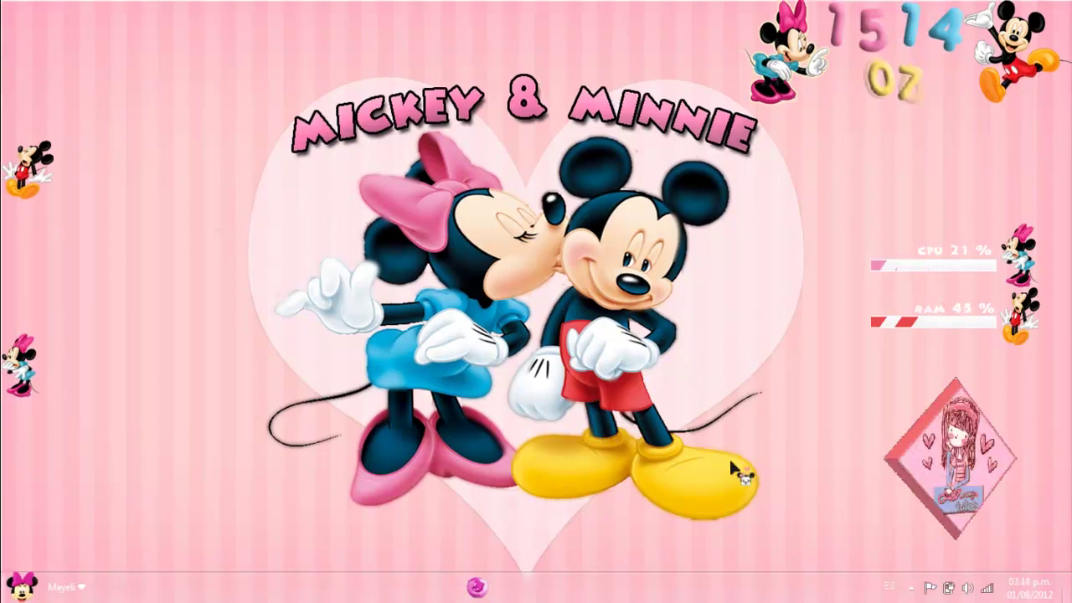
Create a blank XWidget widget named "mickey and minnie slide by 0487may", using the same folder name, and maximize the designer window
{"action": "left_click", "coordinate": [910, 589]}
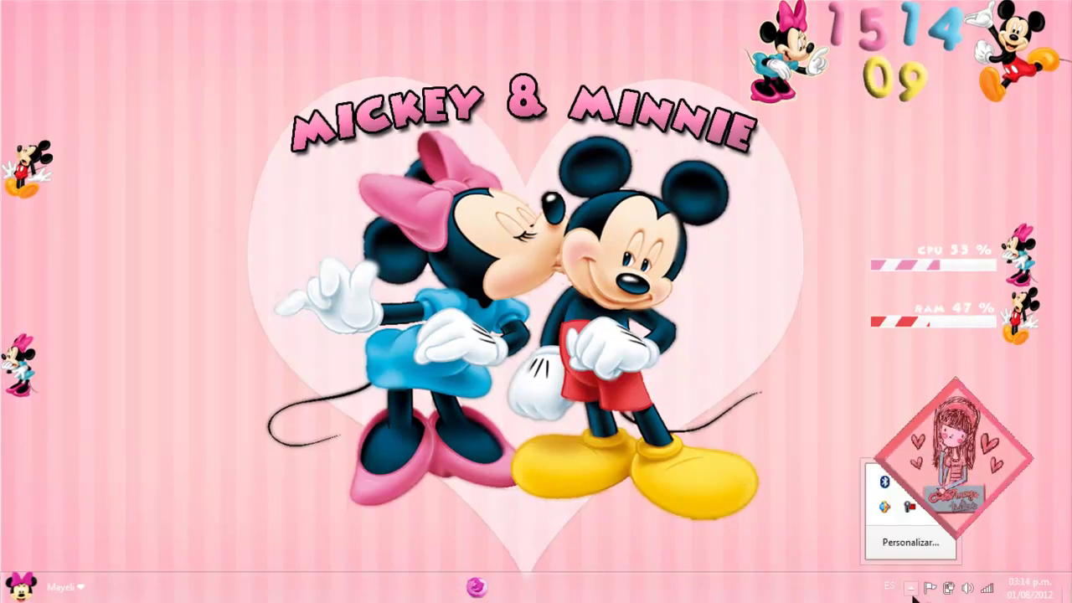
{"action": "right_click", "coordinate": [885, 509]}
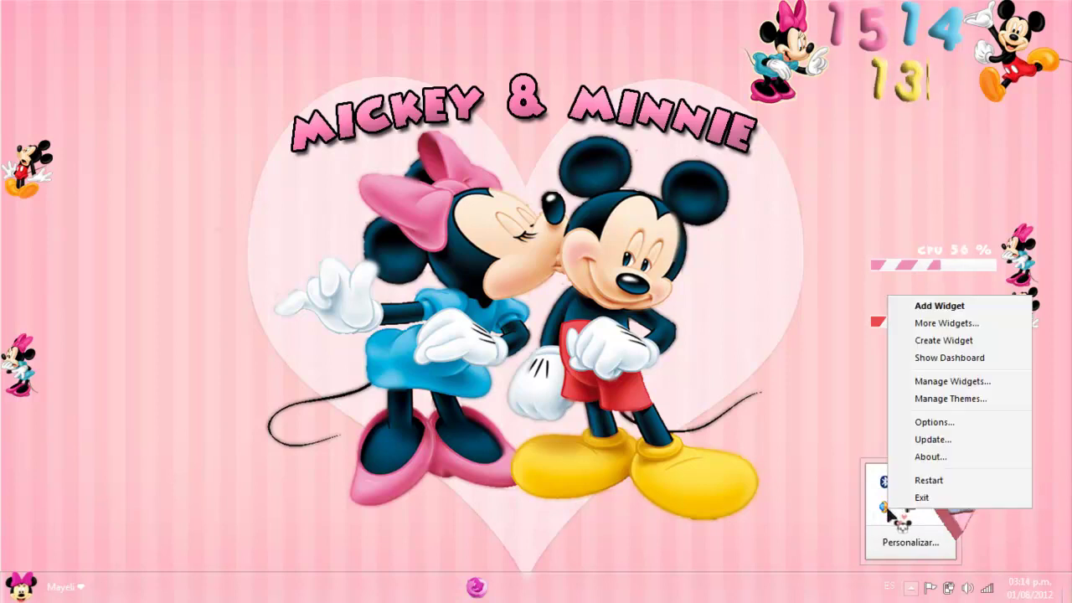
{"action": "left_click", "coordinate": [902, 342]}
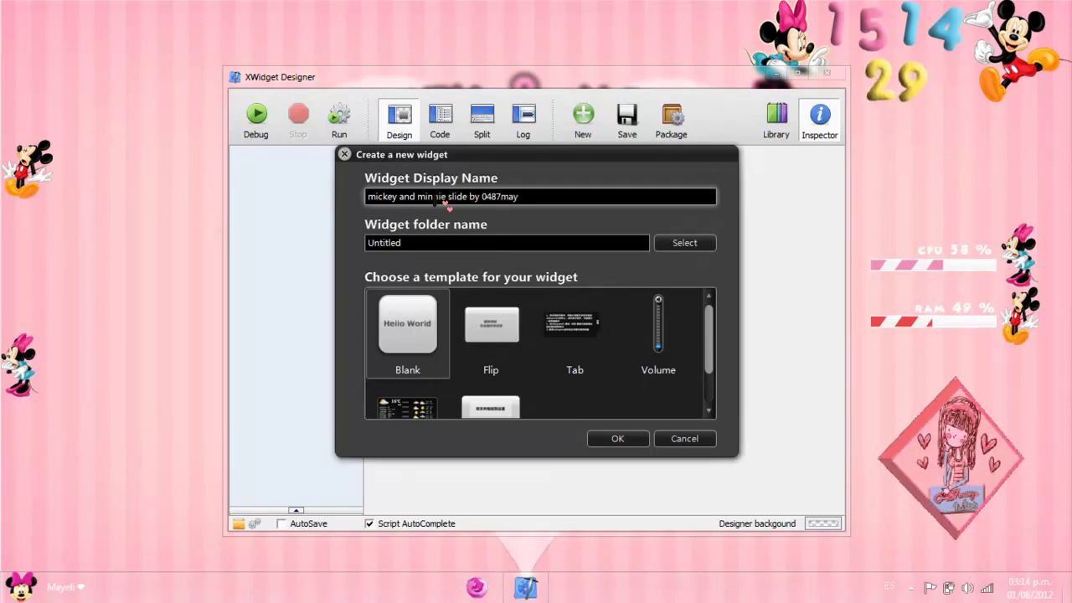
{"action": "key", "text": "Tab"}
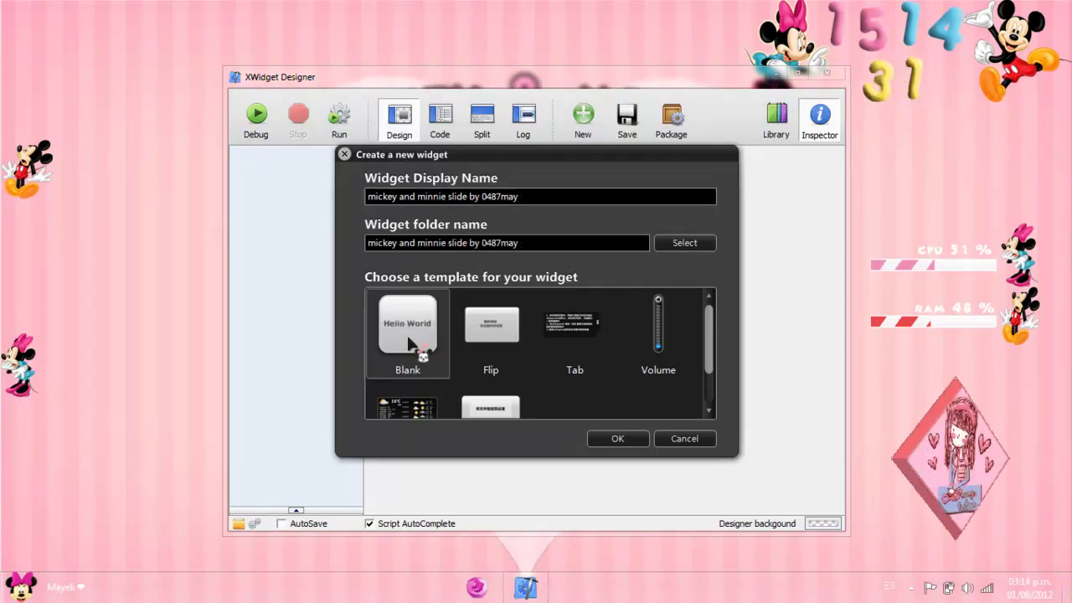
{"action": "left_click", "coordinate": [638, 444]}
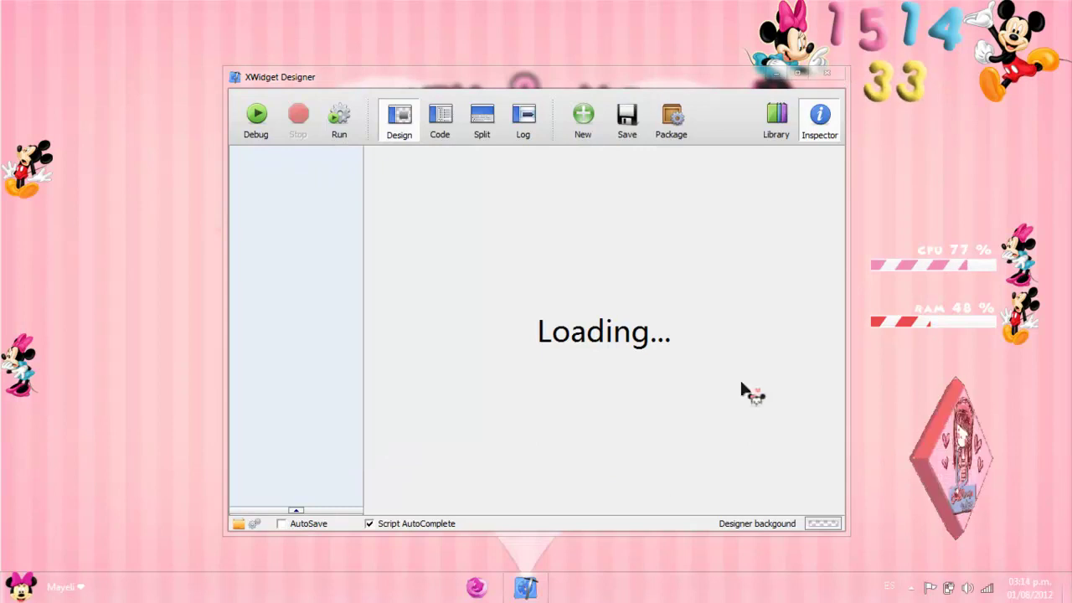
{"action": "left_click", "coordinate": [798, 72]}
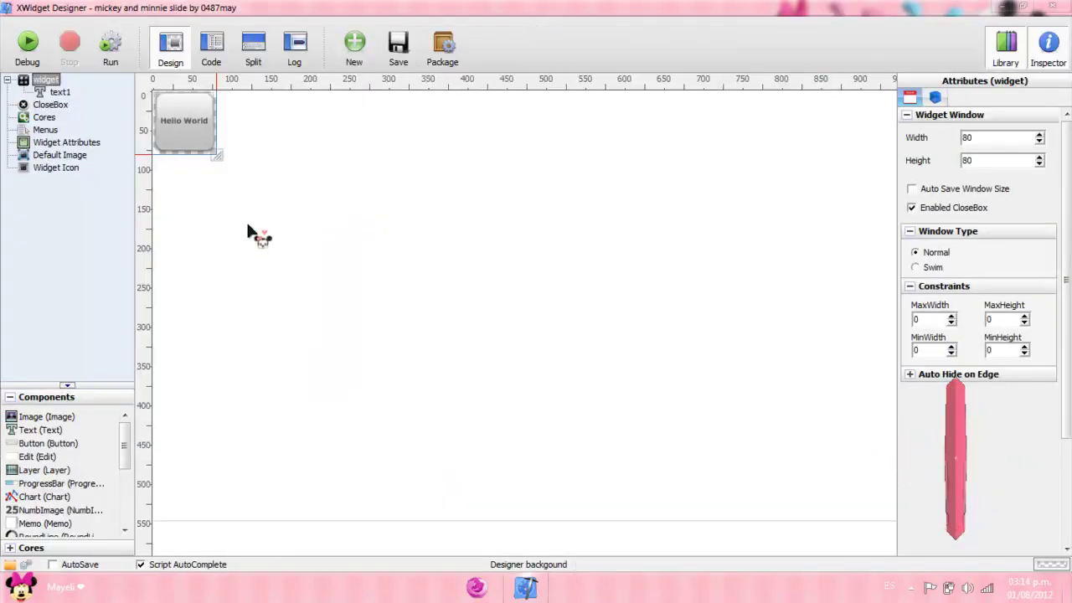
Enlarge the widget canvas to about 965 × 236 and delete the template's Hello World text object
{"action": "left_click_drag", "start_coordinate": [860, 284], "coordinate": [910, 278]}
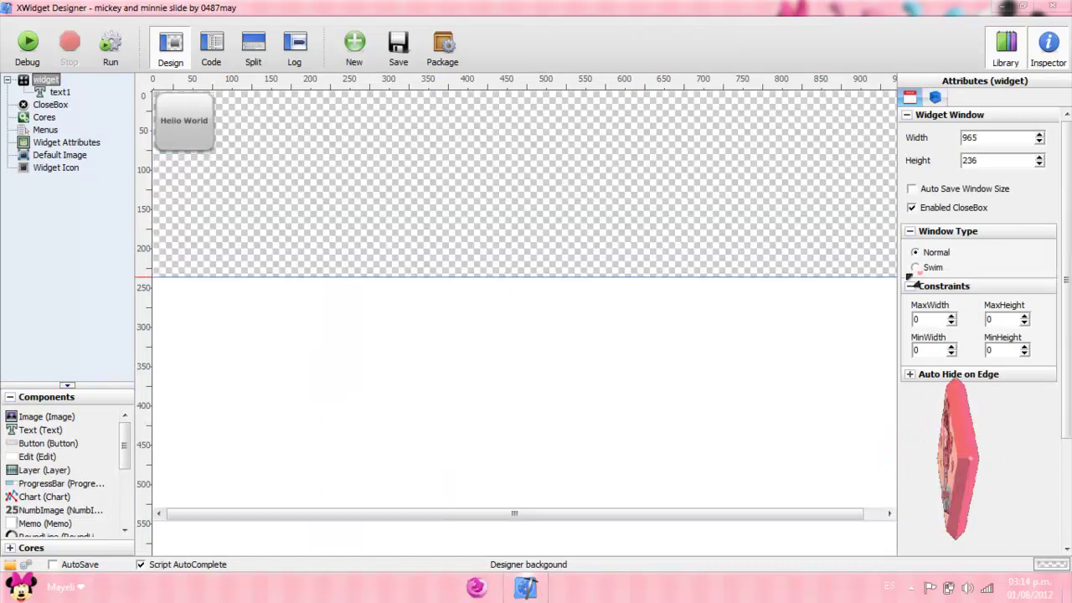
{"action": "right_click", "coordinate": [59, 92]}
{"action": "left_click", "coordinate": [88, 163]}
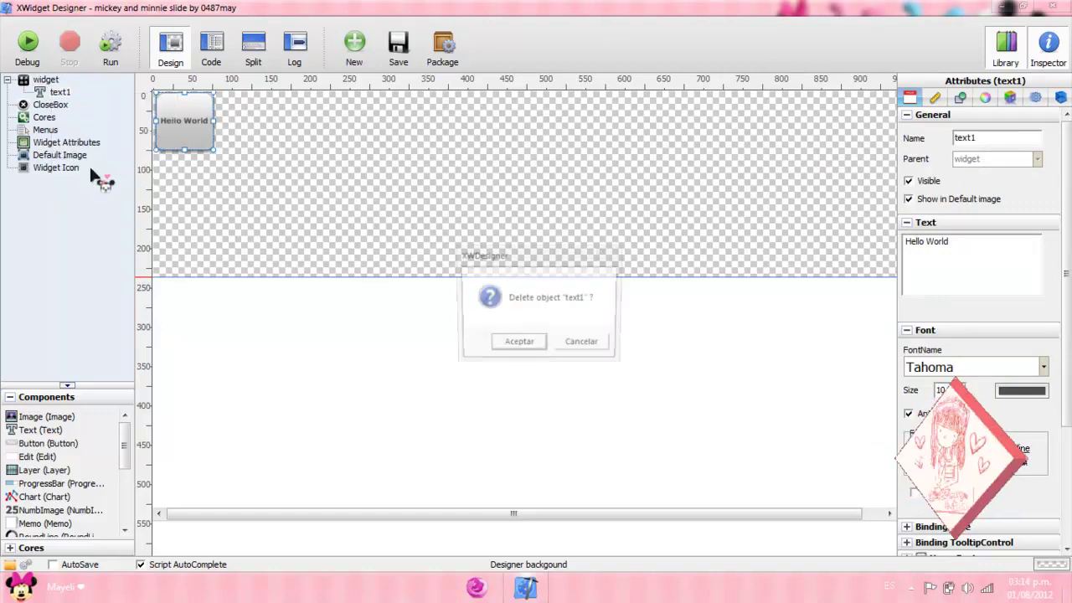
{"action": "left_click", "coordinate": [517, 345]}
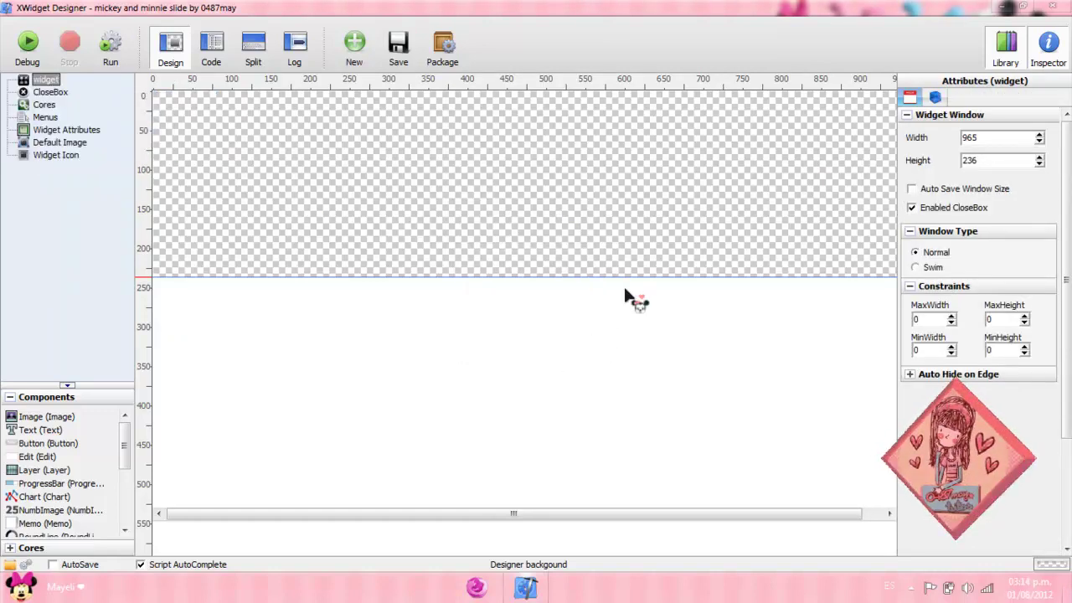
{"action": "left_click", "coordinate": [10, 399]}
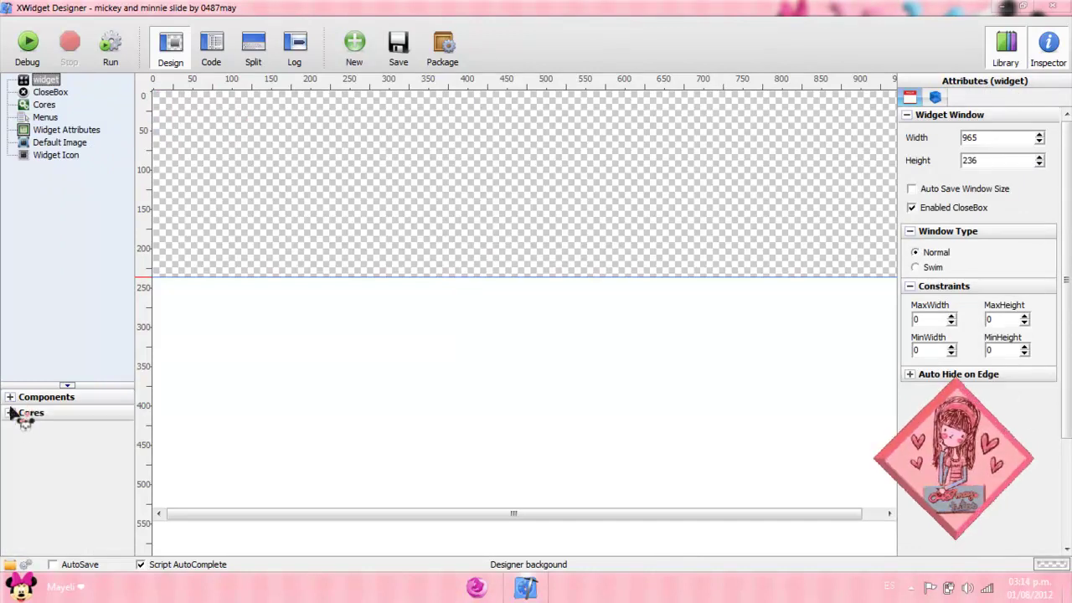
{"action": "left_click", "coordinate": [10, 413]}
{"action": "left_click", "coordinate": [10, 414]}
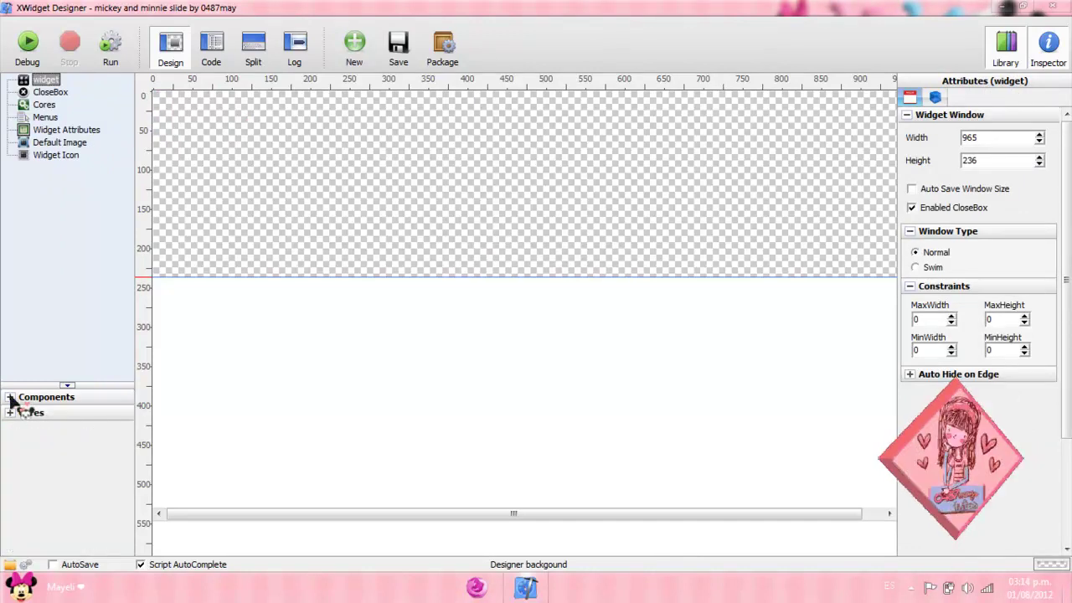
{"action": "left_click", "coordinate": [10, 398]}
{"action": "left_click", "coordinate": [10, 398]}
{"action": "left_click", "coordinate": [10, 398]}
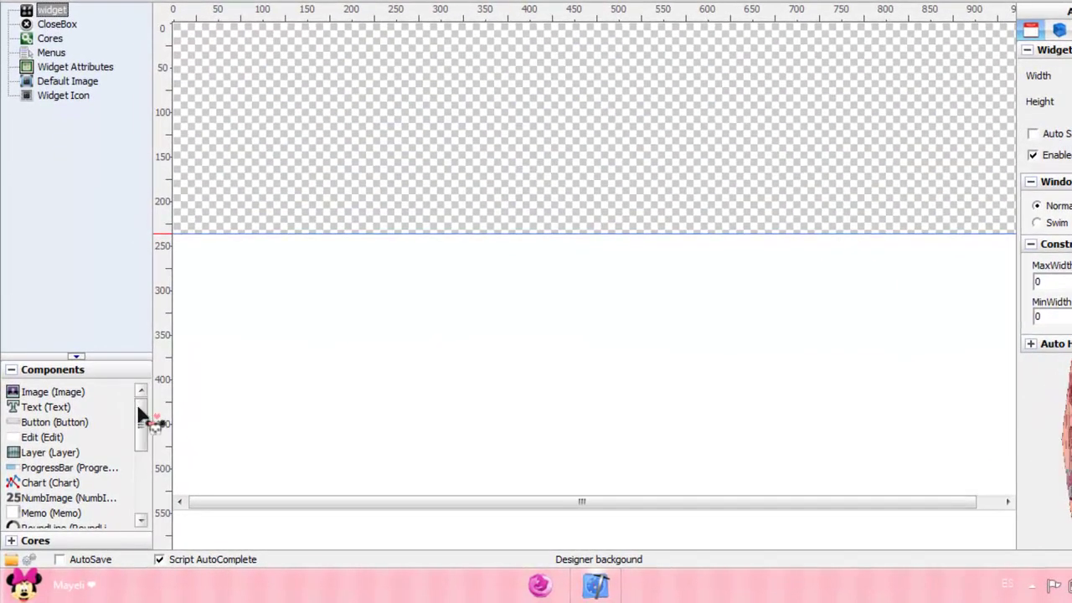
Add a Gif component to the widget and enlarge its frame to about 135 × 135
{"action": "left_click_drag", "start_coordinate": [141, 416], "coordinate": [140, 448]}
{"action": "double_click", "coordinate": [37, 484]}
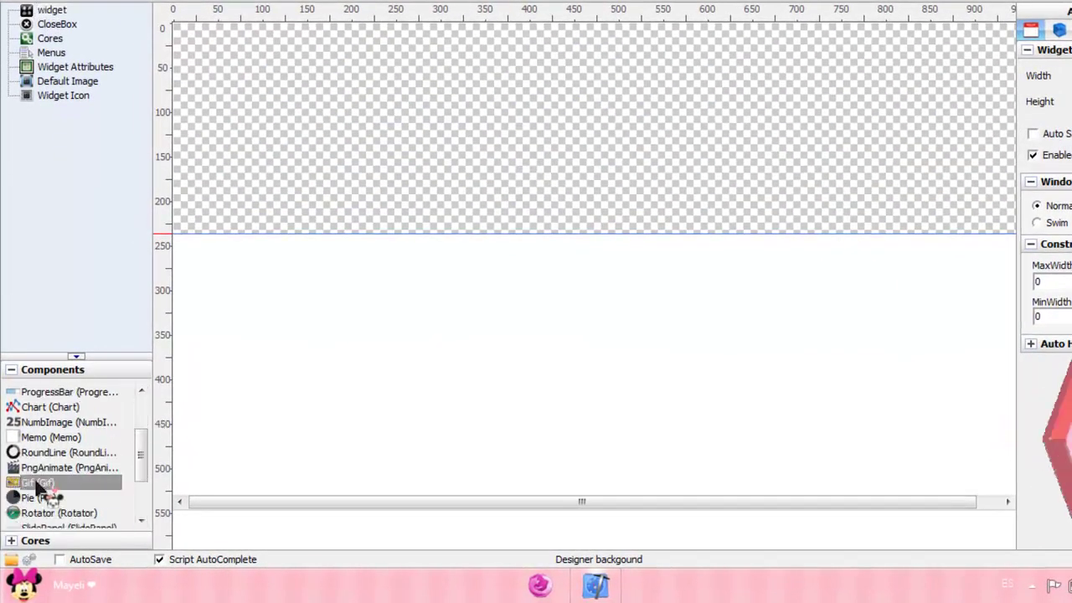
{"action": "left_click_drag", "start_coordinate": [144, 452], "coordinate": [140, 403]}
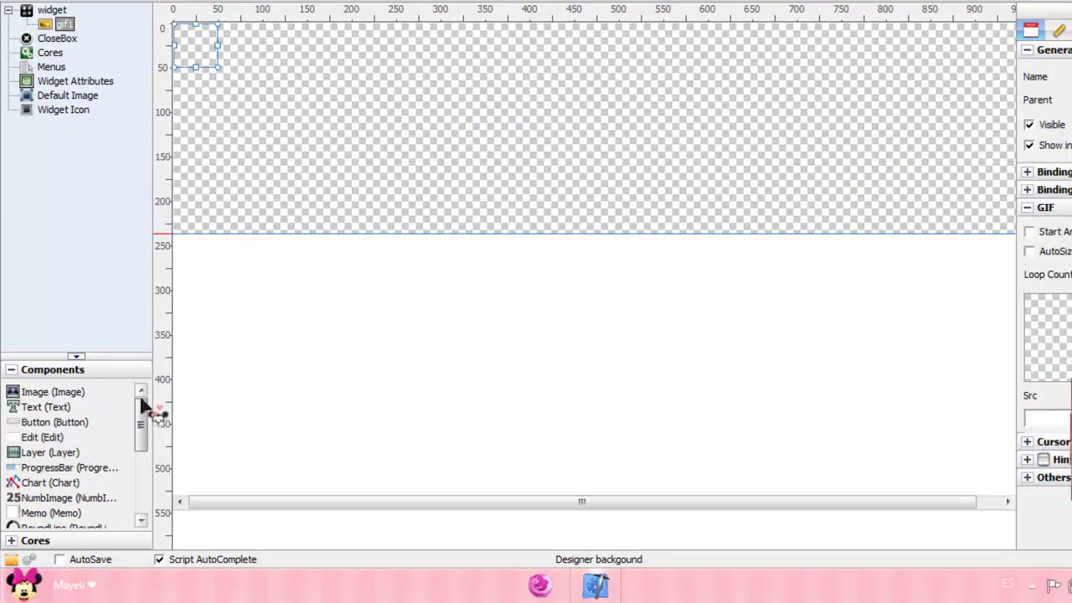
{"action": "left_click", "coordinate": [56, 397]}
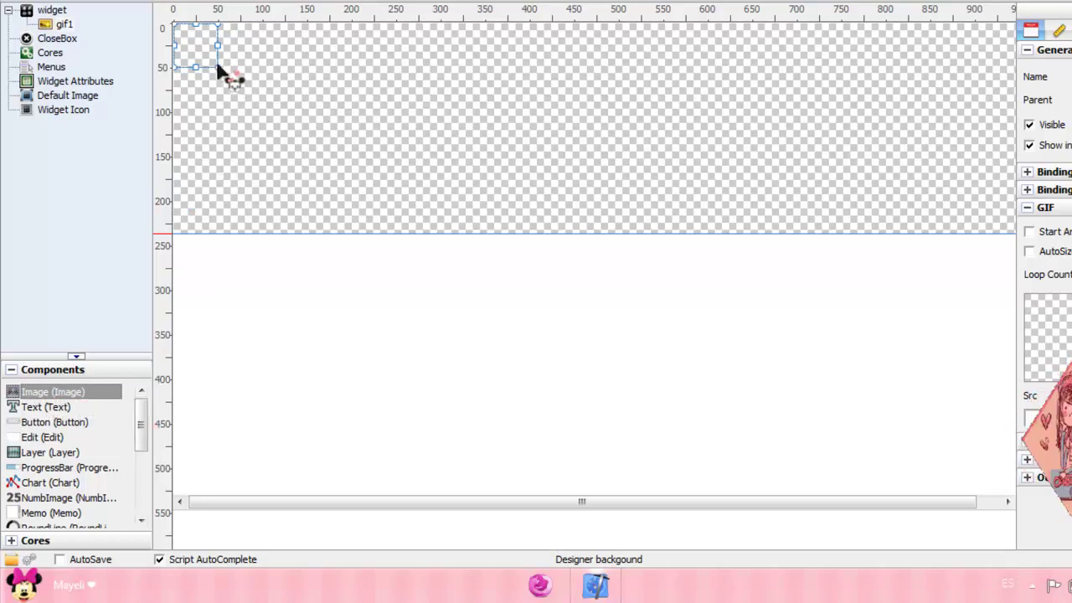
{"action": "left_click_drag", "start_coordinate": [219, 74], "coordinate": [292, 144]}
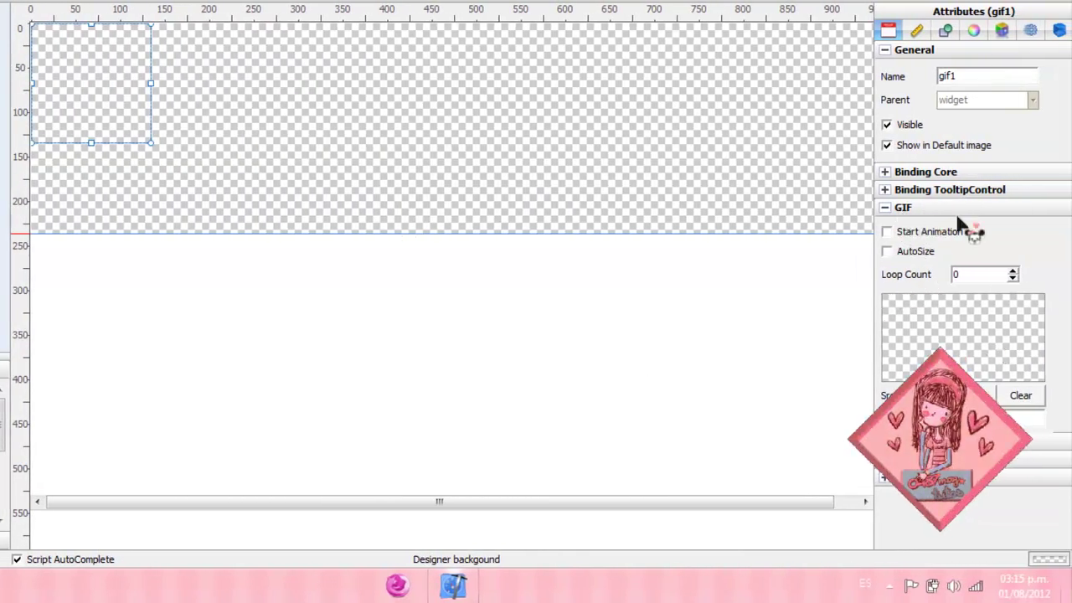
Import the Minnie image "Emociiones Kawaii By_Princessarosandry (34).gif" from the desktop into the Gif component
{"action": "left_click", "coordinate": [186, 159]}
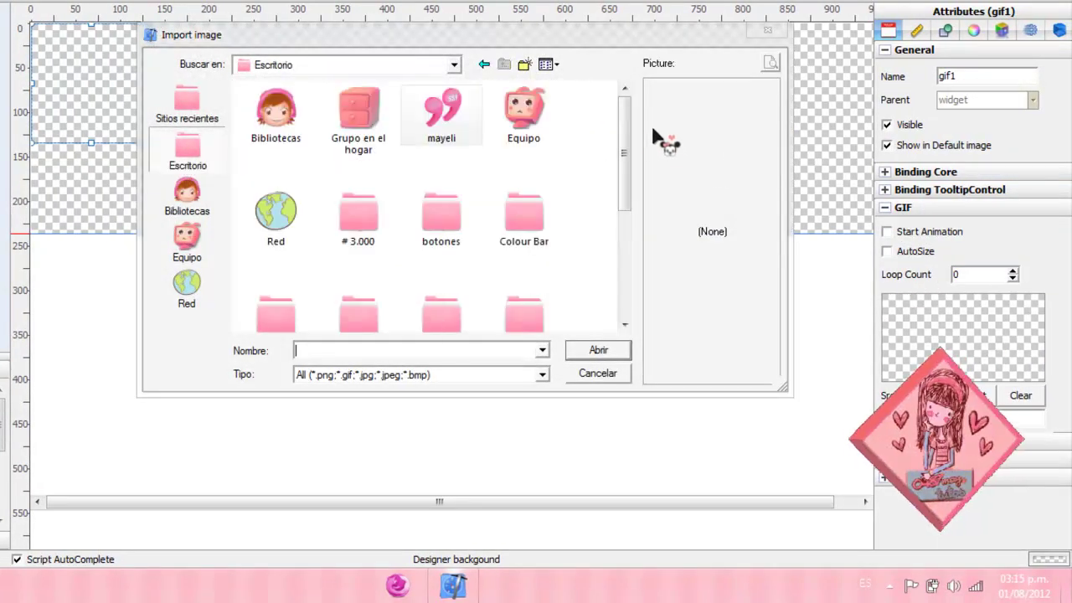
{"action": "left_click_drag", "start_coordinate": [628, 156], "coordinate": [634, 257]}
{"action": "left_click", "coordinate": [303, 235]}
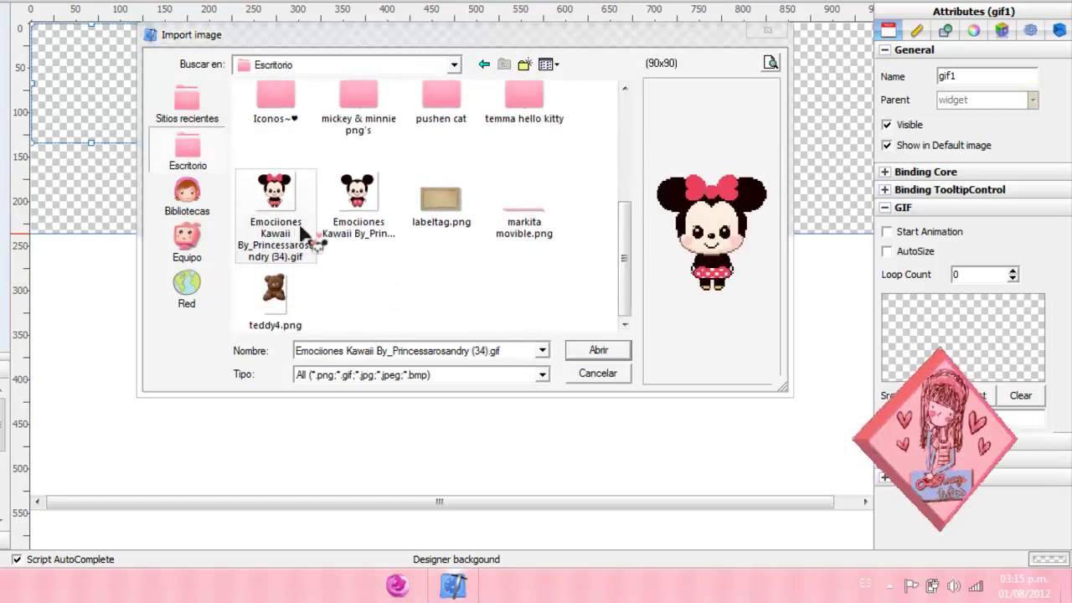
{"action": "left_click", "coordinate": [589, 350]}
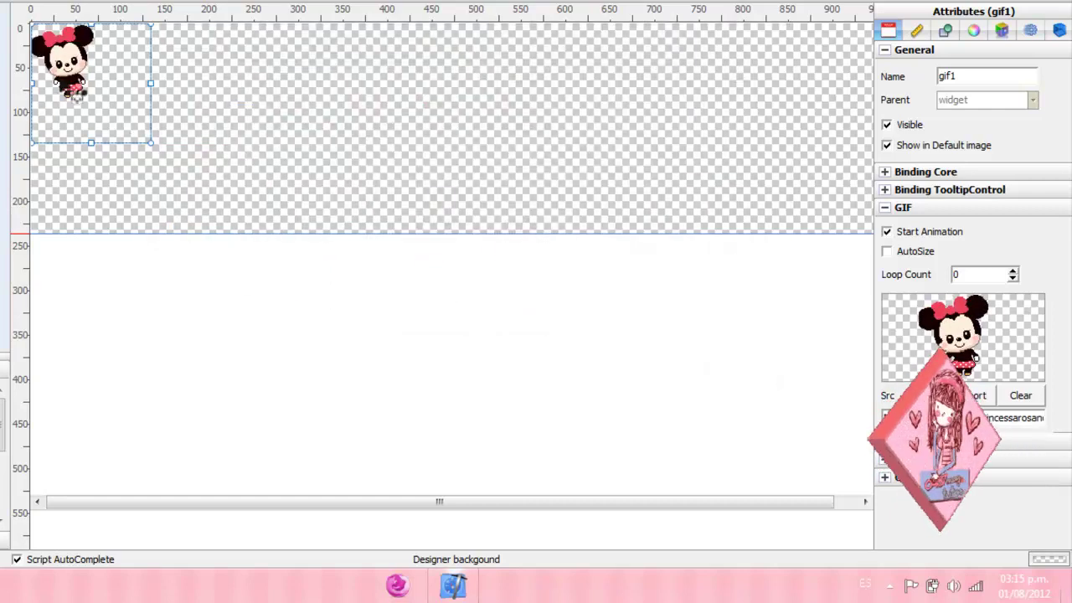
Shrink the Minnie gif's frame to about 97 × 97 and reduce its scale to about 77
{"action": "left_click_drag", "start_coordinate": [151, 143], "coordinate": [117, 113]}
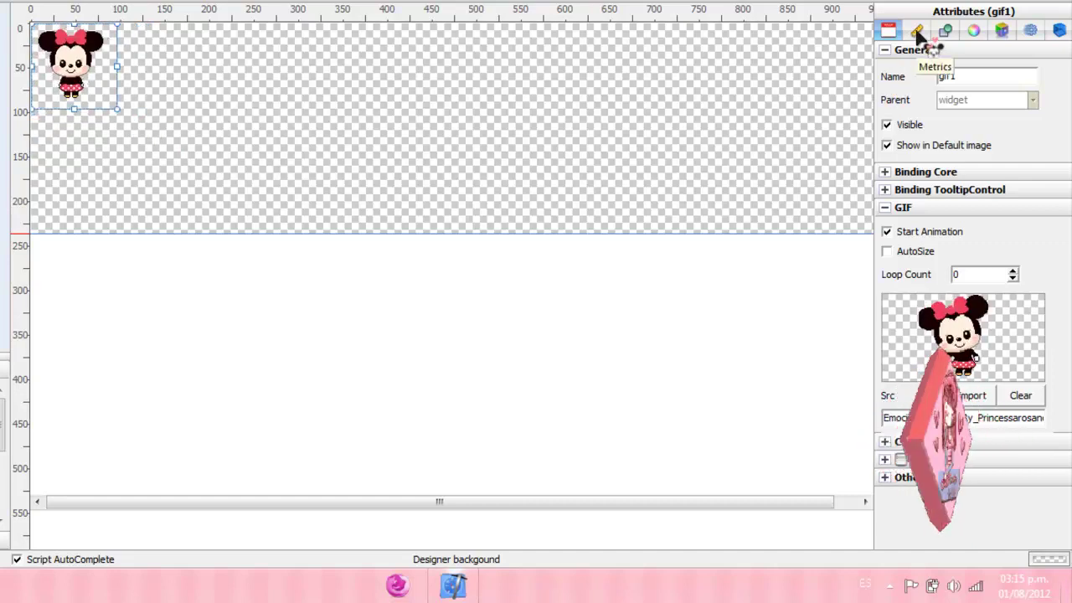
{"action": "left_click", "coordinate": [918, 33]}
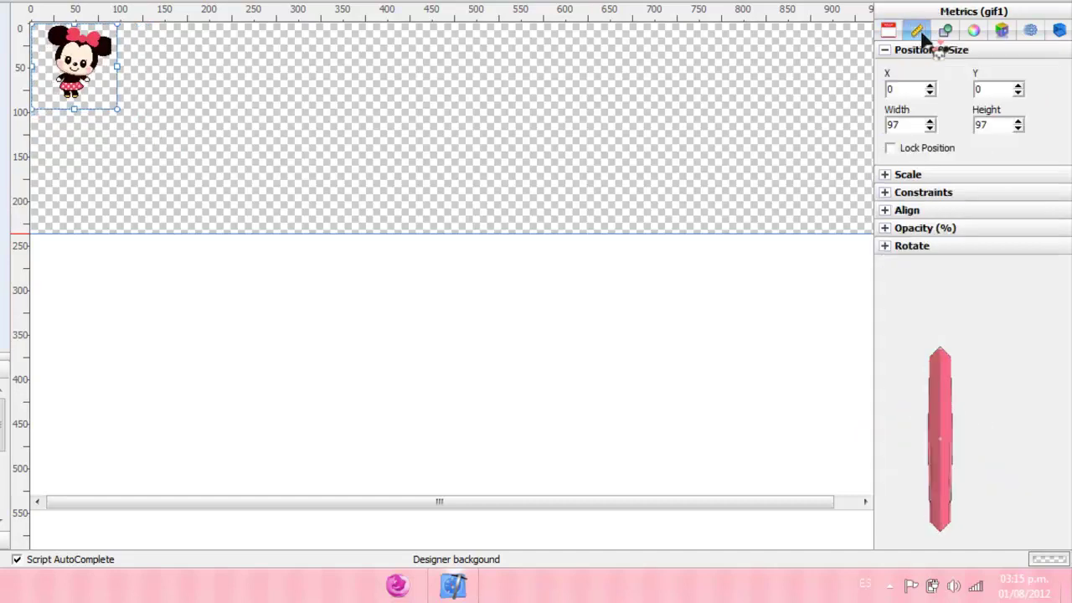
{"action": "left_click", "coordinate": [885, 175]}
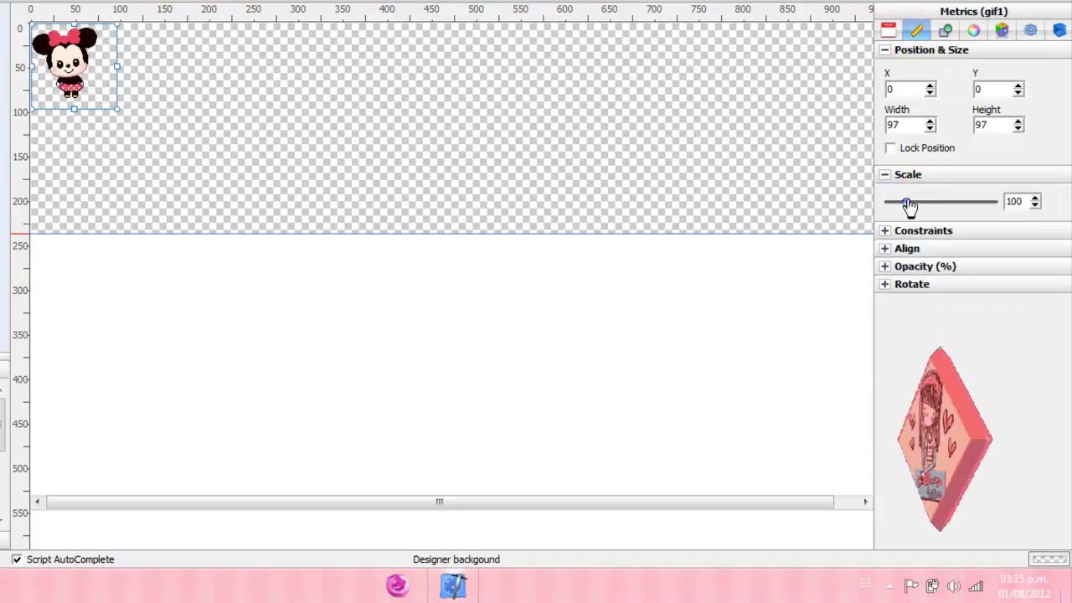
{"action": "left_click_drag", "start_coordinate": [909, 205], "coordinate": [905, 207]}
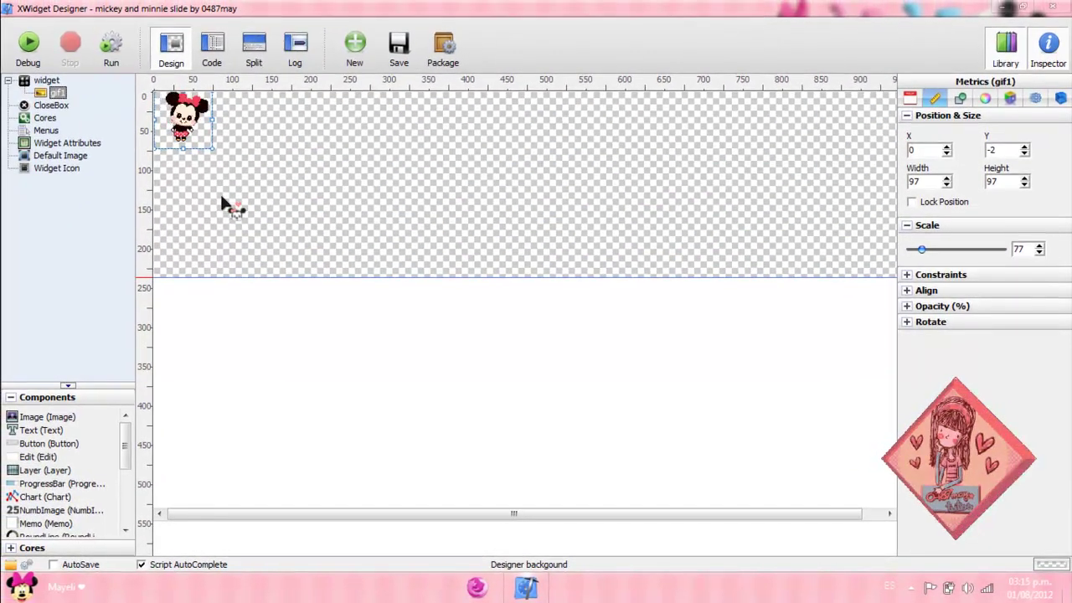
{"action": "left_click", "coordinate": [217, 201]}
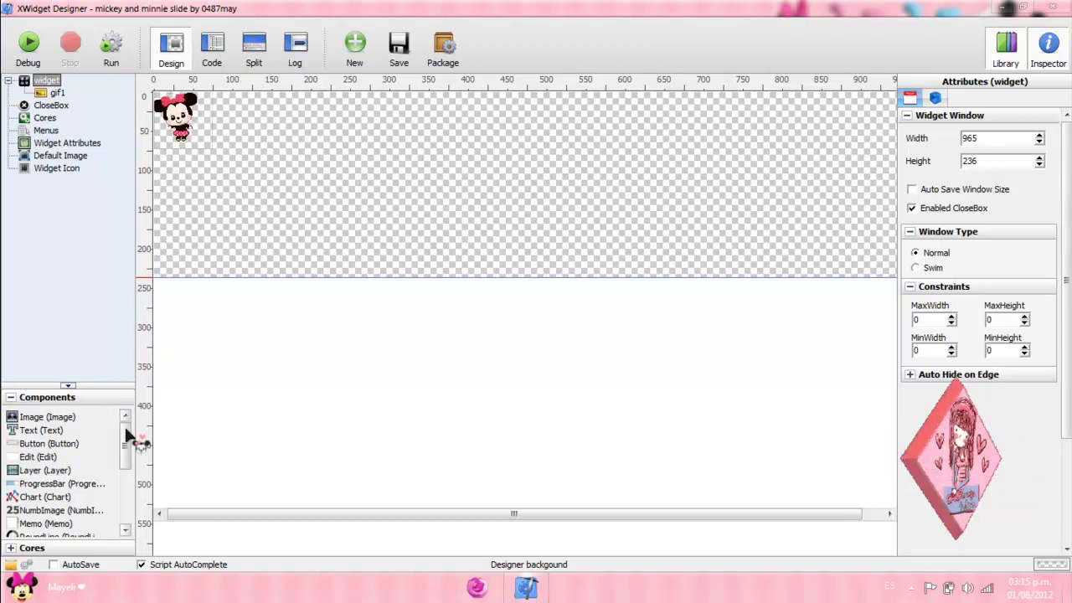
Add a SlidePanel beside the Minnie gif and stretch it across the widget to about 885 wide and 75 high
{"action": "left_click_drag", "start_coordinate": [126, 434], "coordinate": [127, 483]}
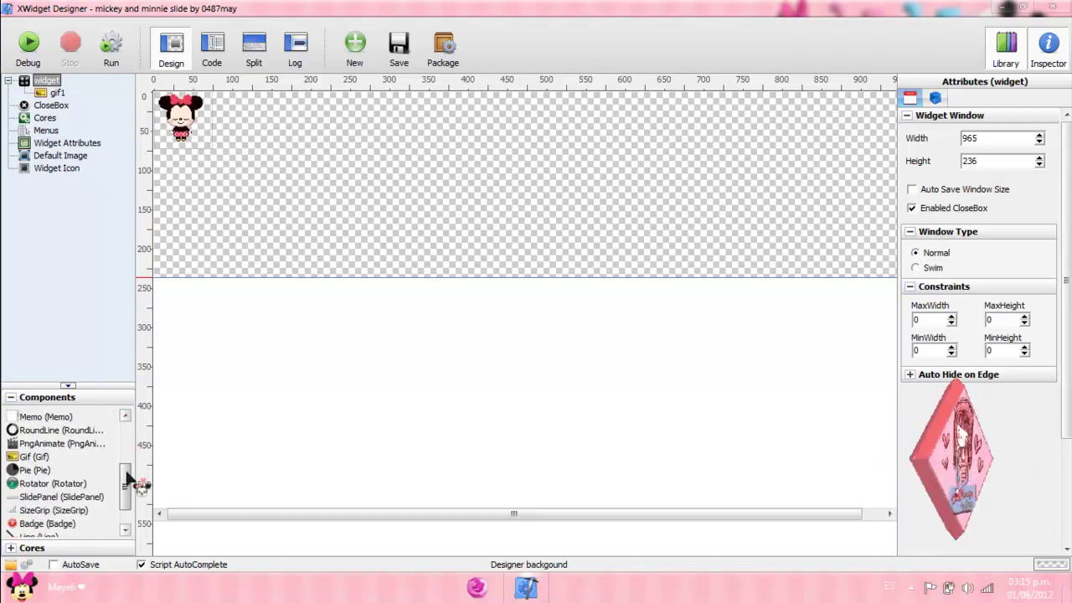
{"action": "double_click", "coordinate": [76, 499]}
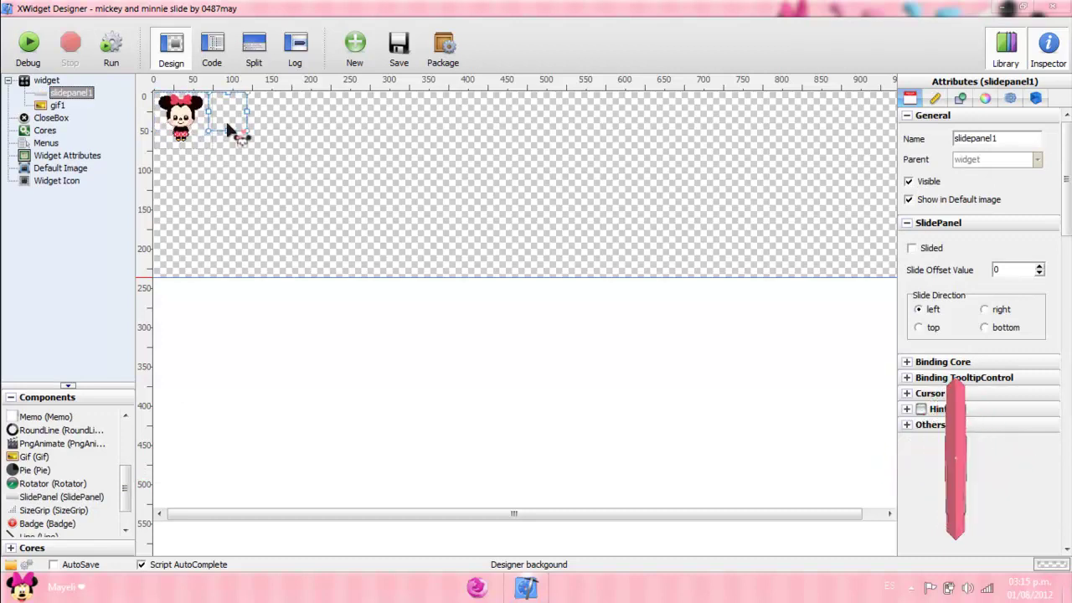
{"action": "left_click_drag", "start_coordinate": [248, 132], "coordinate": [909, 155]}
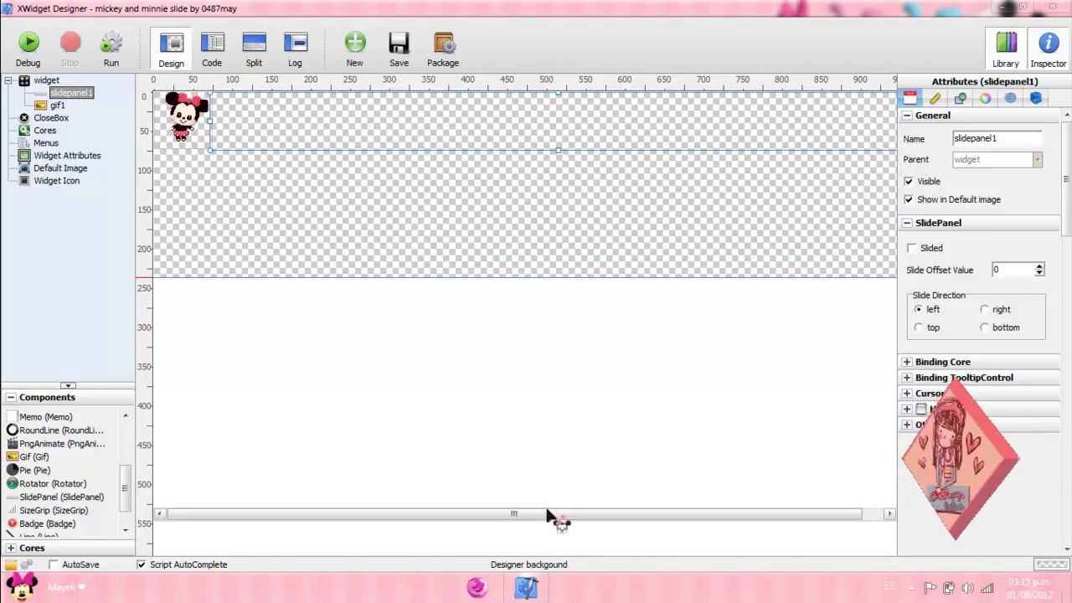
{"action": "left_click_drag", "start_coordinate": [548, 515], "coordinate": [570, 515]}
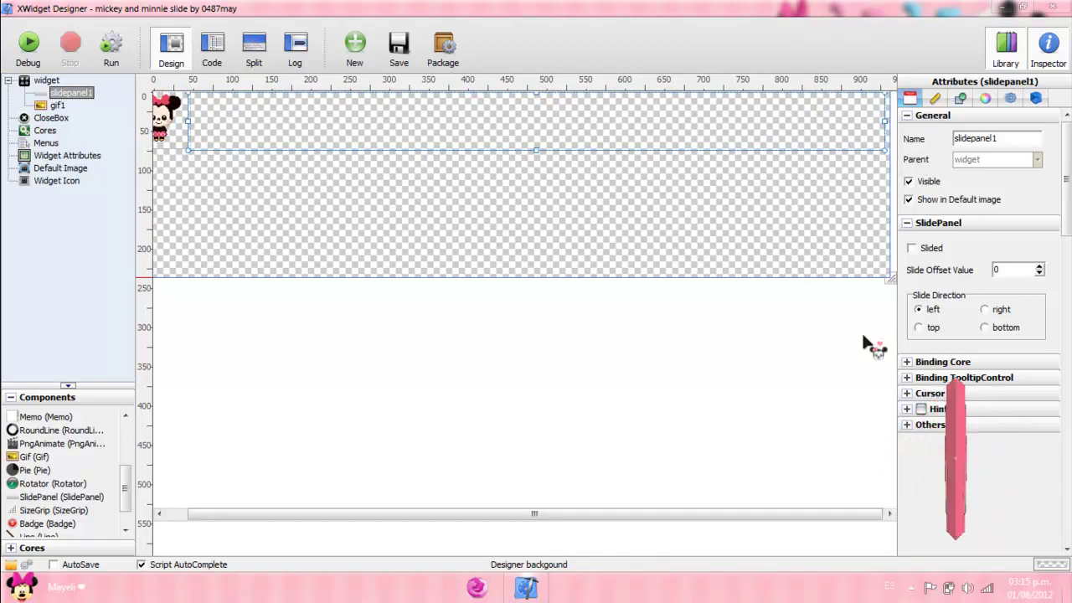
Resize the widget window to about 1058 × 162
{"action": "left_click", "coordinate": [891, 278]}
{"action": "left_click", "coordinate": [844, 119]}
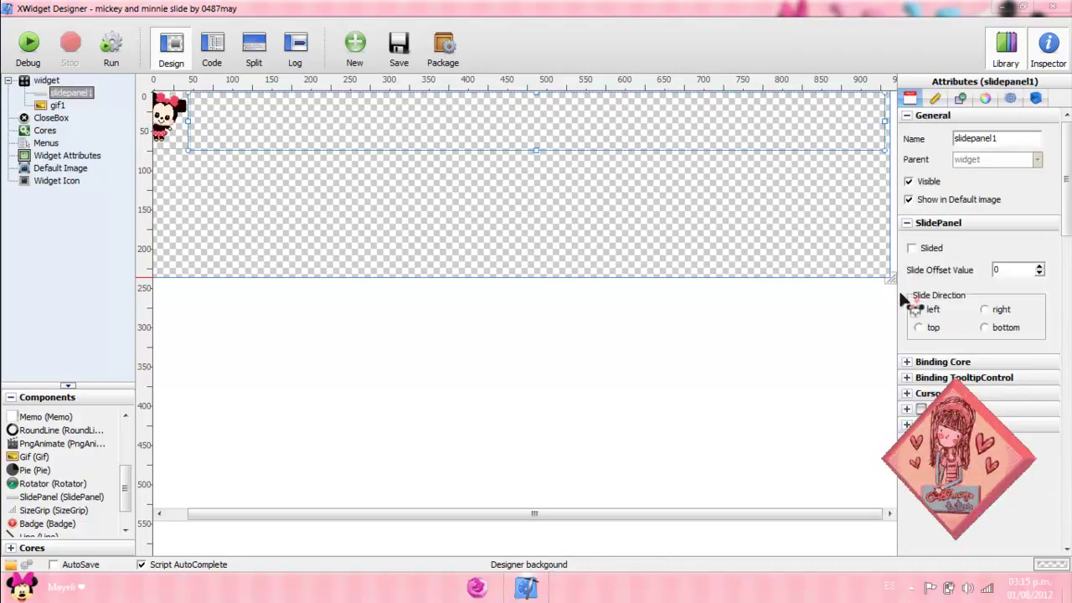
{"action": "left_click_drag", "start_coordinate": [920, 268], "coordinate": [971, 226]}
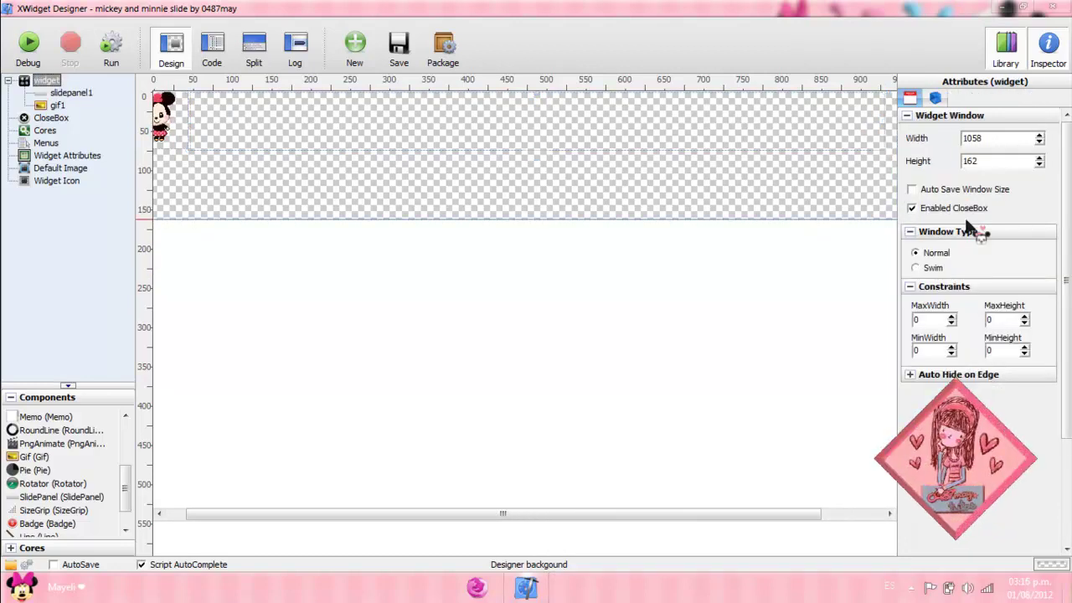
Add an Image component to the widget and nest it inside slidepanel1 in the object tree
{"action": "left_click", "coordinate": [871, 149]}
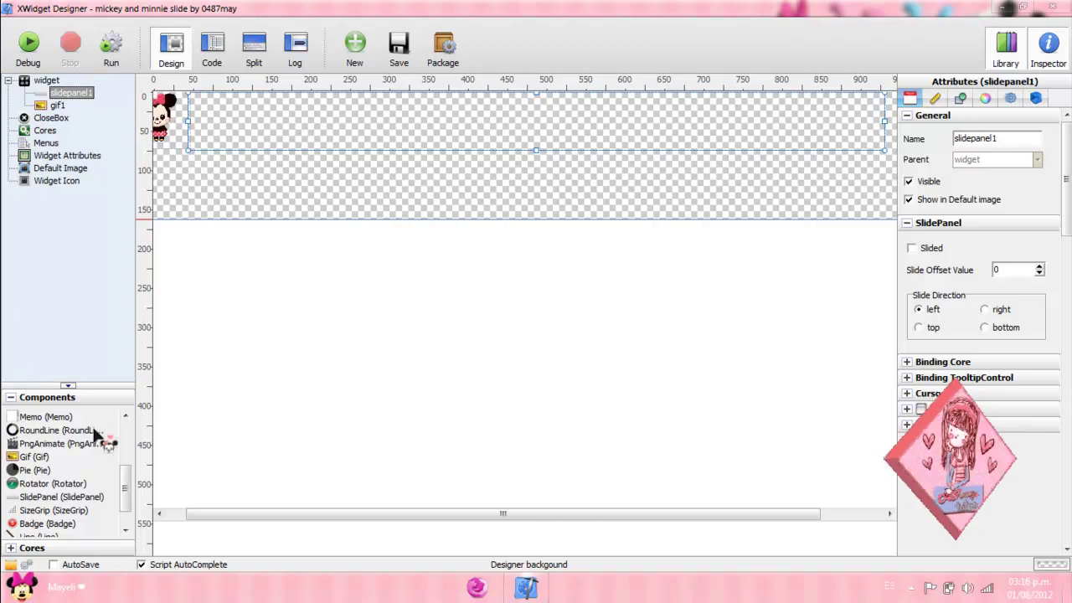
{"action": "left_click_drag", "start_coordinate": [121, 484], "coordinate": [254, 156]}
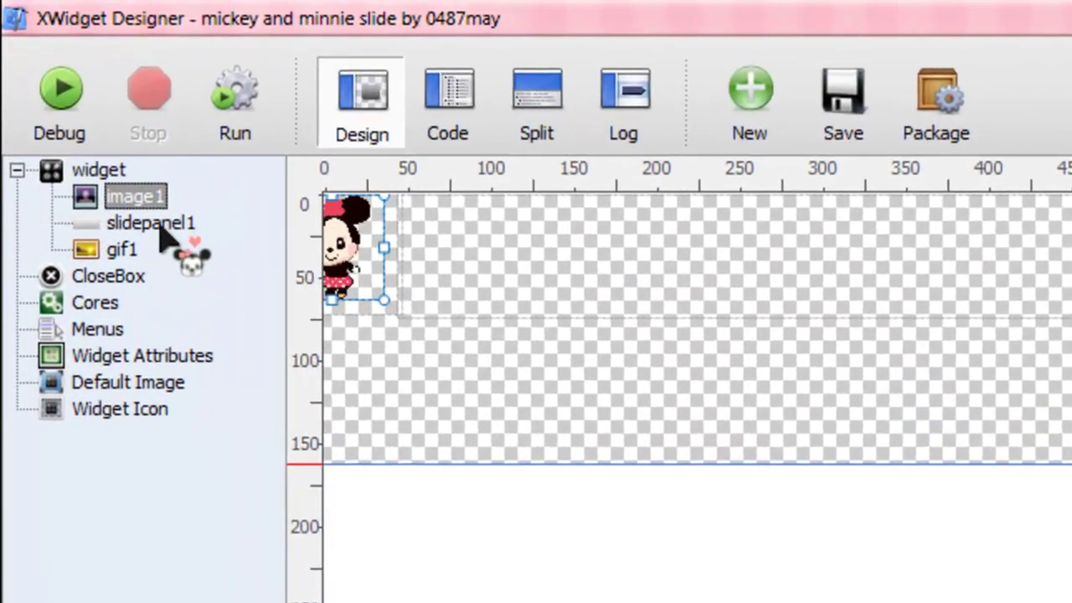
{"action": "mouse_move", "coordinate": [159, 227]}
{"action": "left_mouse_down"}
{"action": "mouse_move", "coordinate": [143, 201]}
{"action": "mouse_move", "coordinate": [152, 226]}
{"action": "left_mouse_up"}
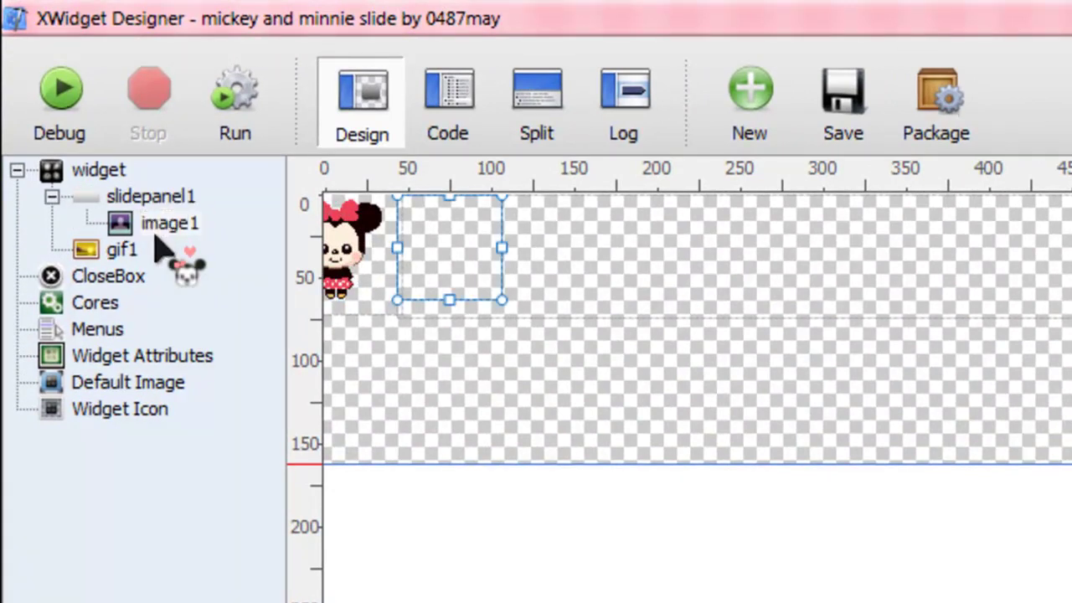
Enlarge the frame of image1 inside the slide panel to about 100 × 64
{"action": "left_click", "coordinate": [52, 196]}
{"action": "left_click", "coordinate": [52, 195]}
{"action": "left_click", "coordinate": [161, 224]}
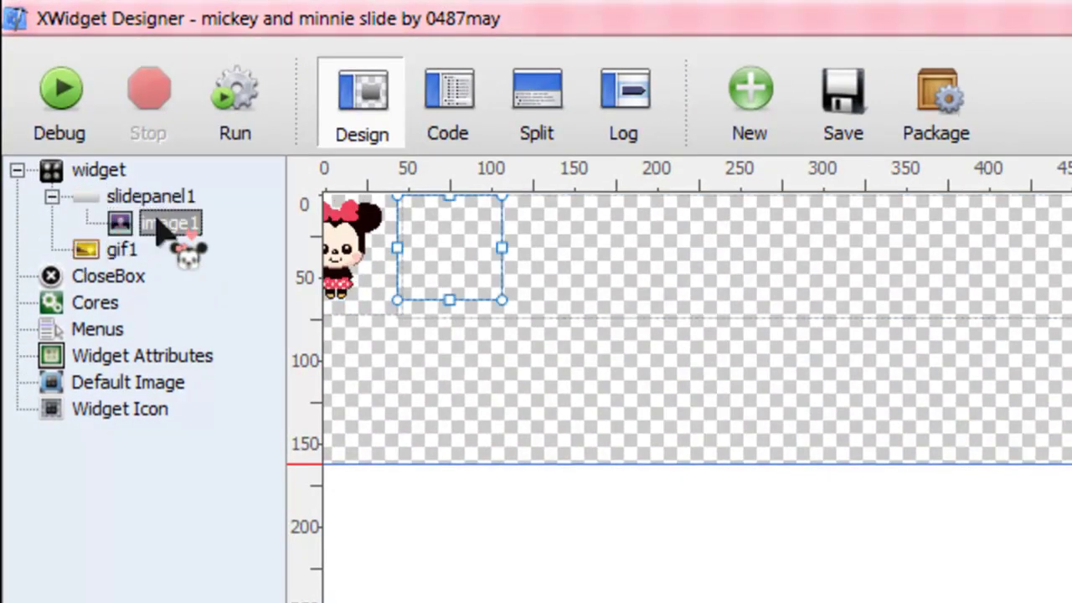
{"action": "left_click_drag", "start_coordinate": [478, 282], "coordinate": [486, 280]}
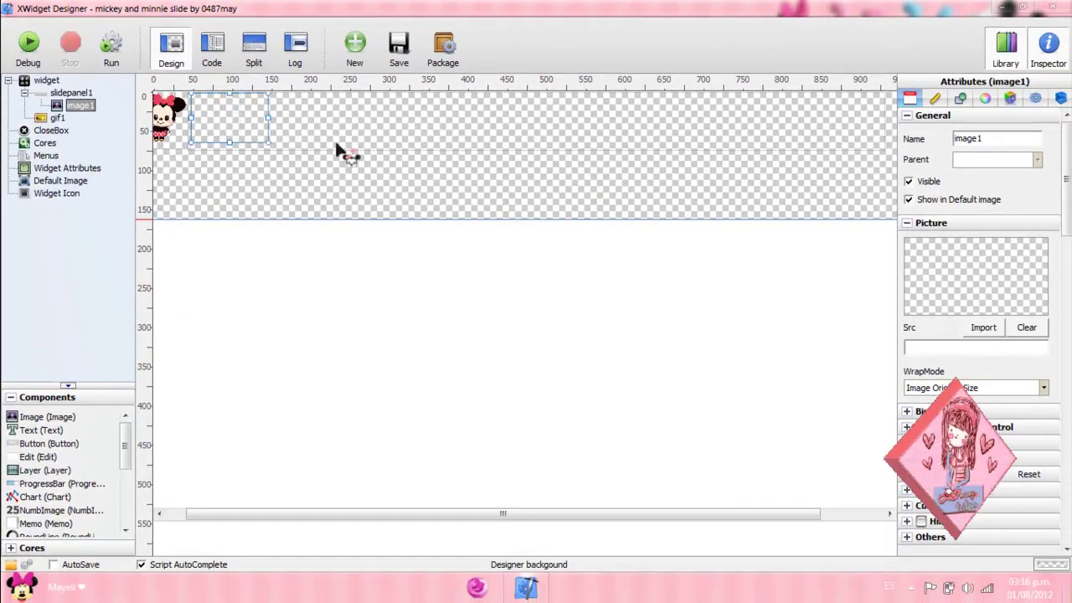
Widen image1 across the slide panel and import markita movible.png from the desktop (Escritorio) as its picture
{"action": "left_click_drag", "start_coordinate": [337, 151], "coordinate": [655, 146]}
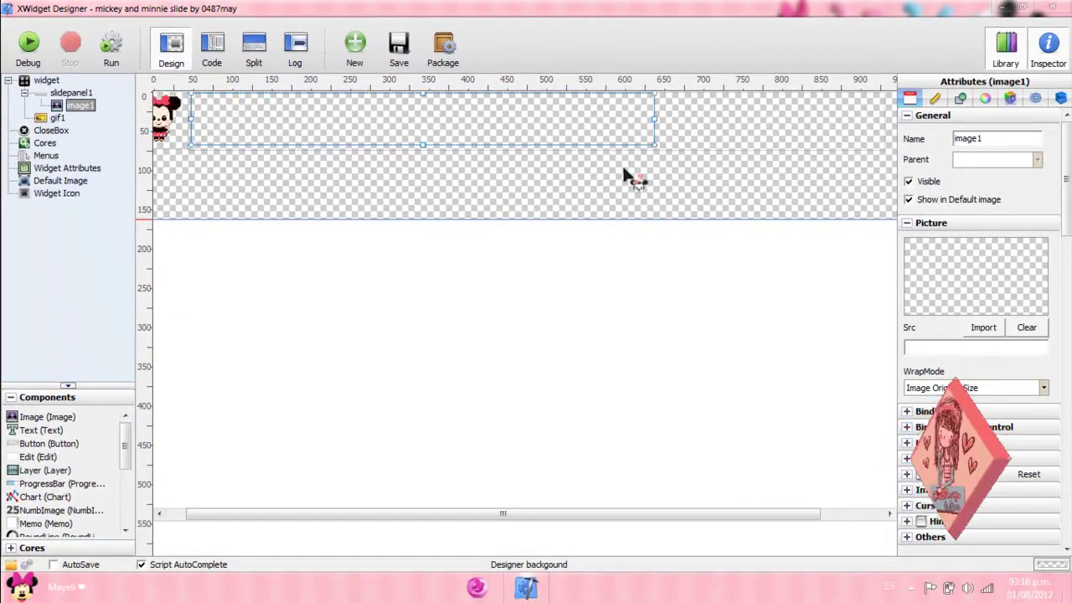
{"action": "left_click", "coordinate": [1003, 297]}
{"action": "left_click", "coordinate": [291, 205]}
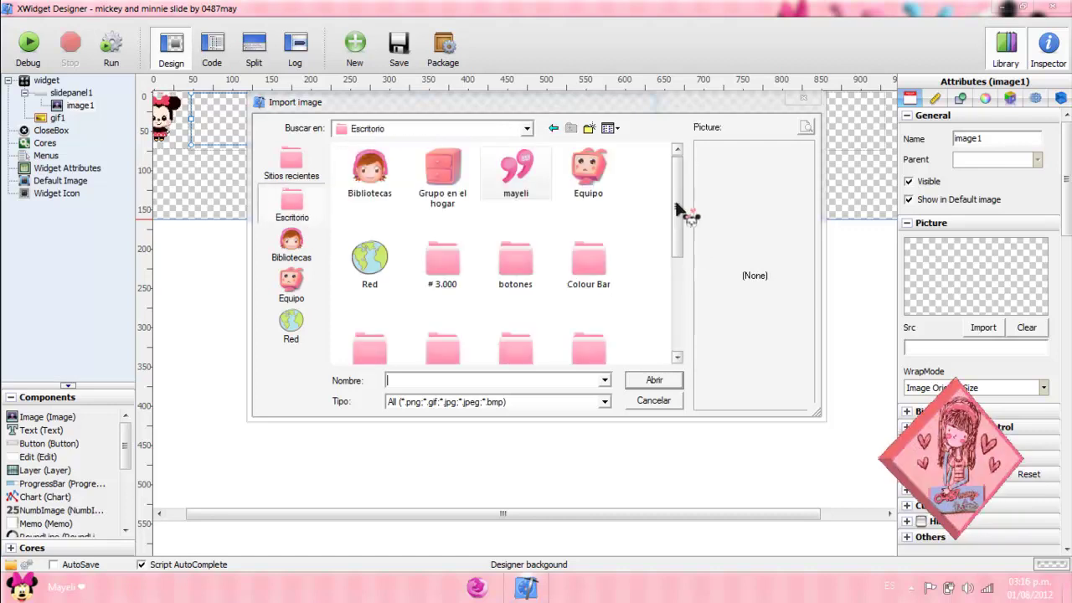
{"action": "left_click_drag", "start_coordinate": [679, 210], "coordinate": [677, 296]}
{"action": "left_click", "coordinate": [606, 280]}
{"action": "left_click", "coordinate": [659, 381]}
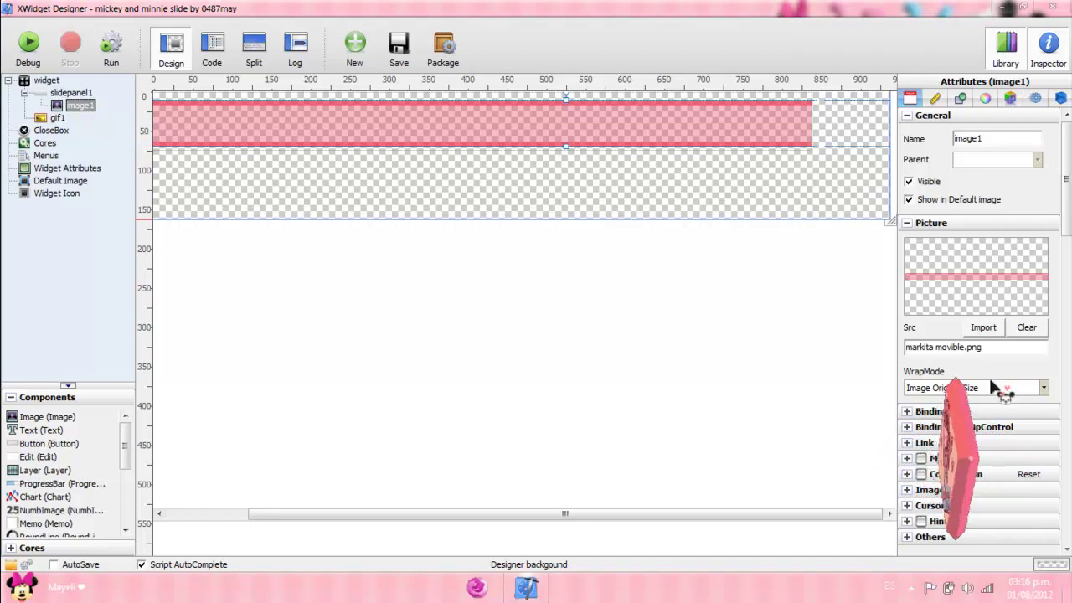
Set image1's WrapMode to Image Stretch and reshape it into a thin bar along the lower part of the slide panel beside Minnie
{"action": "left_click", "coordinate": [1043, 387]}
{"action": "left_click", "coordinate": [1041, 426]}
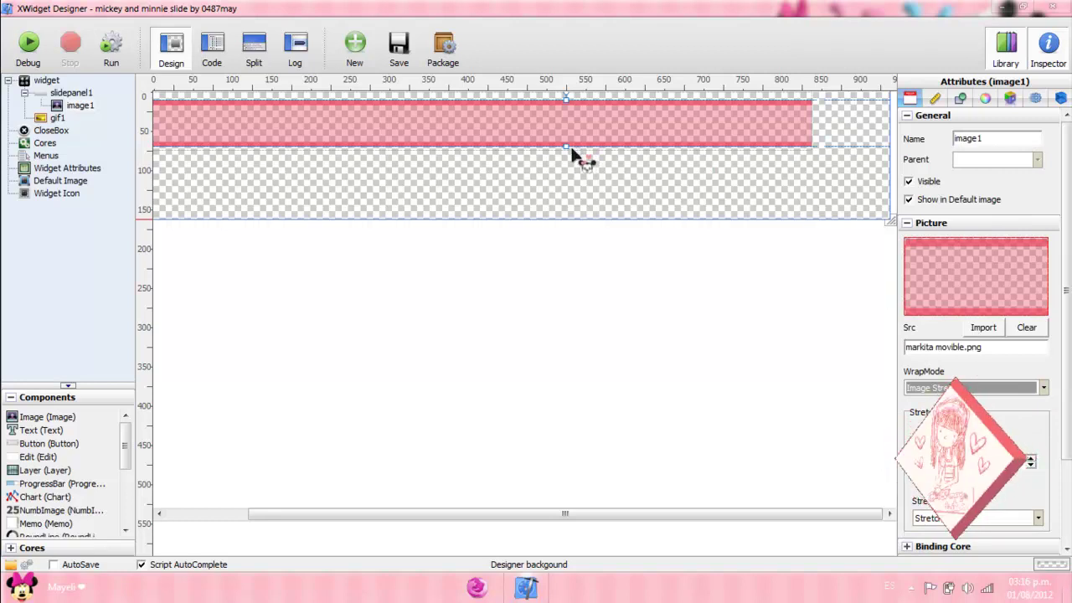
{"action": "left_click_drag", "start_coordinate": [566, 150], "coordinate": [565, 134]}
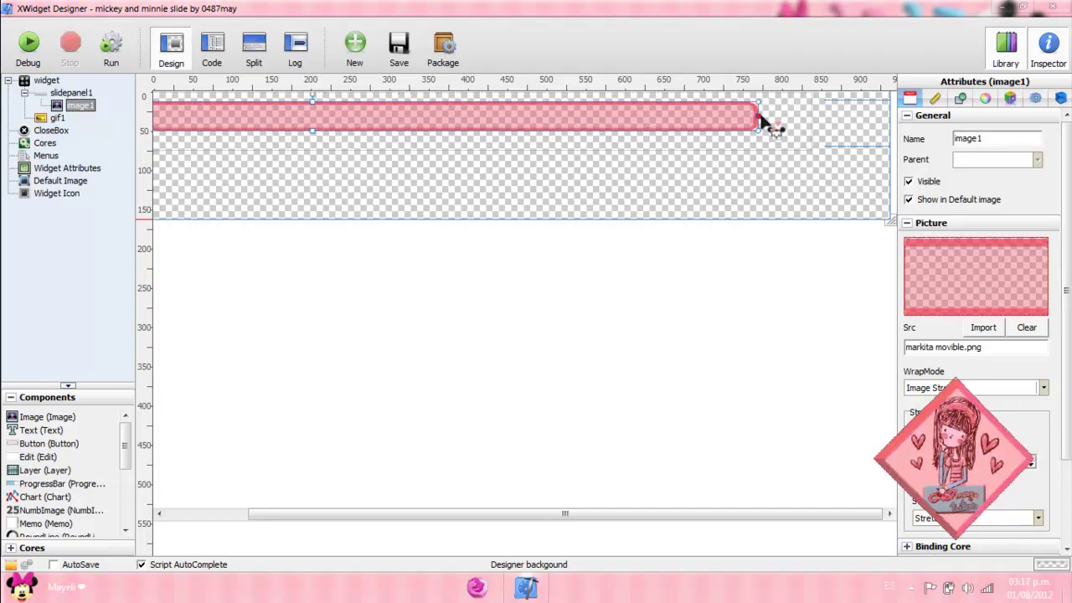
{"action": "left_click_drag", "start_coordinate": [700, 124], "coordinate": [644, 122]}
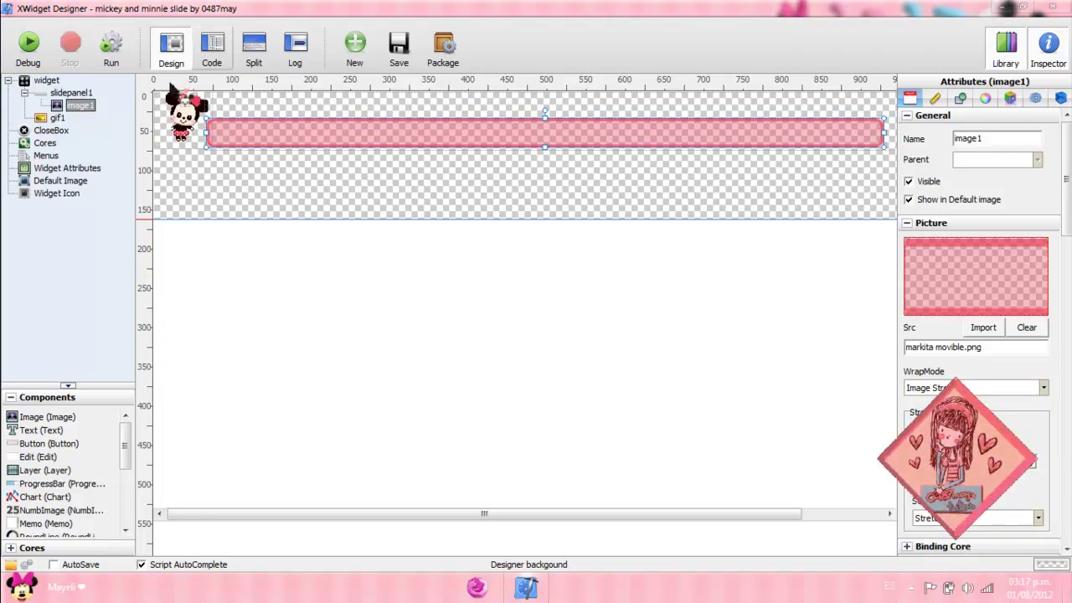
Add a Text component nested inside slidepanel1 and stretch its frame over the whole pink bar
{"action": "left_click", "coordinate": [45, 431]}
{"action": "left_click_drag", "start_coordinate": [51, 434], "coordinate": [67, 97]}
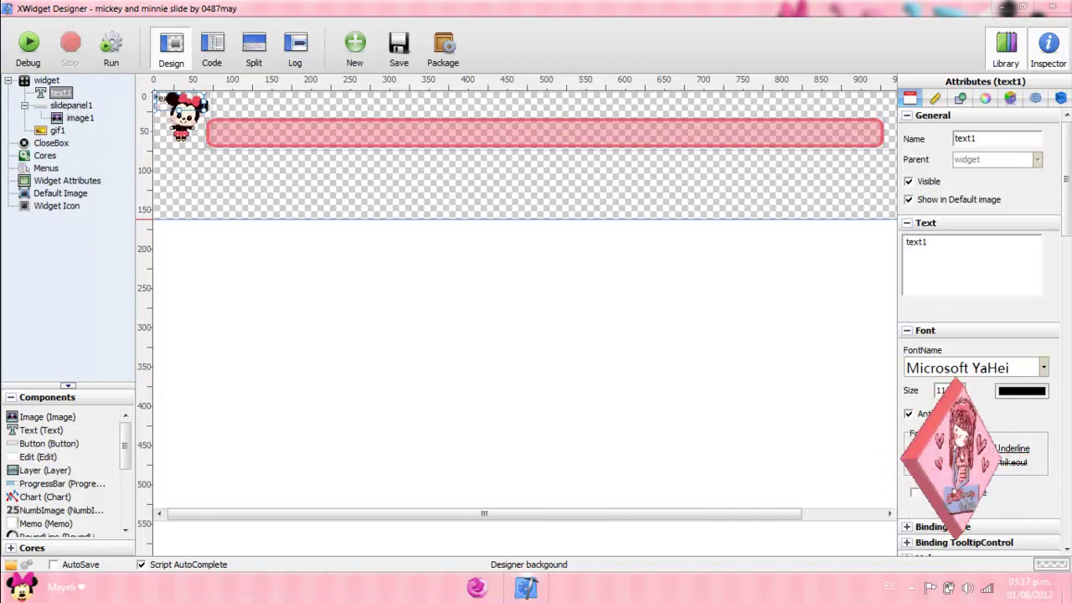
{"action": "left_click_drag", "start_coordinate": [60, 92], "coordinate": [90, 124]}
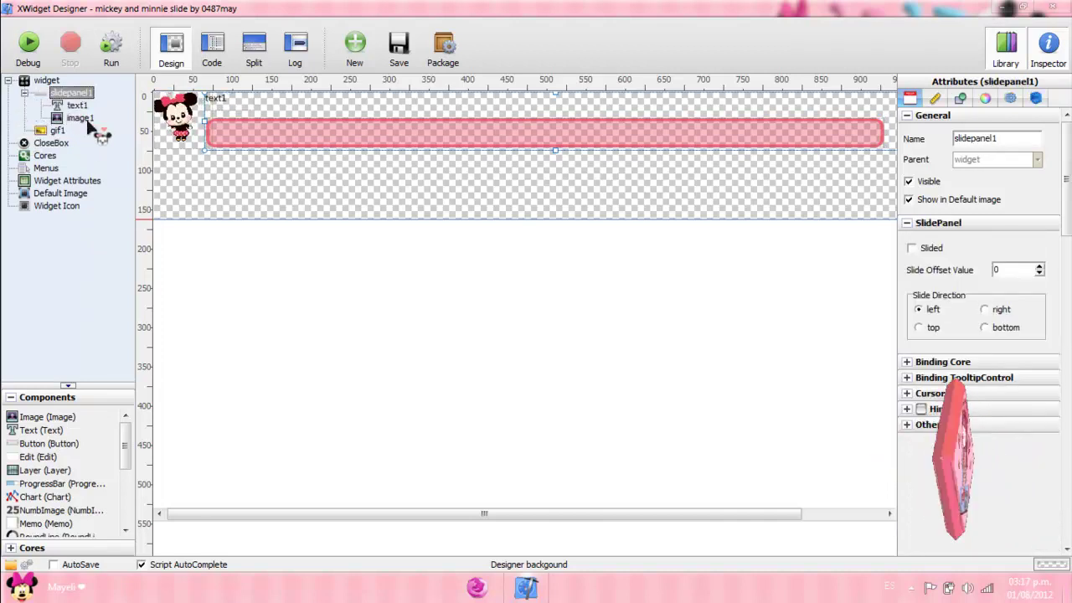
{"action": "left_click_drag", "start_coordinate": [232, 103], "coordinate": [876, 144]}
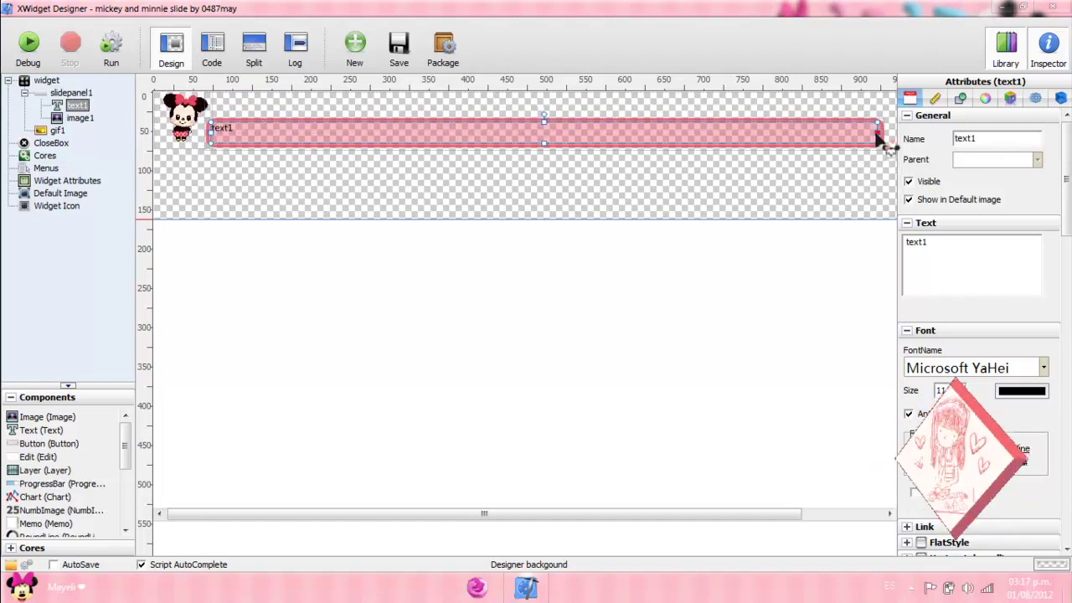
Clear text1's placeholder text and format it in the Oh {Photo} Shoot! font in white
{"action": "left_click_drag", "start_coordinate": [947, 244], "coordinate": [877, 253]}
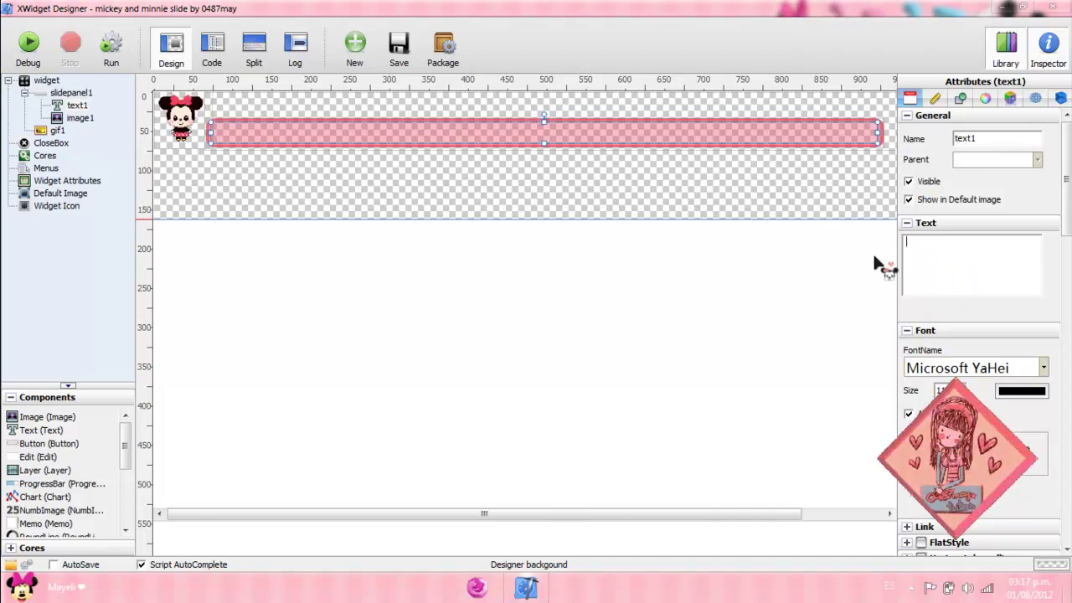
{"action": "left_click", "coordinate": [1046, 369]}
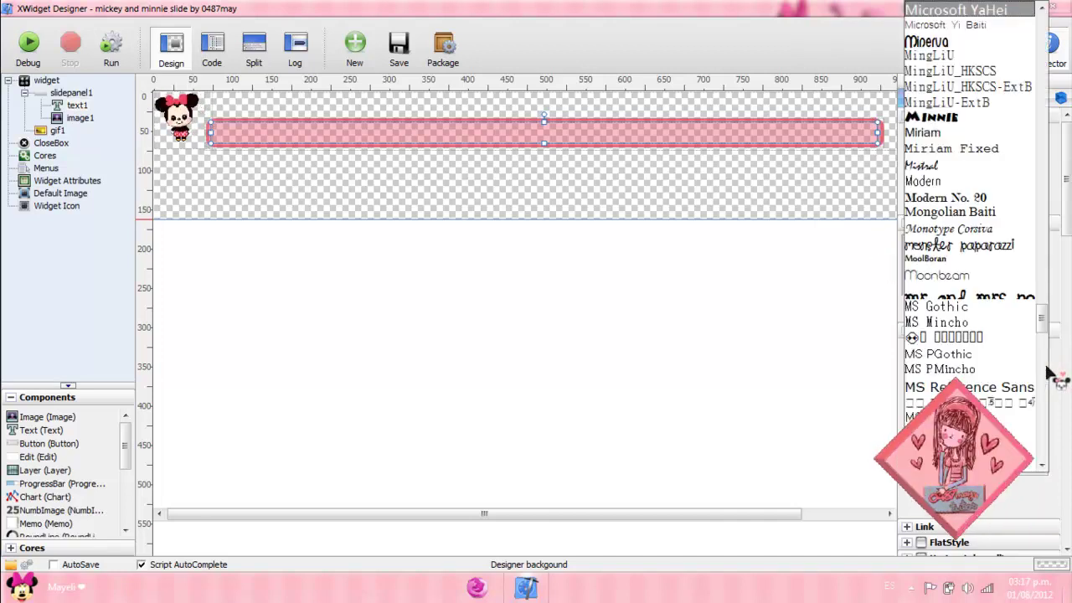
{"action": "left_click_drag", "start_coordinate": [1043, 326], "coordinate": [1044, 339]}
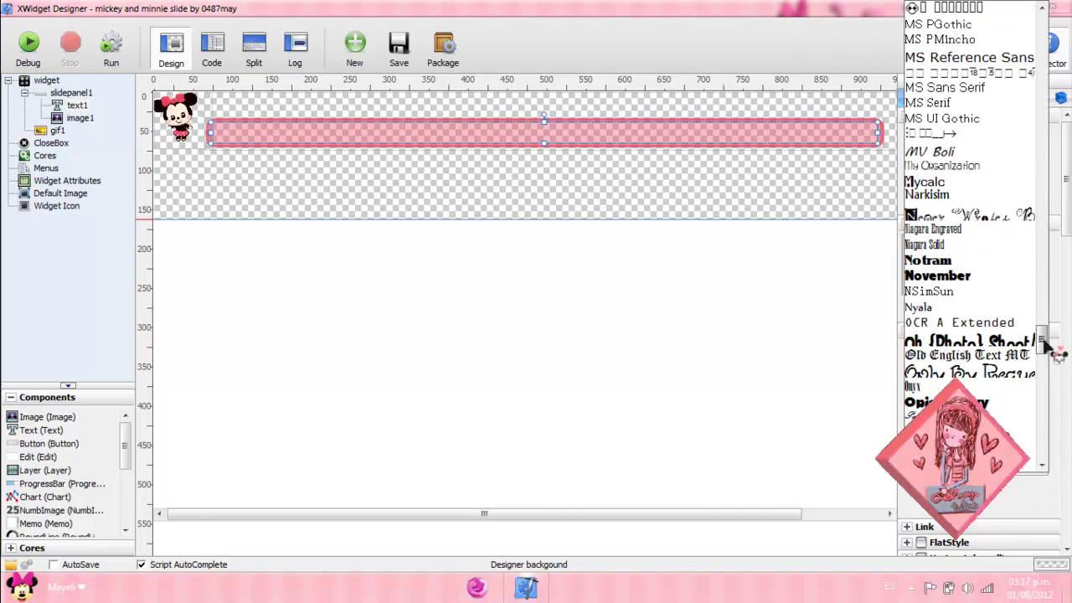
{"action": "left_click", "coordinate": [1038, 343]}
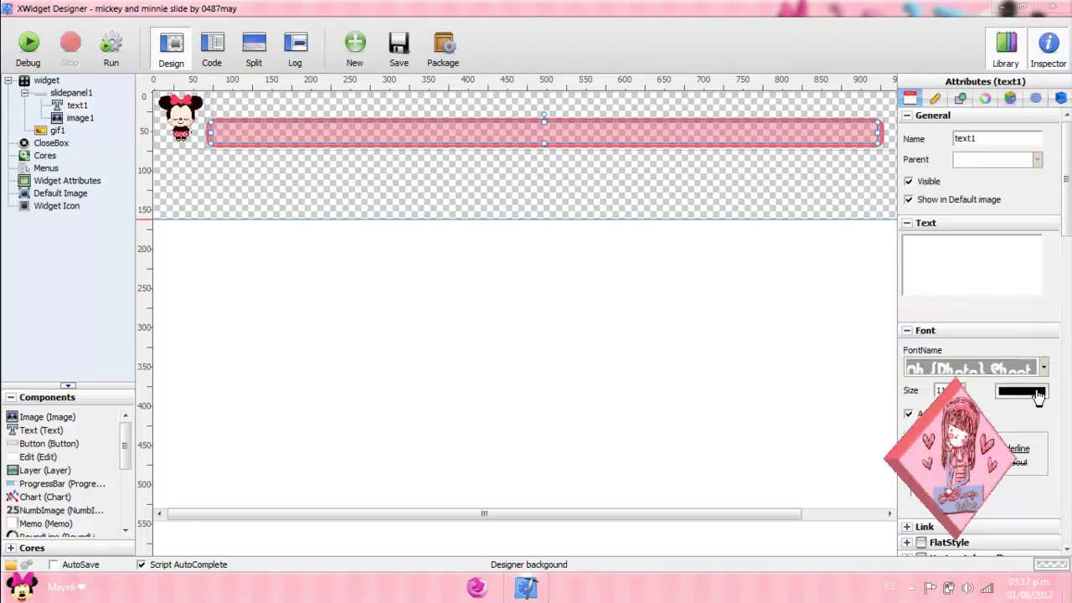
{"action": "left_click", "coordinate": [1037, 394]}
{"action": "left_click", "coordinate": [712, 333]}
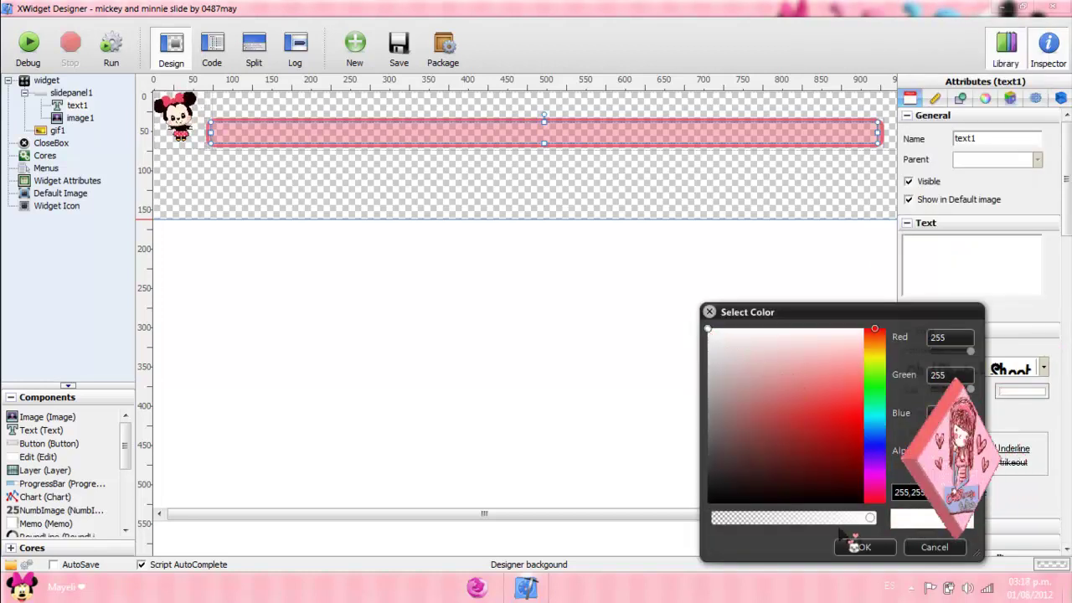
{"action": "left_click", "coordinate": [864, 547]}
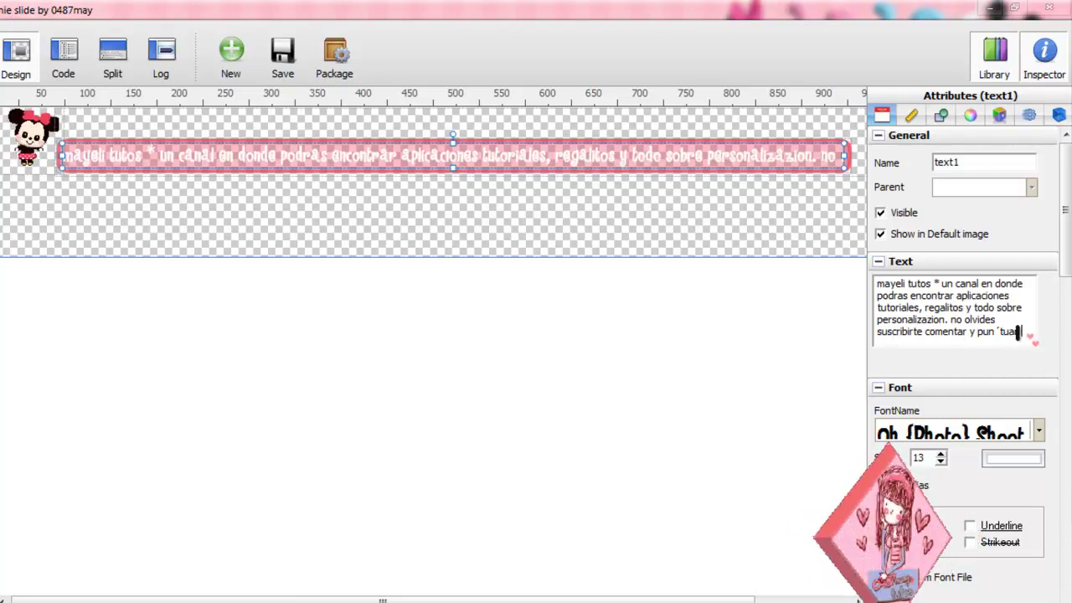
Finish text1's channel message with "comentar y pun ´tuar" and enable Horizontal scrolling for it
{"action": "type", "text": "r"}
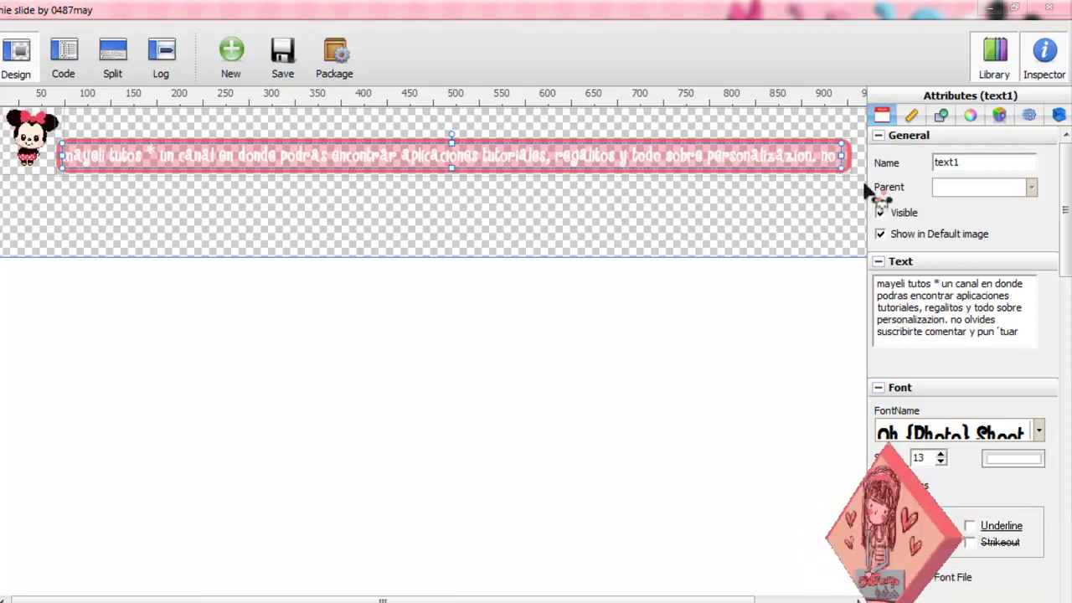
{"action": "left_click", "coordinate": [878, 262]}
{"action": "left_click", "coordinate": [878, 282]}
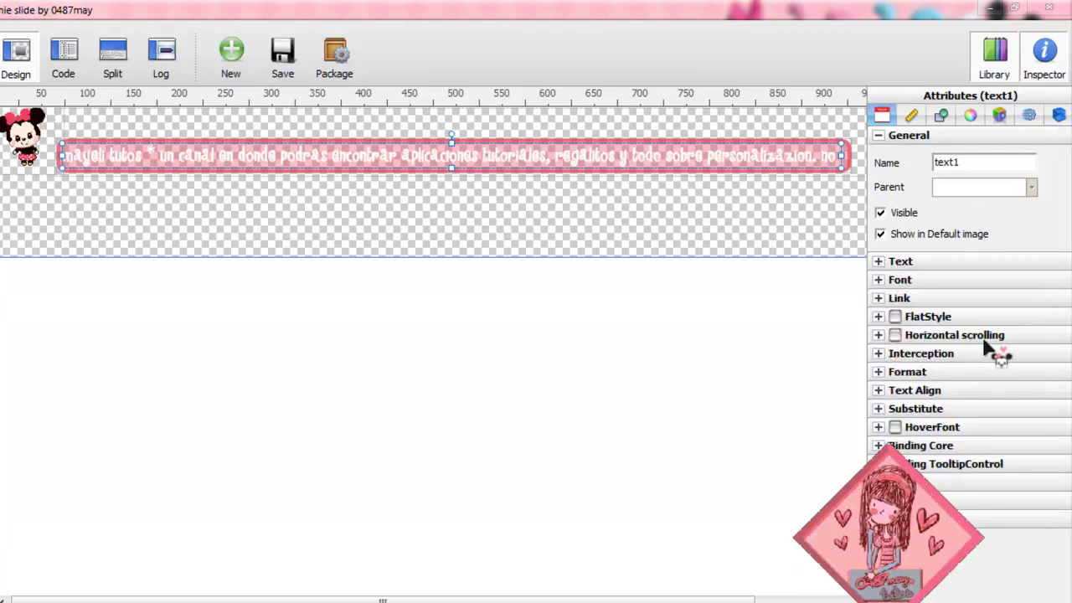
{"action": "left_click", "coordinate": [894, 335]}
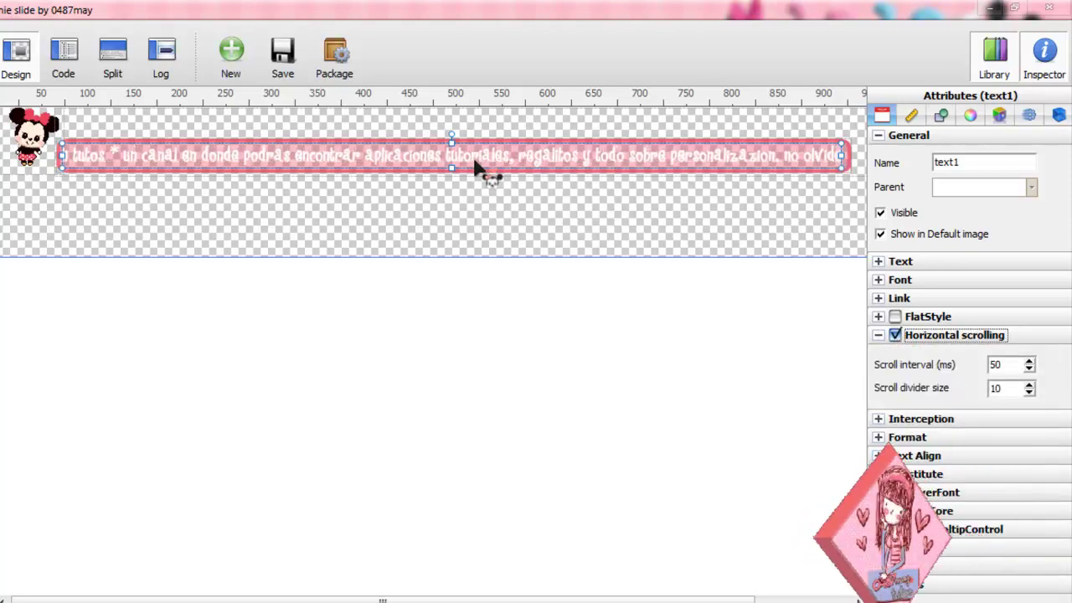
Copy the message from "tutoriales" onward, delete it to test scrolling with a shorter text, and paste it back
{"action": "left_click", "coordinate": [877, 261]}
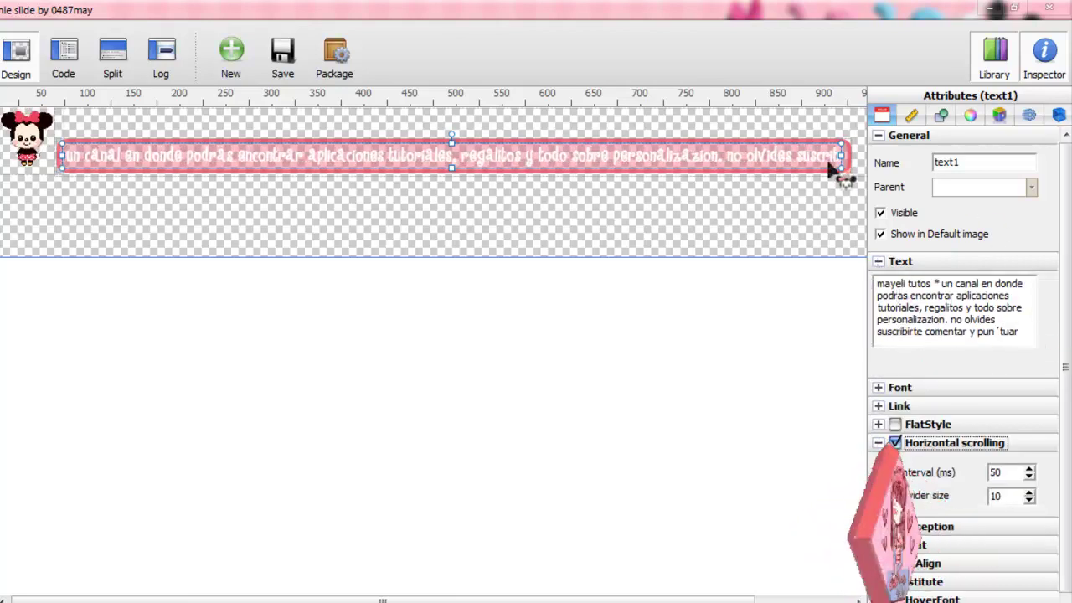
{"action": "left_click_drag", "start_coordinate": [1023, 333], "coordinate": [876, 304]}
{"action": "right_click", "coordinate": [904, 324]}
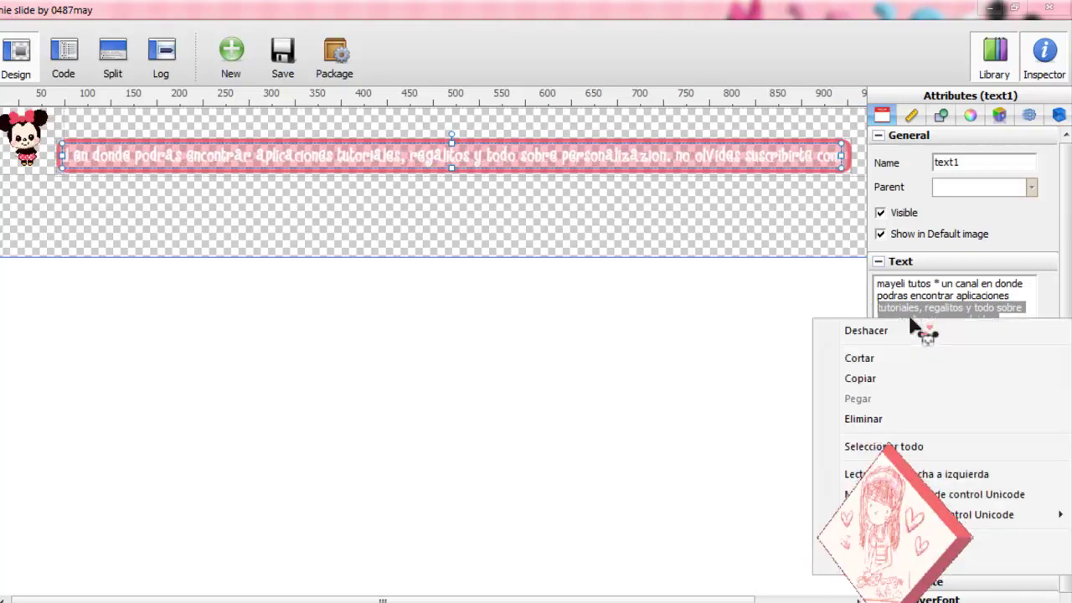
{"action": "left_click", "coordinate": [913, 372]}
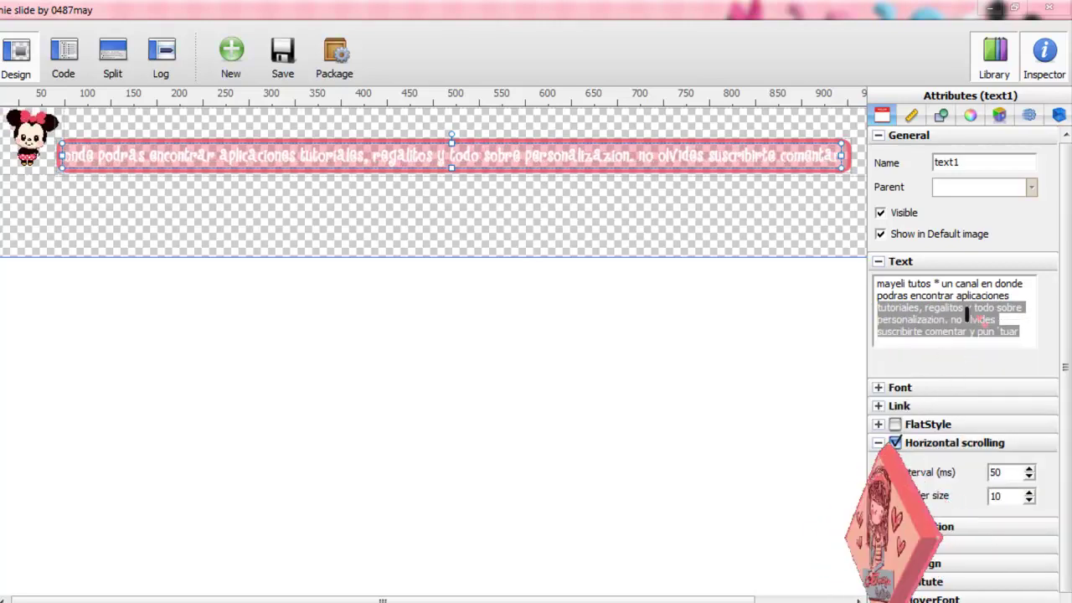
{"action": "key", "text": "BackSpace"}
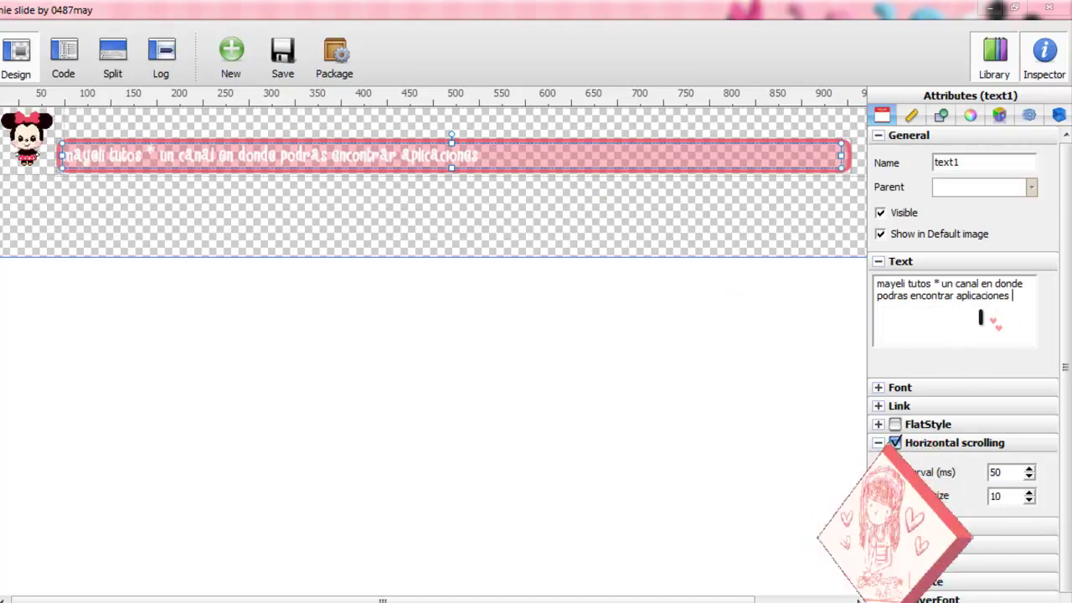
{"action": "right_click", "coordinate": [1023, 301]}
{"action": "left_click", "coordinate": [1013, 394]}
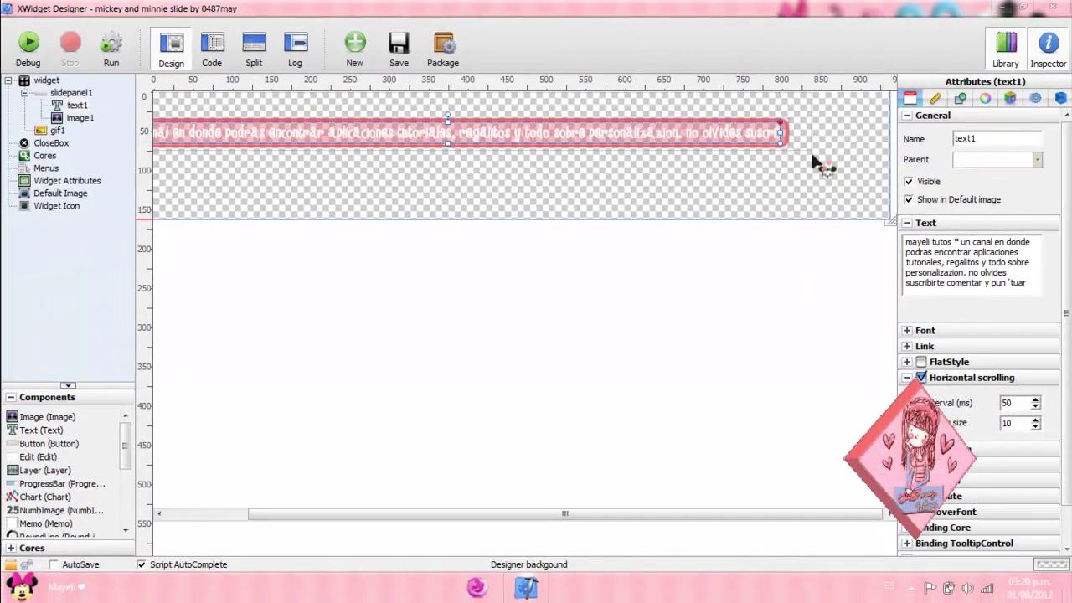
Widen slidepanel1 nearly to the widget's right edge and add a Gif component nested inside it
{"action": "left_click", "coordinate": [817, 128]}
{"action": "left_click_drag", "start_coordinate": [818, 125], "coordinate": [881, 126]}
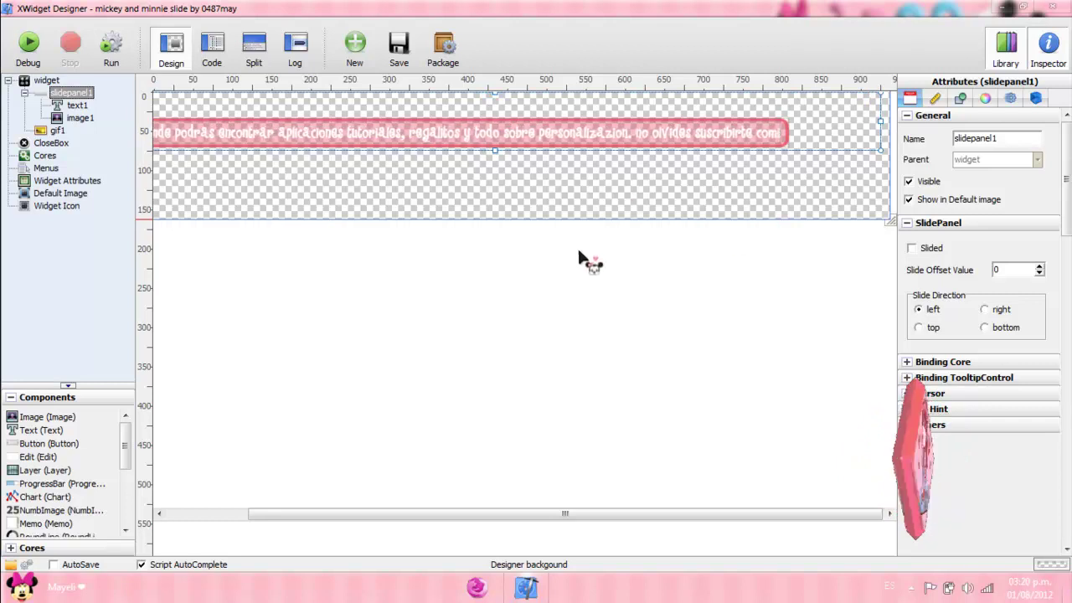
{"action": "left_click_drag", "start_coordinate": [131, 443], "coordinate": [132, 475]}
{"action": "left_click", "coordinate": [38, 473]}
{"action": "left_click_drag", "start_coordinate": [38, 473], "coordinate": [55, 92]}
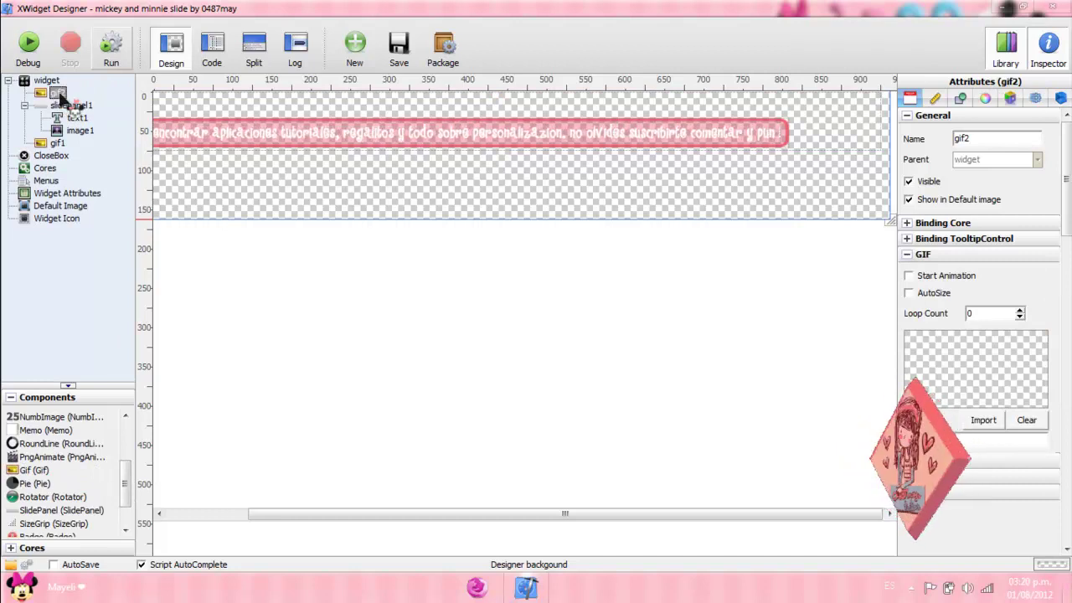
{"action": "left_click_drag", "start_coordinate": [60, 98], "coordinate": [72, 105]}
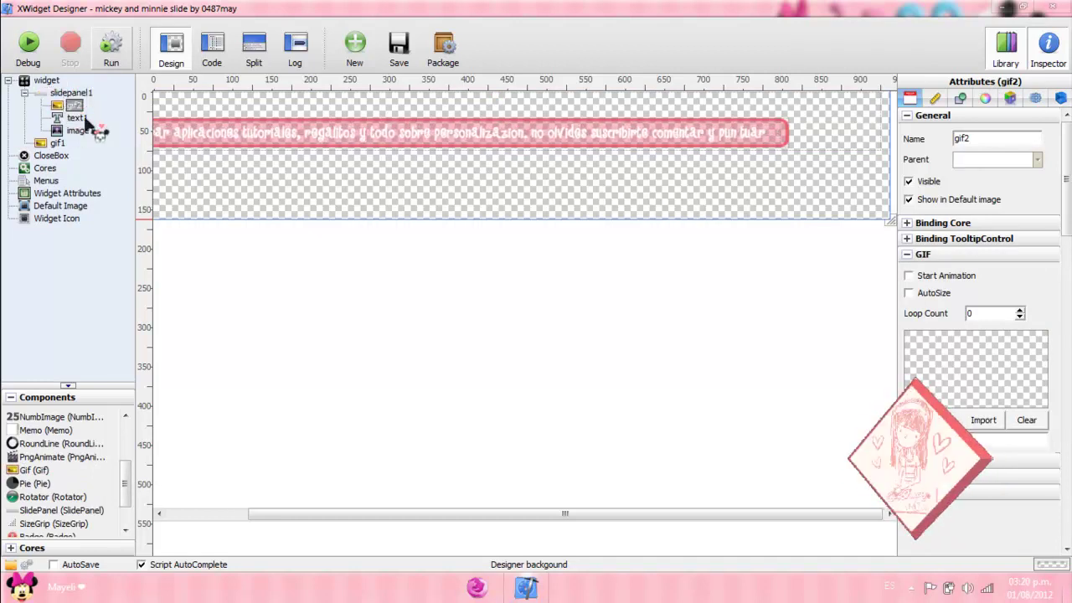
Place gif2 just past the right end of the pink bar and enlarge its frame to about 79 × 70
{"action": "left_click_drag", "start_coordinate": [411, 514], "coordinate": [353, 516]}
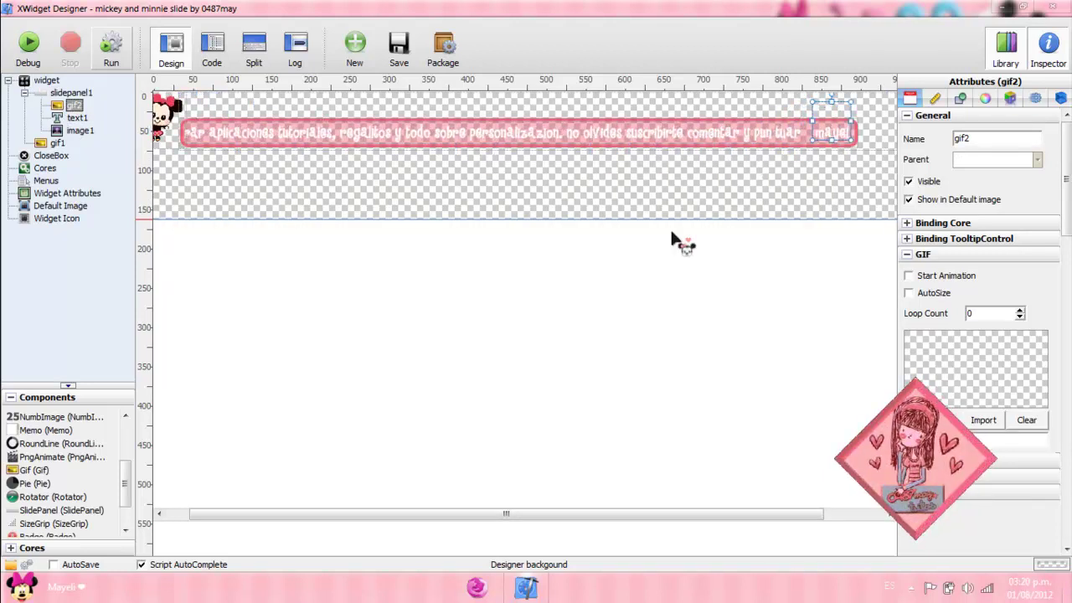
{"action": "left_click_drag", "start_coordinate": [611, 517], "coordinate": [749, 454]}
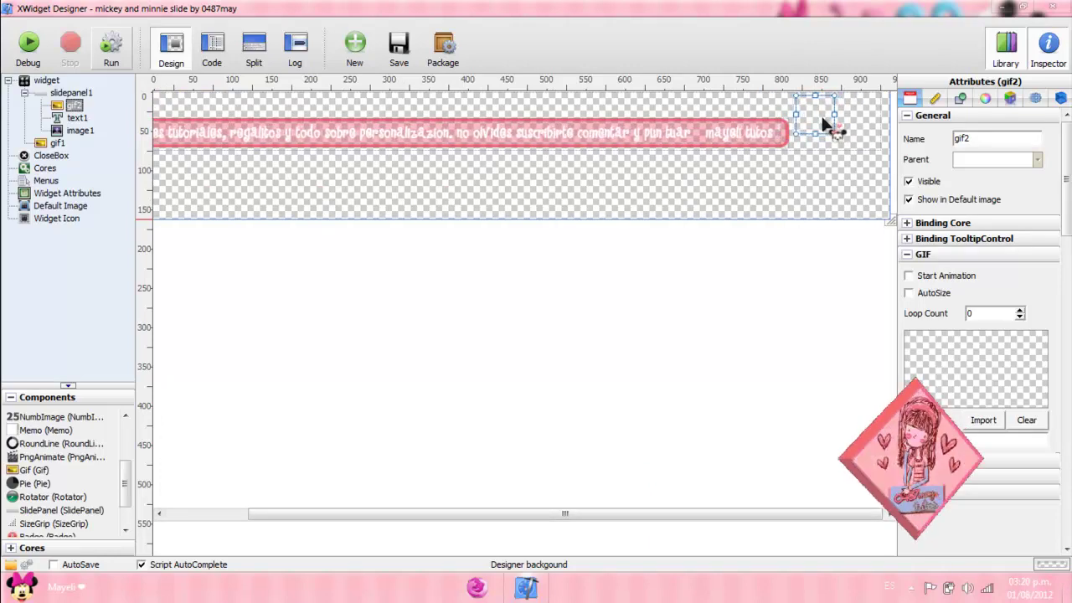
{"action": "left_click_drag", "start_coordinate": [820, 123], "coordinate": [853, 154]}
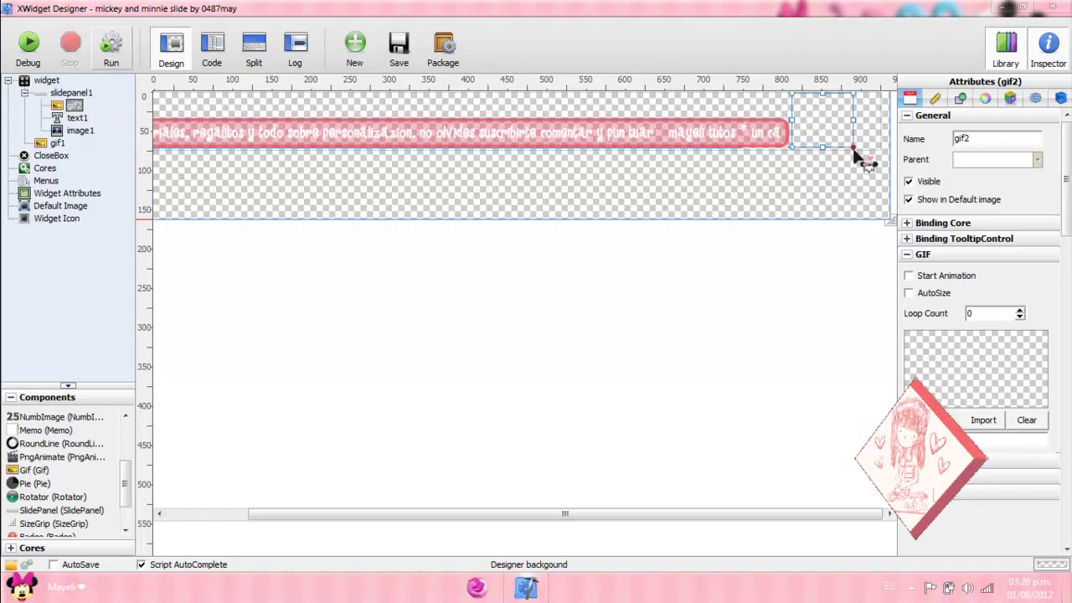
Import the Mickey gif Emociiones Kawaii By_Princessarosandry (35).gif from the desktop into gif2
{"action": "left_click", "coordinate": [983, 420]}
{"action": "left_click", "coordinate": [291, 205]}
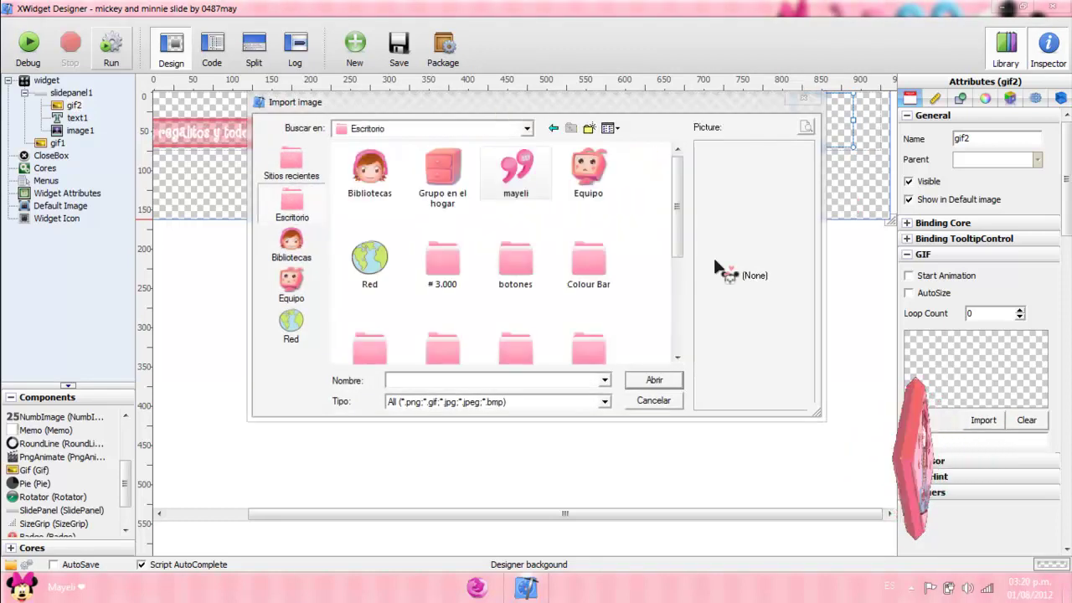
{"action": "scroll", "coordinate": [586, 268], "scroll_direction": "down", "scroll_amount": 5}
{"action": "left_click", "coordinate": [442, 243]}
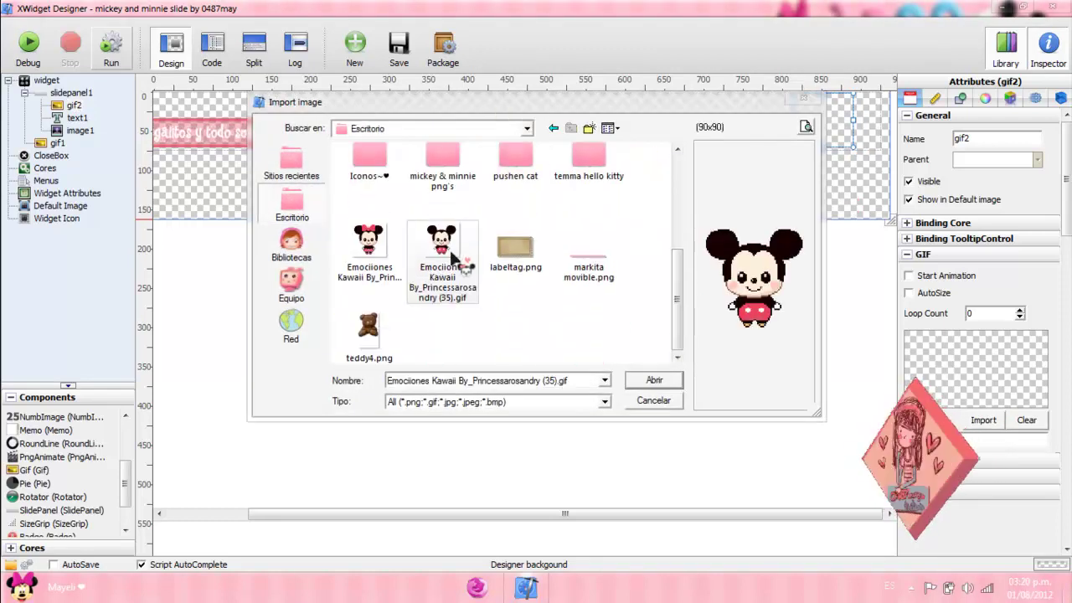
{"action": "left_click", "coordinate": [634, 379]}
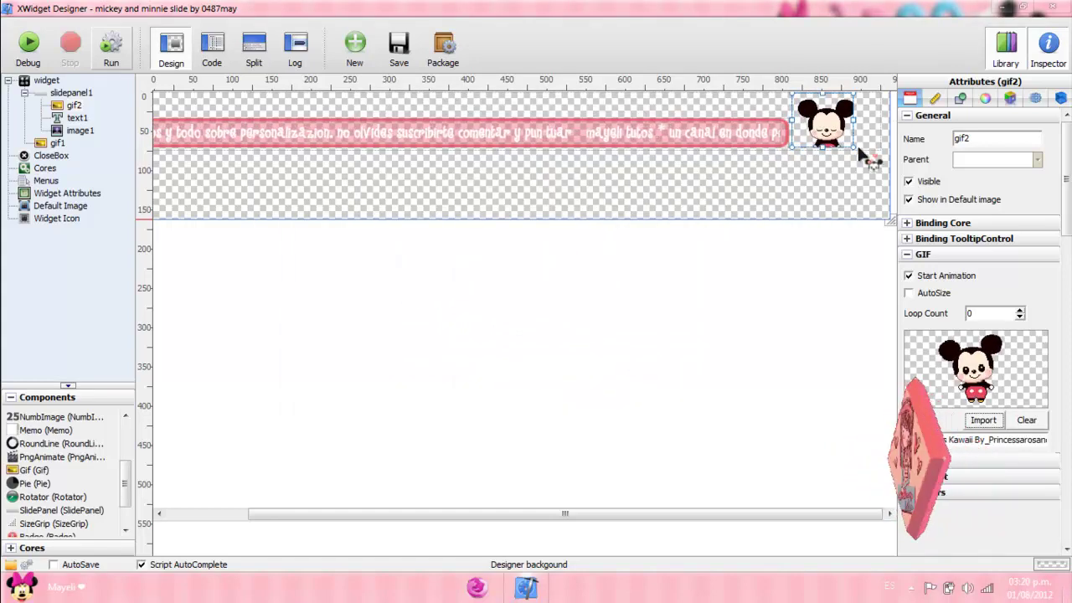
Set gif2's scale to 77 so Mickey fits at the end of the bar
{"action": "left_click_drag", "start_coordinate": [662, 513], "coordinate": [756, 516]}
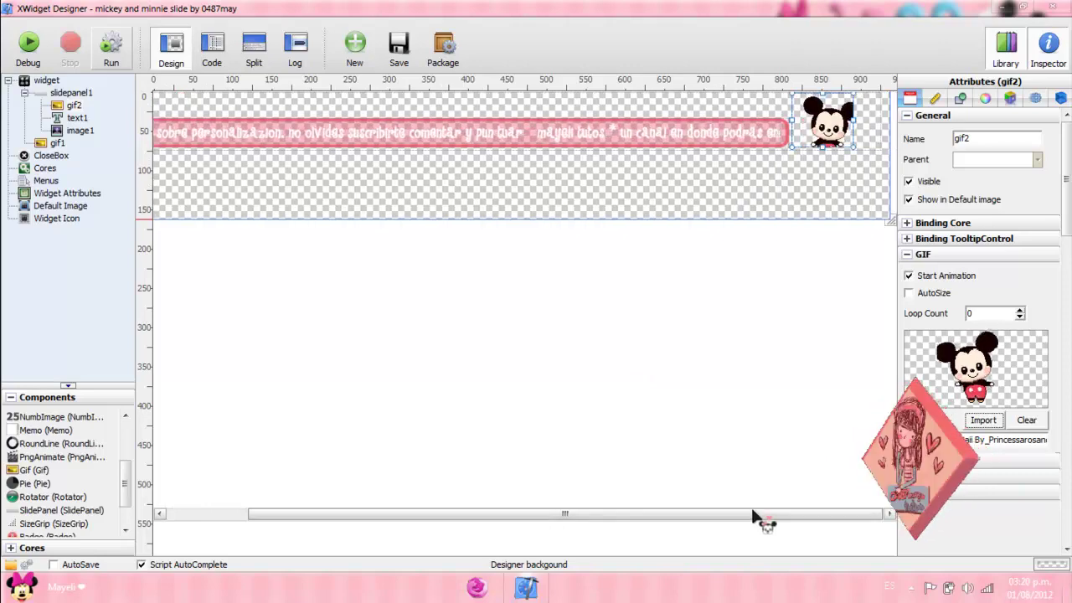
{"action": "left_click", "coordinate": [935, 99]}
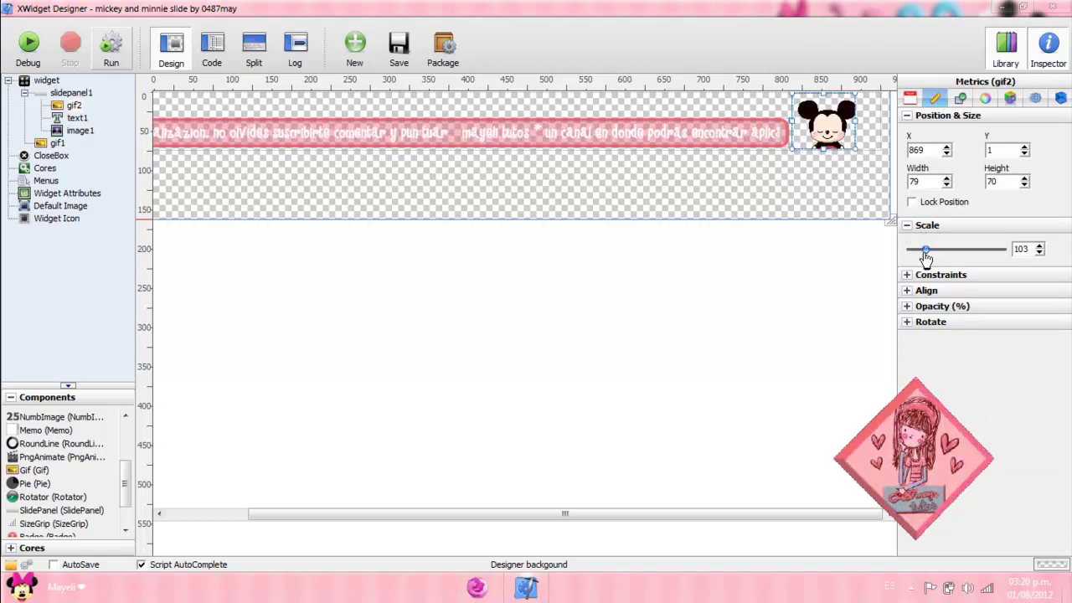
{"action": "left_click_drag", "start_coordinate": [925, 249], "coordinate": [921, 249]}
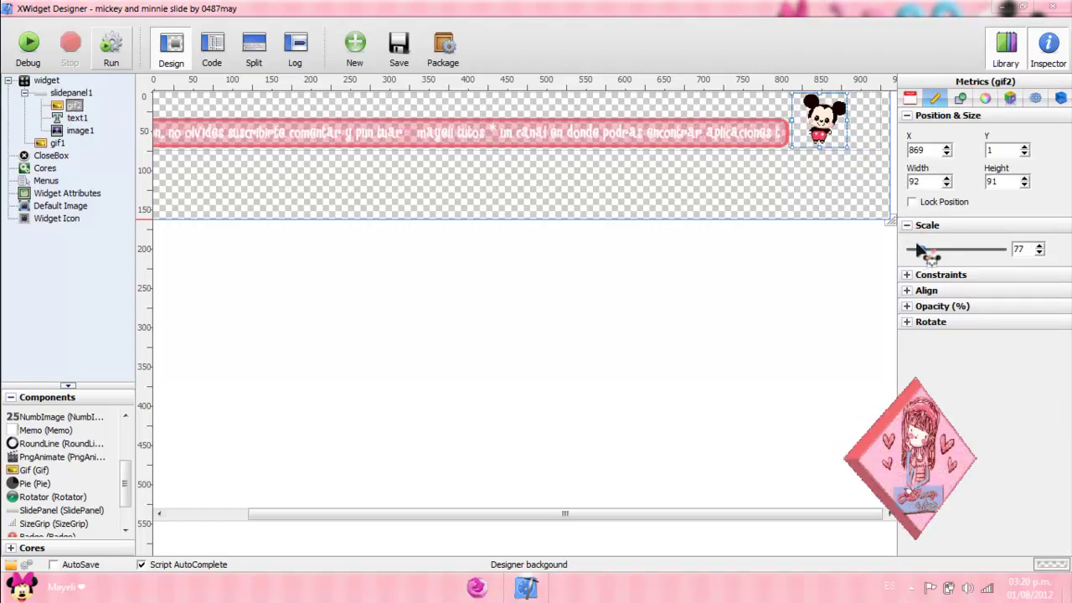
Increase gif2's scale to 82 and position it at X 859 so Mickey meets the end of the pink bar
{"action": "left_click", "coordinate": [1038, 246]}
{"action": "left_click", "coordinate": [1038, 246]}
{"action": "left_click", "coordinate": [1038, 246]}
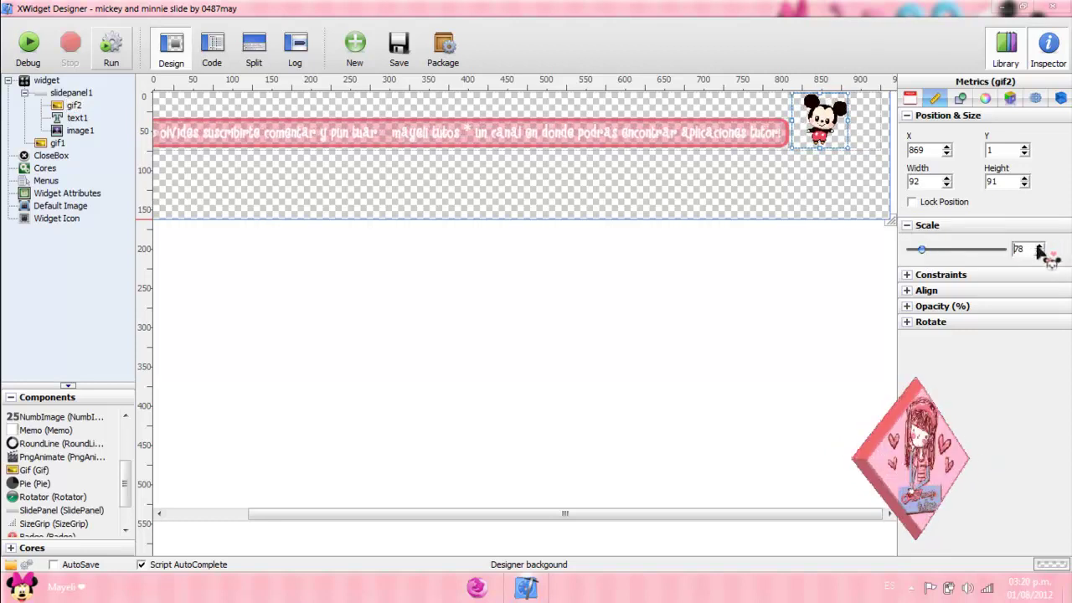
{"action": "left_click", "coordinate": [1038, 246]}
{"action": "left_click", "coordinate": [1038, 246]}
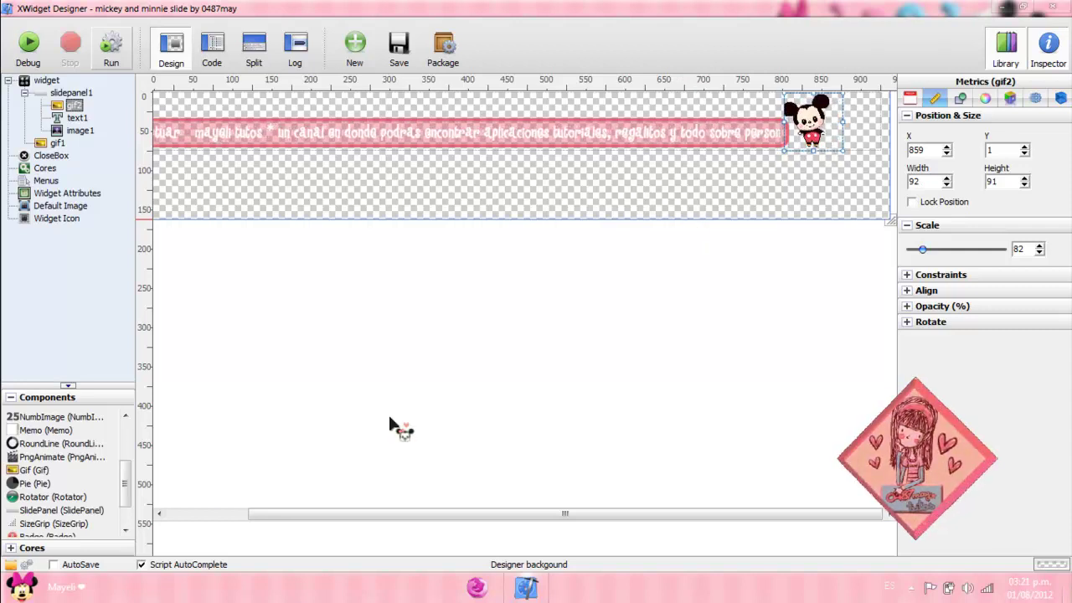
Add a Layer component nested inside gif2 and enlarge it to about 91 × 89 so it covers Mickey
{"action": "left_click_drag", "start_coordinate": [125, 479], "coordinate": [128, 439]}
{"action": "left_click", "coordinate": [55, 471]}
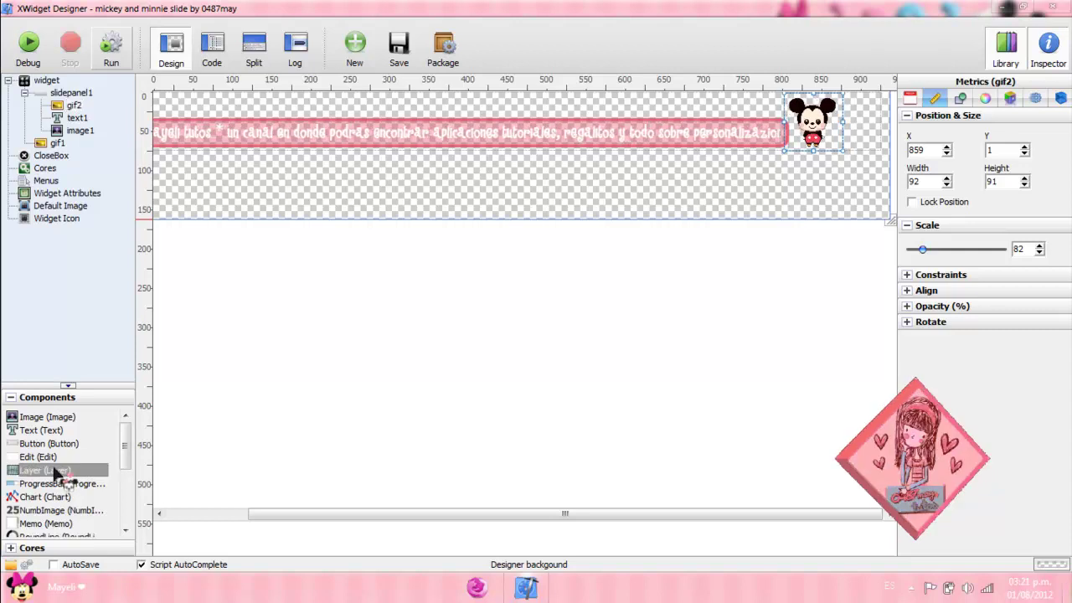
{"action": "left_click_drag", "start_coordinate": [56, 470], "coordinate": [73, 116]}
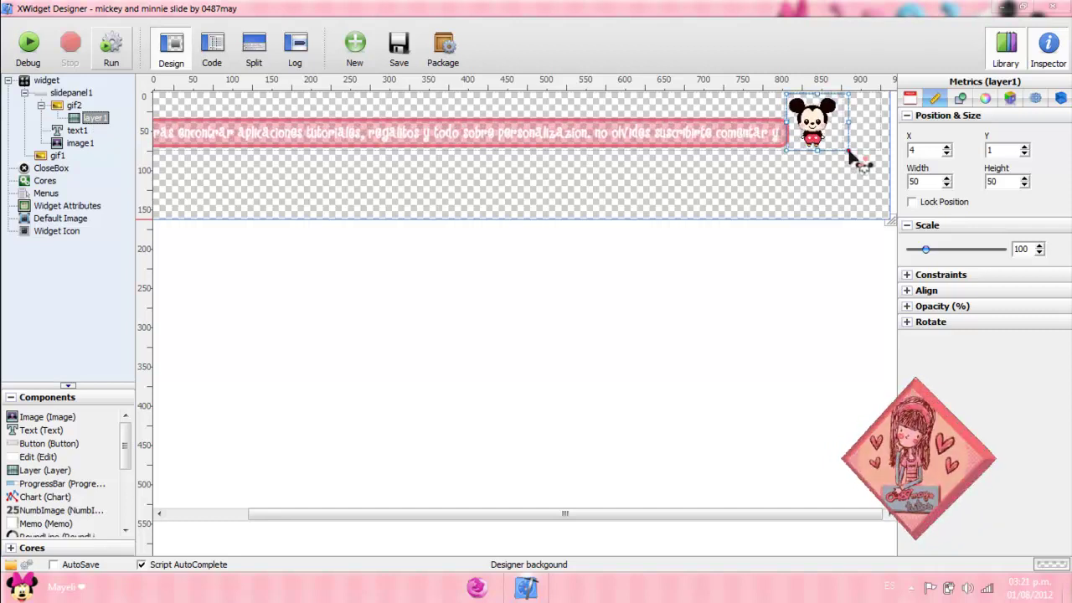
Display the widget's script code, then open codigo slide .txt from the personal user folder and copy its entire function
{"action": "left_click", "coordinate": [213, 51]}
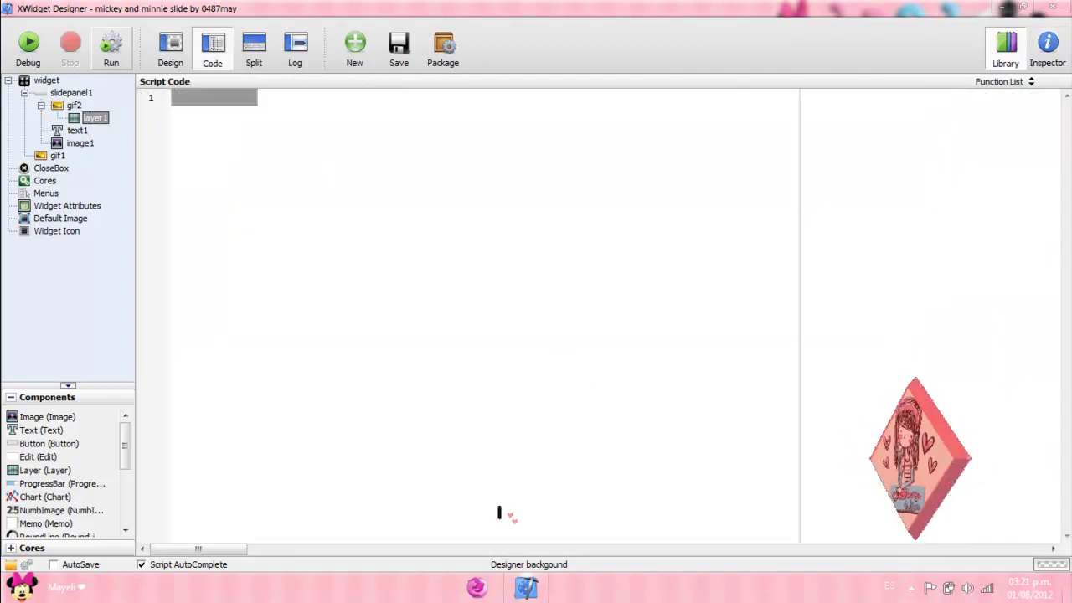
{"action": "key", "text": "super"}
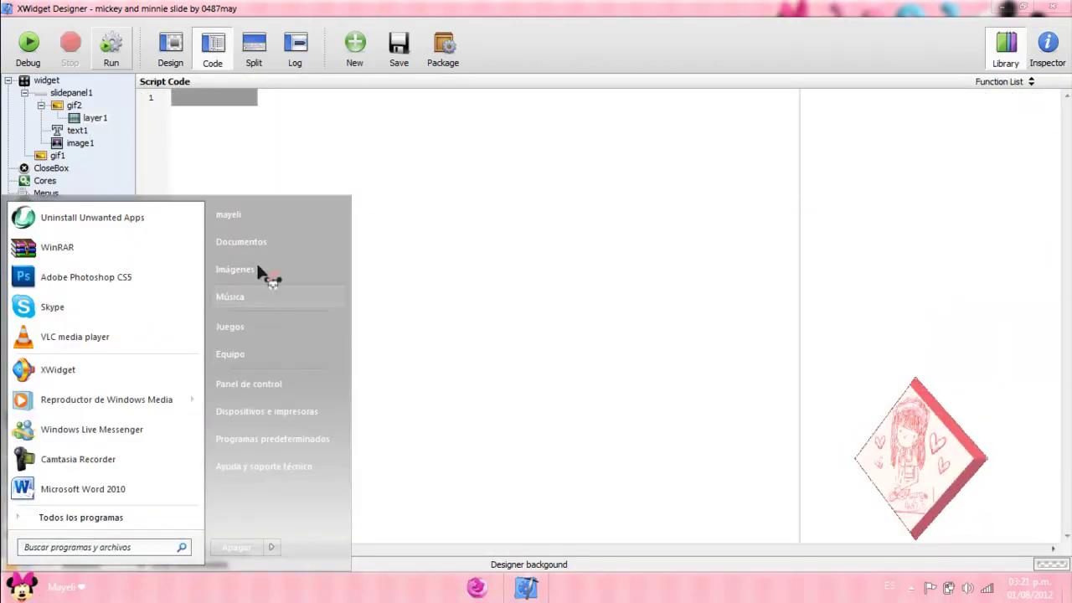
{"action": "left_click", "coordinate": [259, 210]}
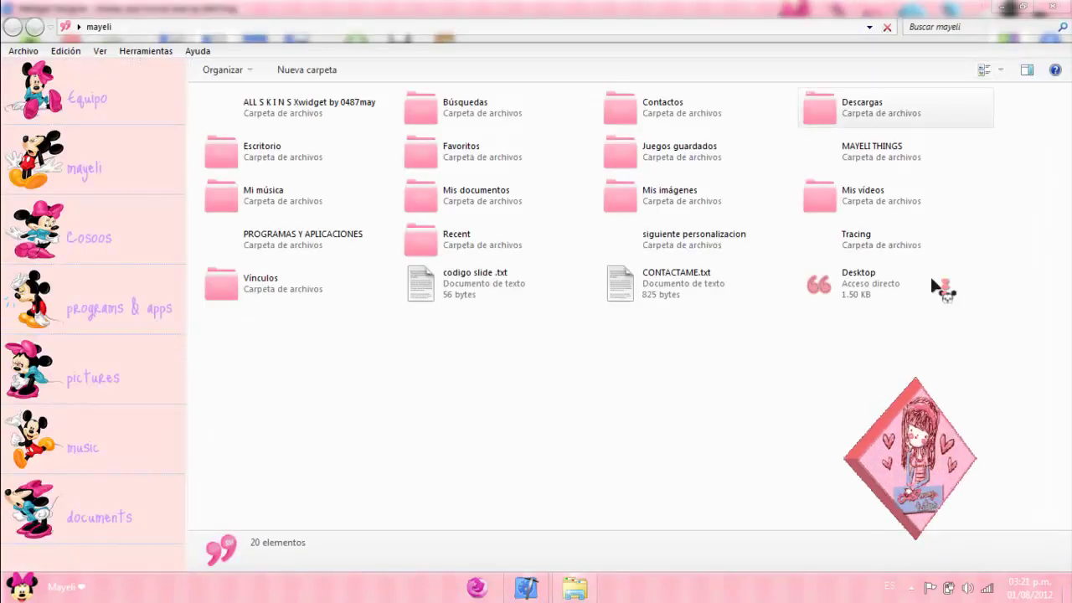
{"action": "left_click", "coordinate": [704, 291]}
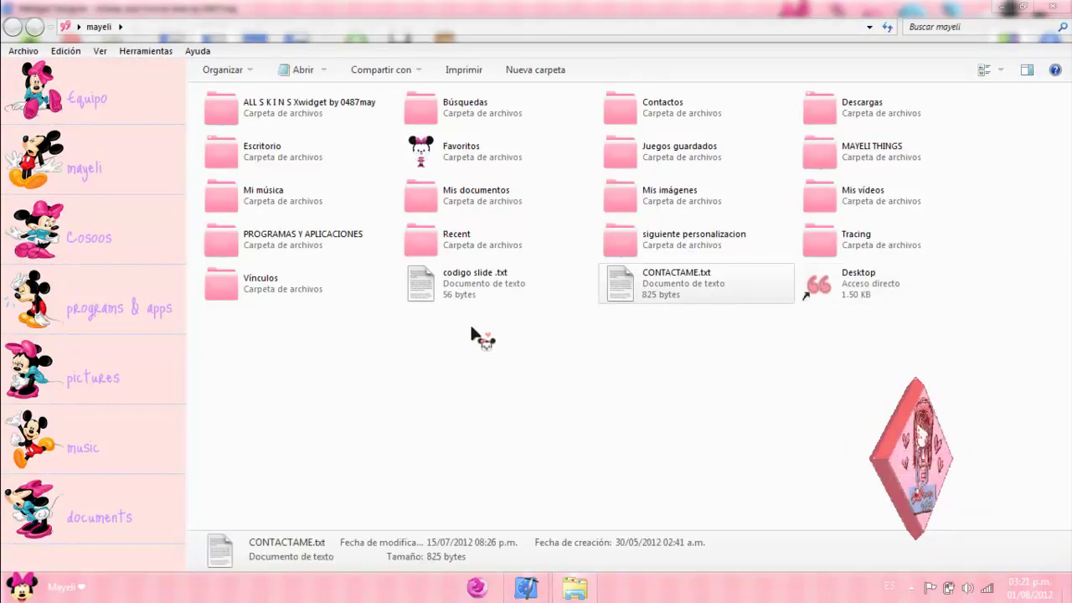
{"action": "left_click", "coordinate": [484, 281]}
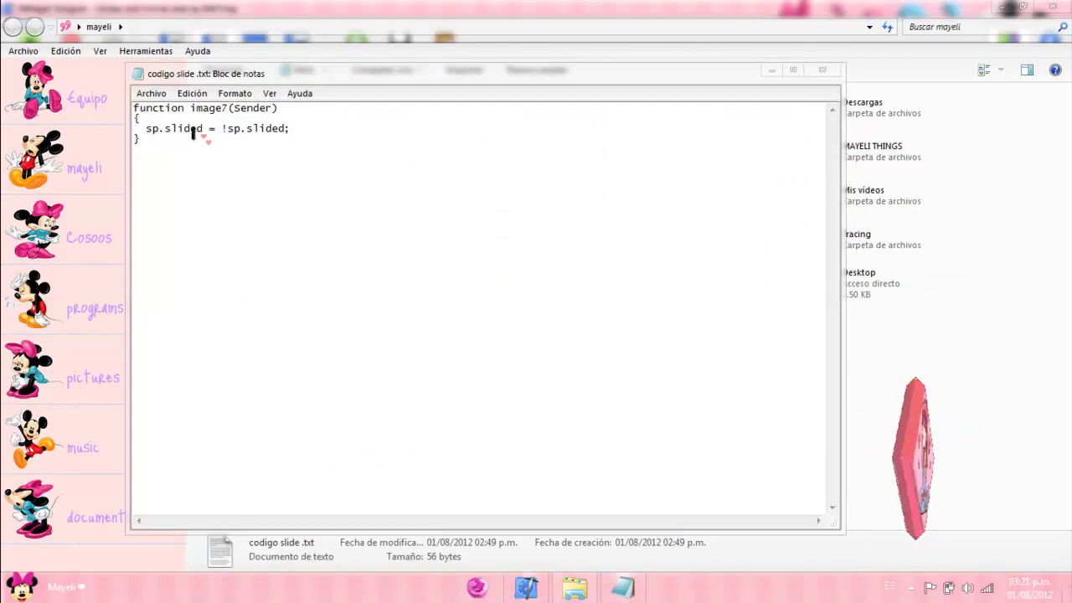
{"action": "left_click_drag", "start_coordinate": [151, 141], "coordinate": [128, 112]}
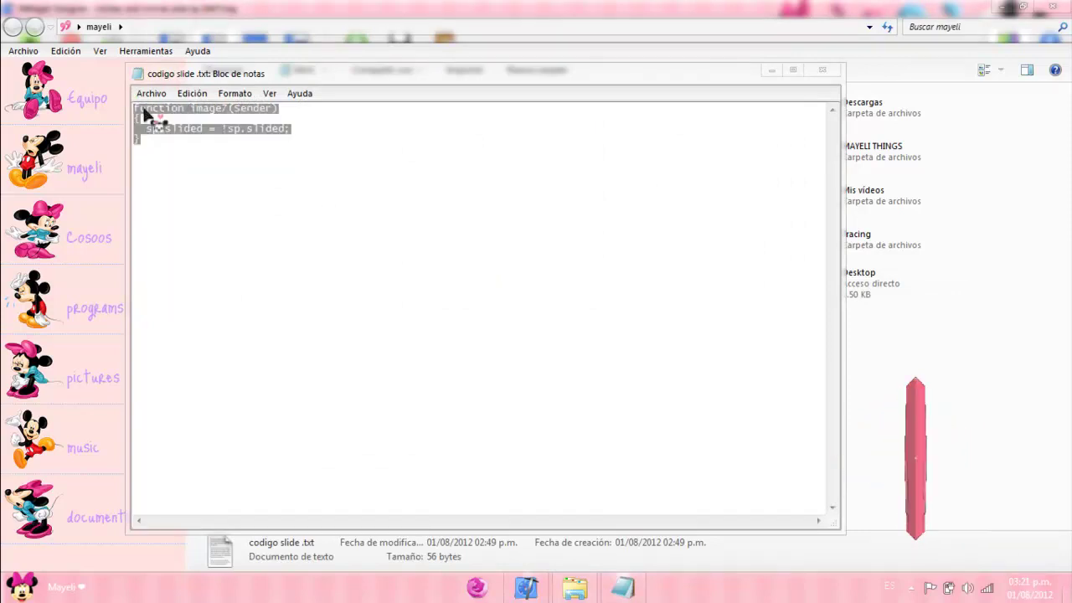
{"action": "right_click", "coordinate": [143, 114]}
{"action": "left_click", "coordinate": [183, 159]}
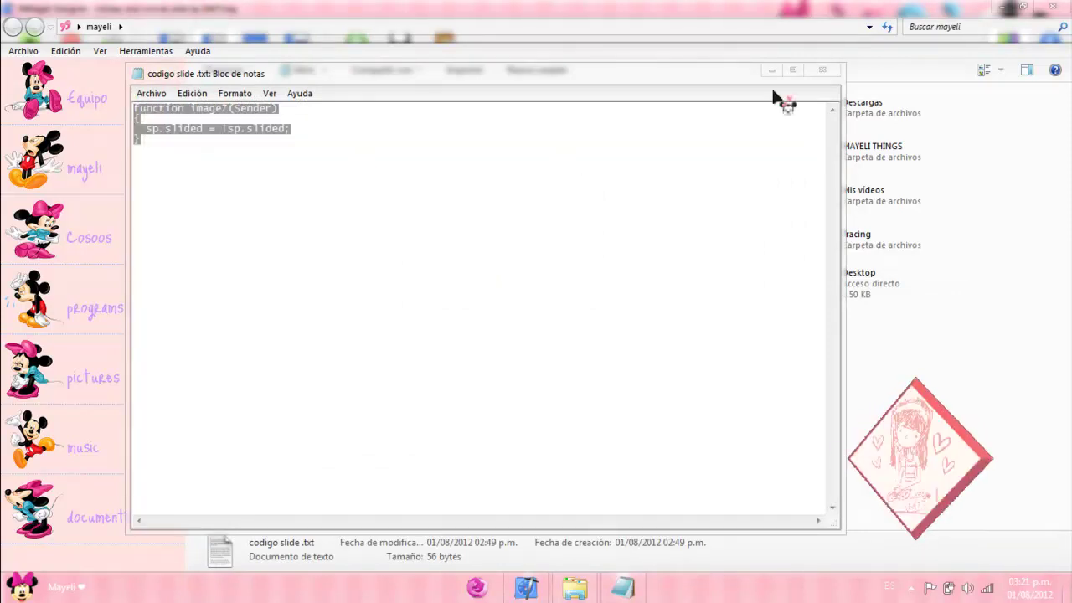
Put away the text file and its folder and paste the copied slide function into the widget's empty script code
{"action": "left_click", "coordinate": [825, 71]}
{"action": "left_click", "coordinate": [1002, 6]}
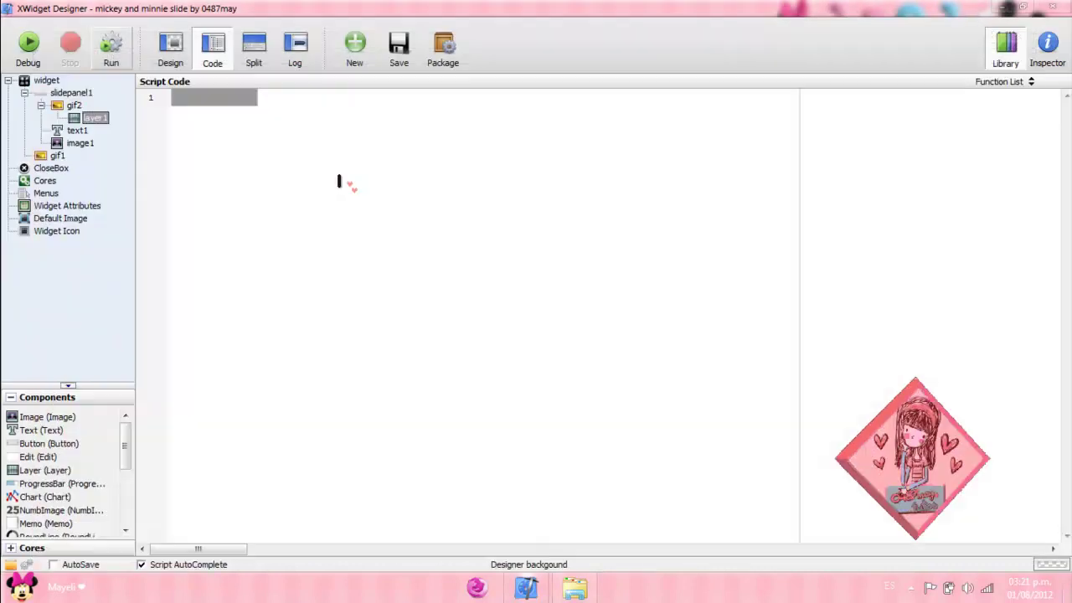
{"action": "left_click", "coordinate": [186, 98]}
{"action": "right_click", "coordinate": [175, 98]}
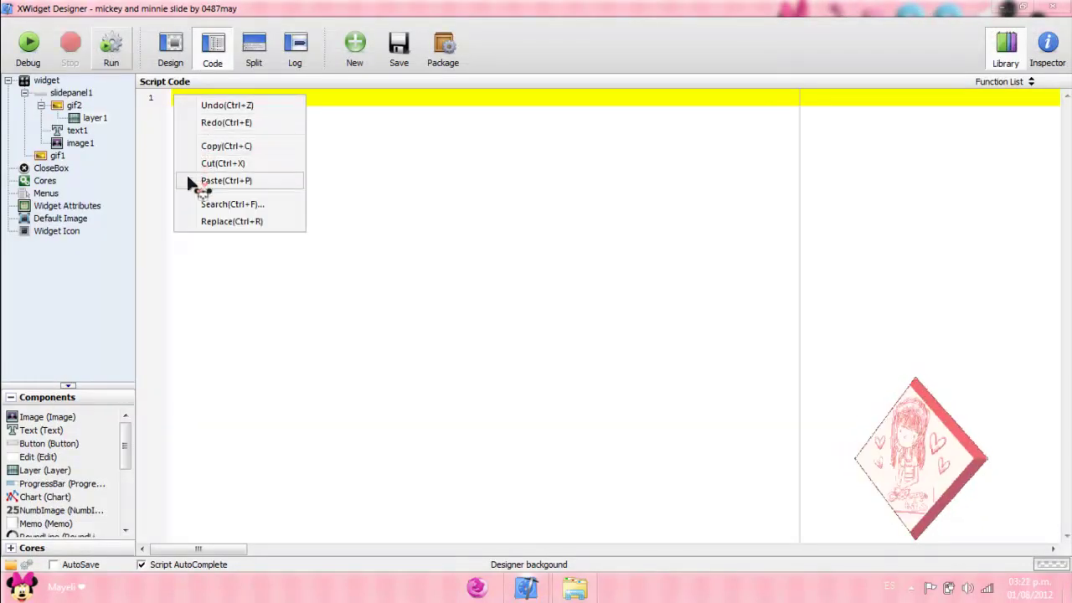
{"action": "left_click", "coordinate": [195, 182]}
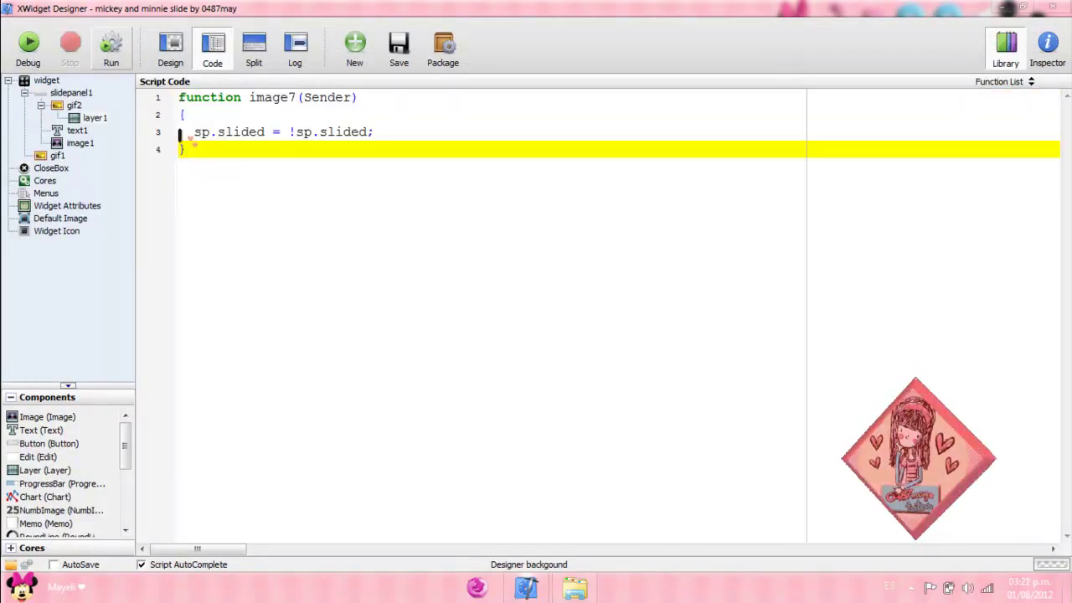
Rename the pasted function from image7 to gif2 in the first line of the script
{"action": "left_click_drag", "start_coordinate": [95, 118], "coordinate": [78, 111]}
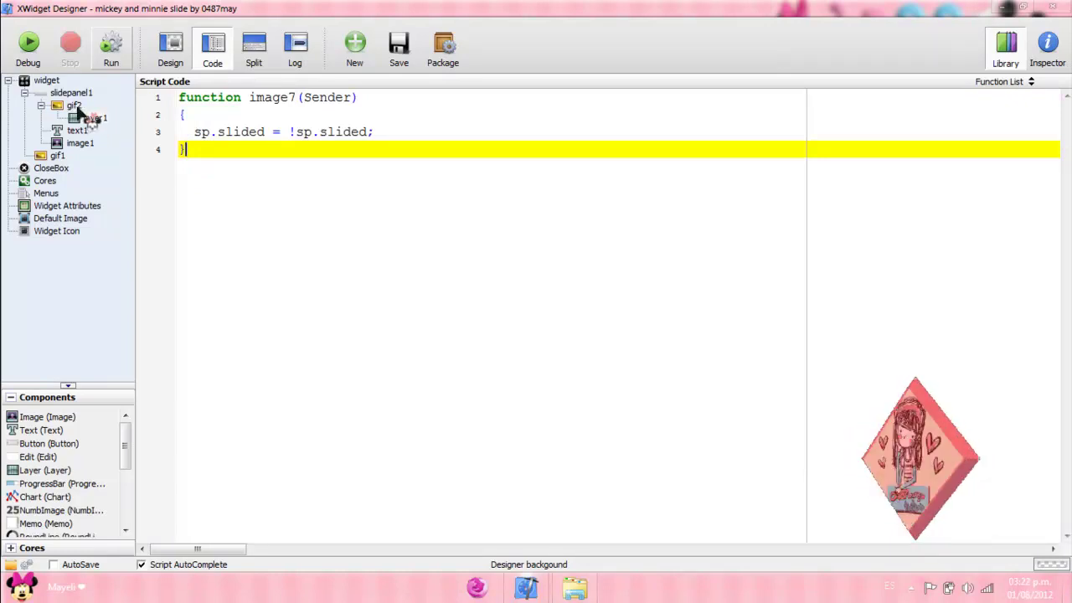
{"action": "left_click", "coordinate": [295, 97]}
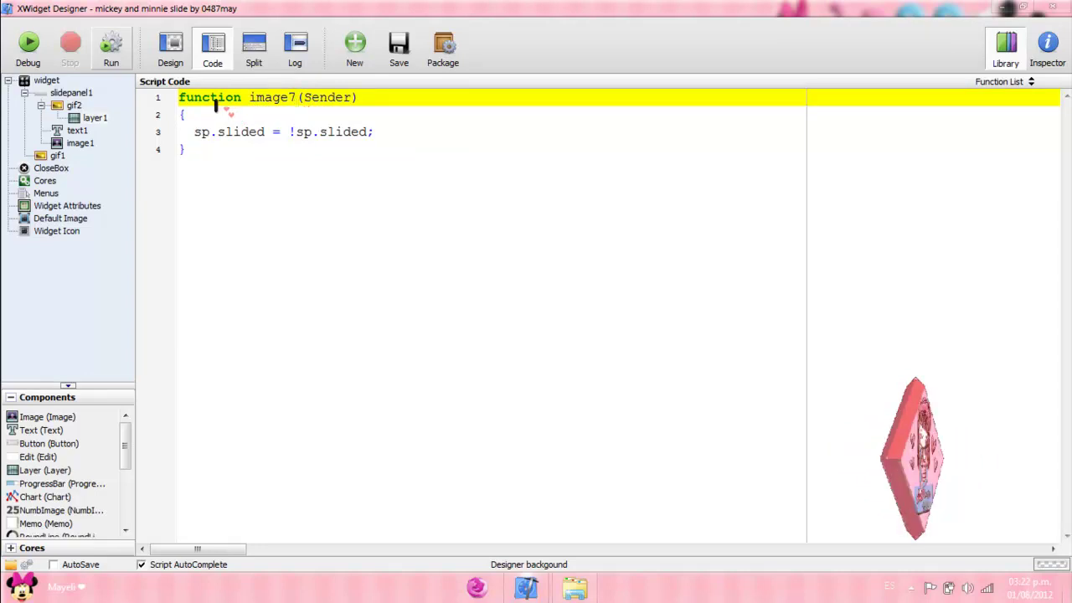
{"action": "left_click_drag", "start_coordinate": [214, 104], "coordinate": [78, 115]}
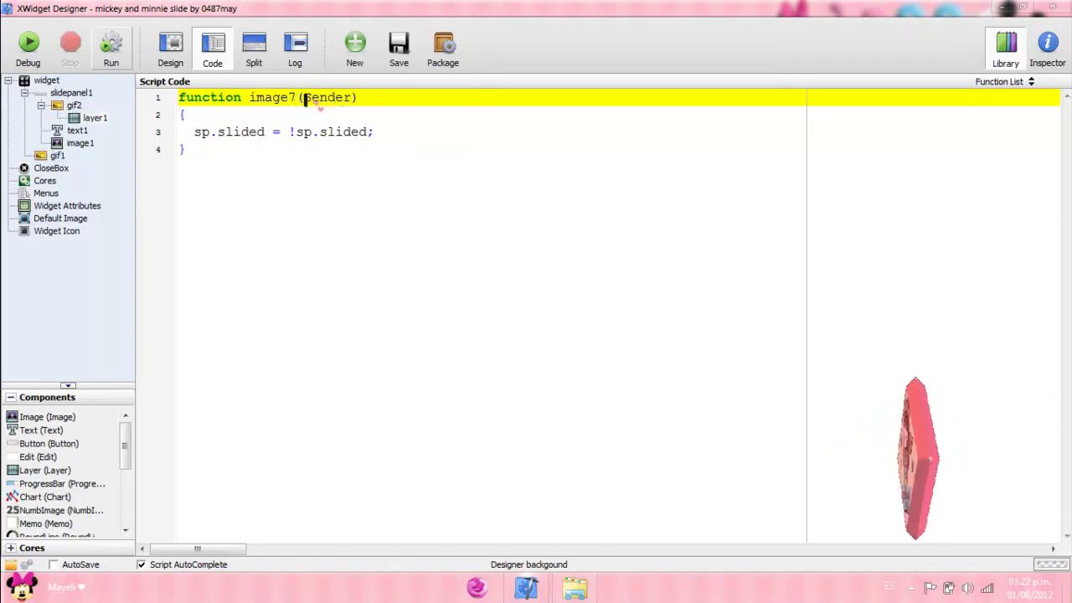
{"action": "key", "text": "BackSpace"}
{"action": "type", "text": "2"}
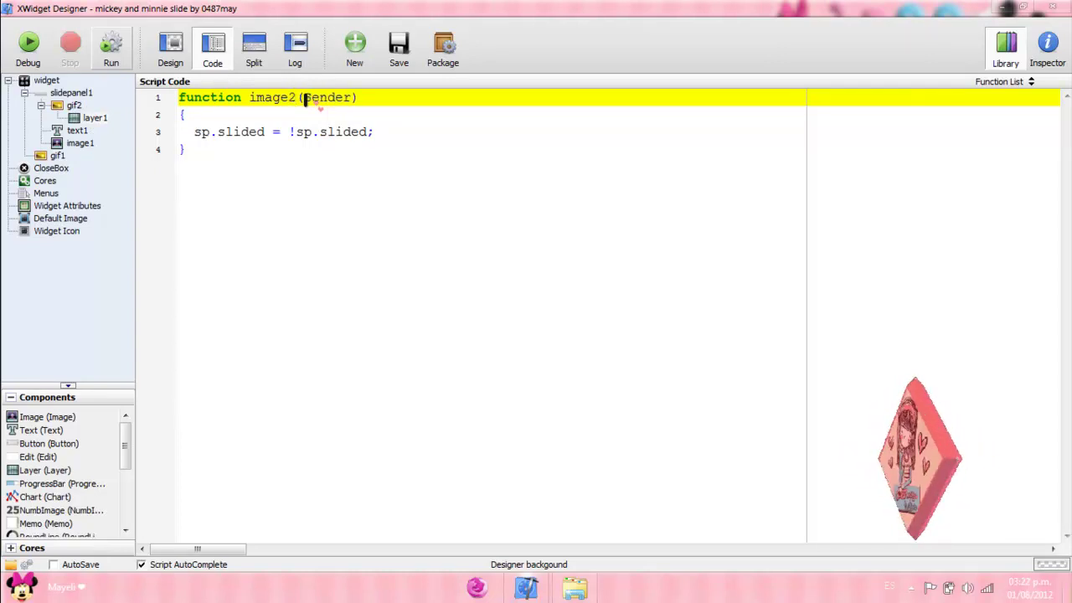
{"action": "key", "text": "BackSpace"}
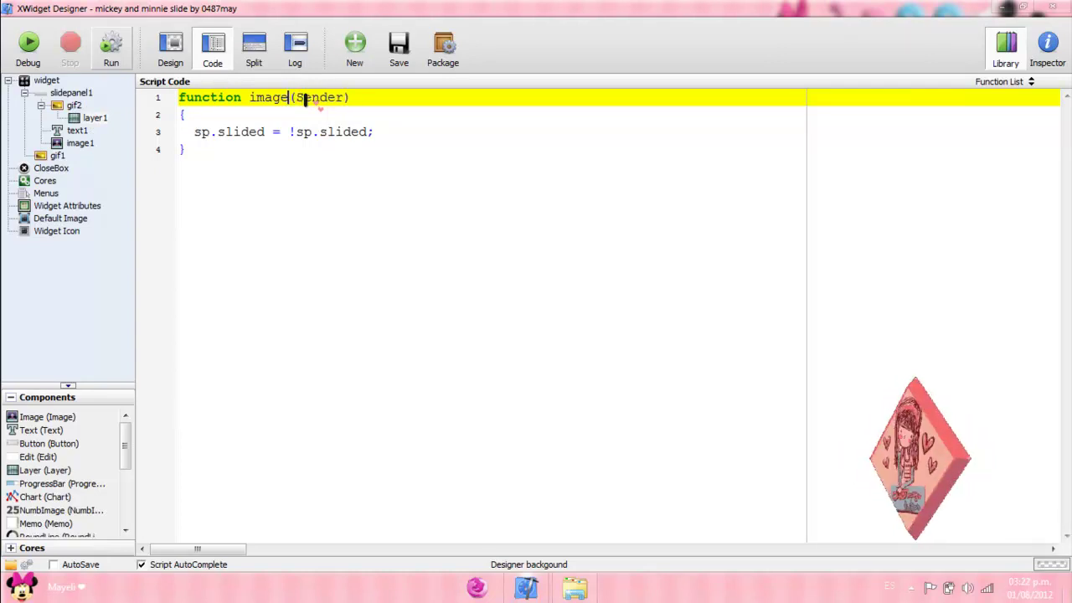
{"action": "key", "text": "BackSpace"}
{"action": "key", "text": "BackSpace"}
{"action": "key", "text": "BackSpace"}
{"action": "key", "text": "BackSpace"}
{"action": "key", "text": "BackSpace"}
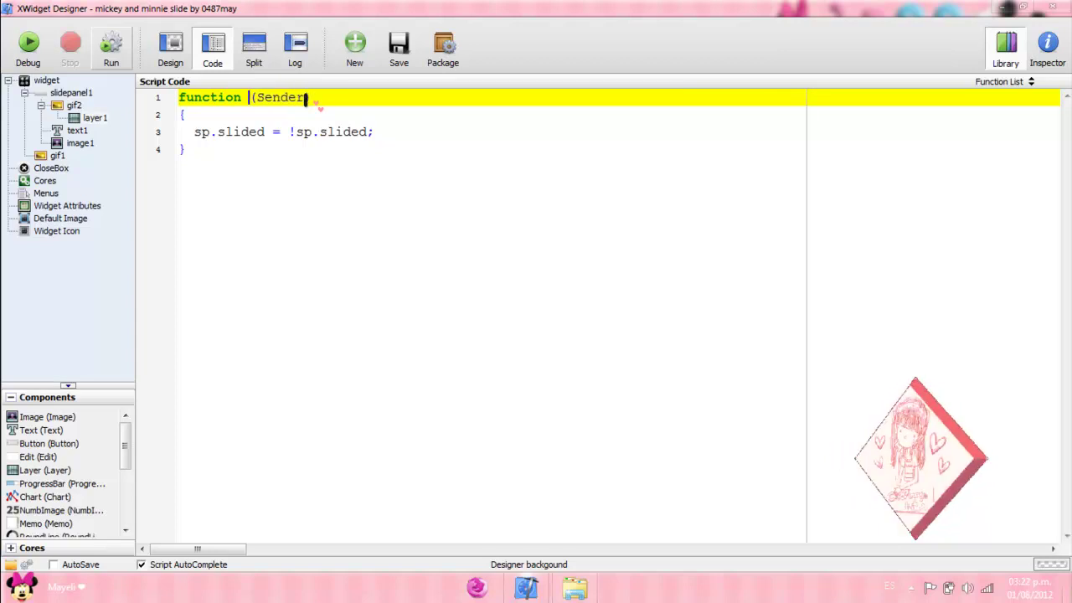
{"action": "type", "text": "gif2"}
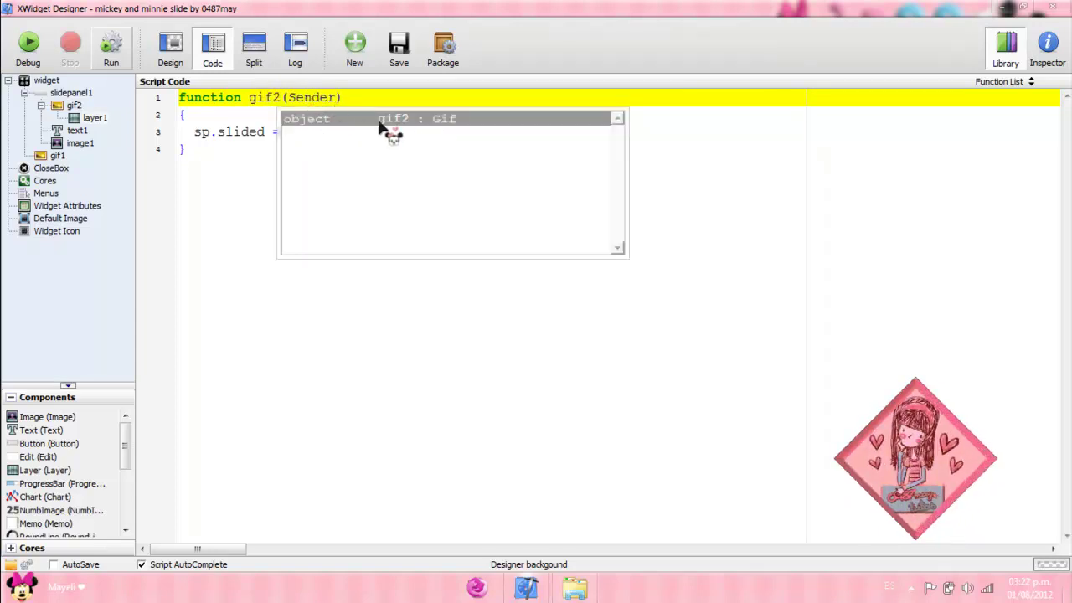
{"action": "double_click", "coordinate": [431, 119]}
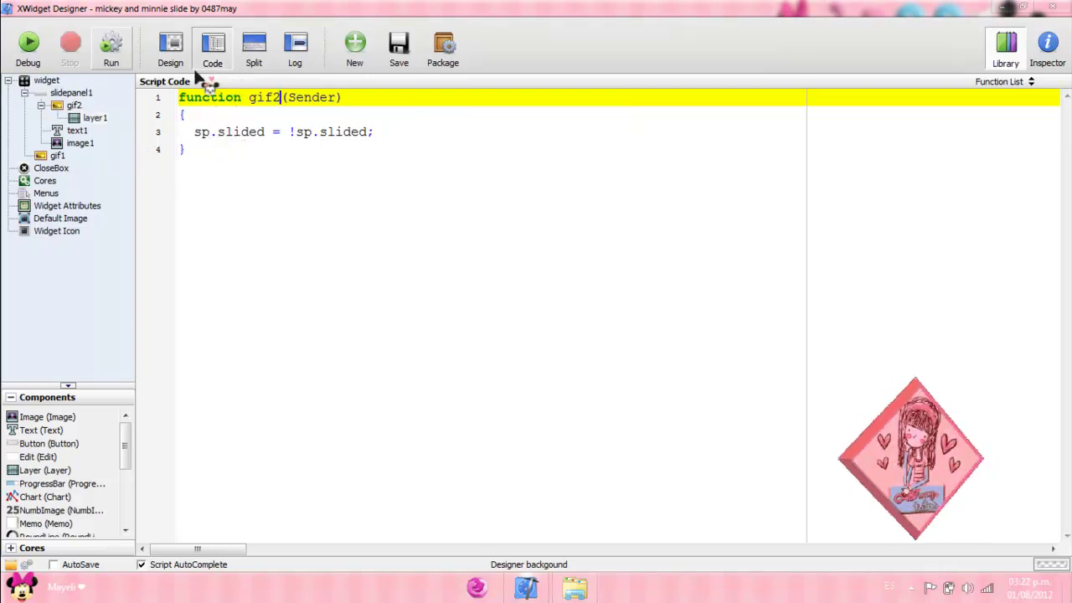
Return to the design view and assign the gif2 function to layer1's OnClick event
{"action": "left_click", "coordinate": [171, 60]}
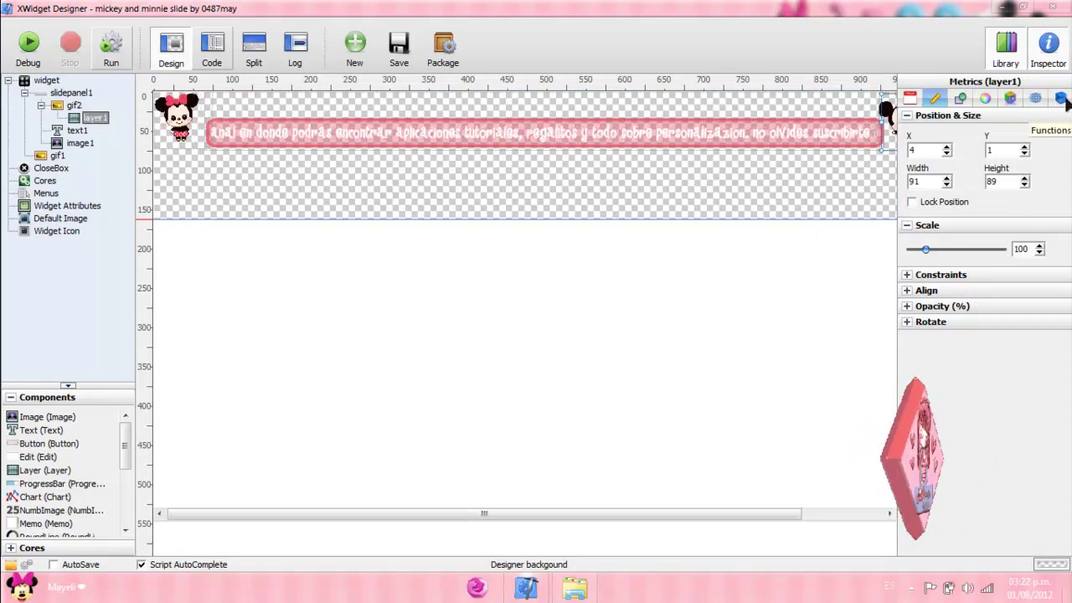
{"action": "left_click", "coordinate": [1060, 99]}
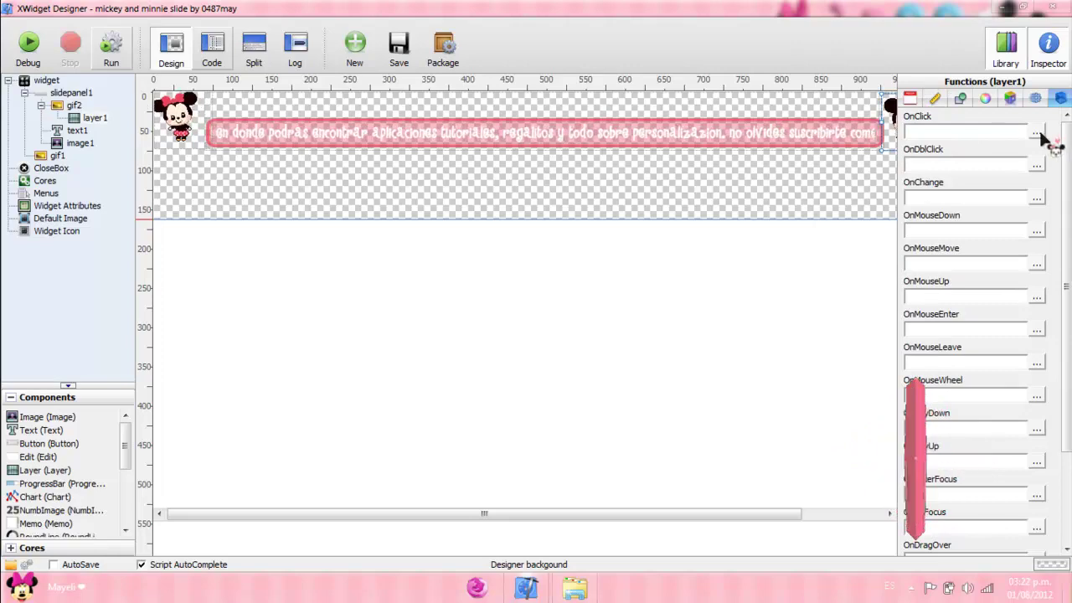
{"action": "left_click", "coordinate": [958, 133]}
{"action": "scroll", "coordinate": [1051, 261], "scroll_direction": "down", "scroll_amount": 1}
{"action": "left_click", "coordinate": [955, 358]}
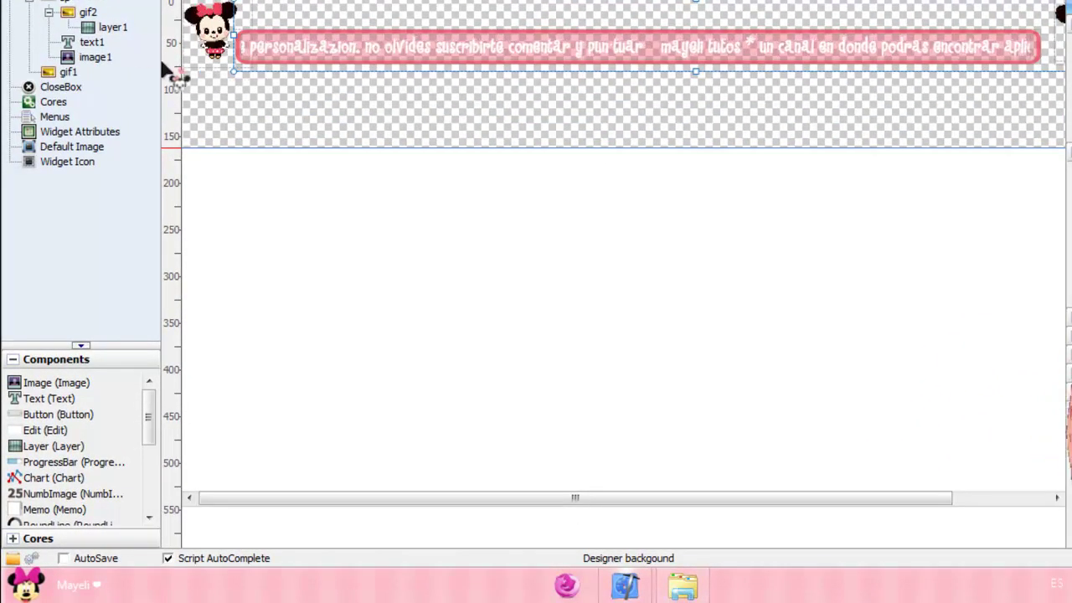
In layer1's other attributes, enable Disabled Drag Highlight and Disable FocusEffect, and turn off Clip Children
{"action": "left_click", "coordinate": [117, 28]}
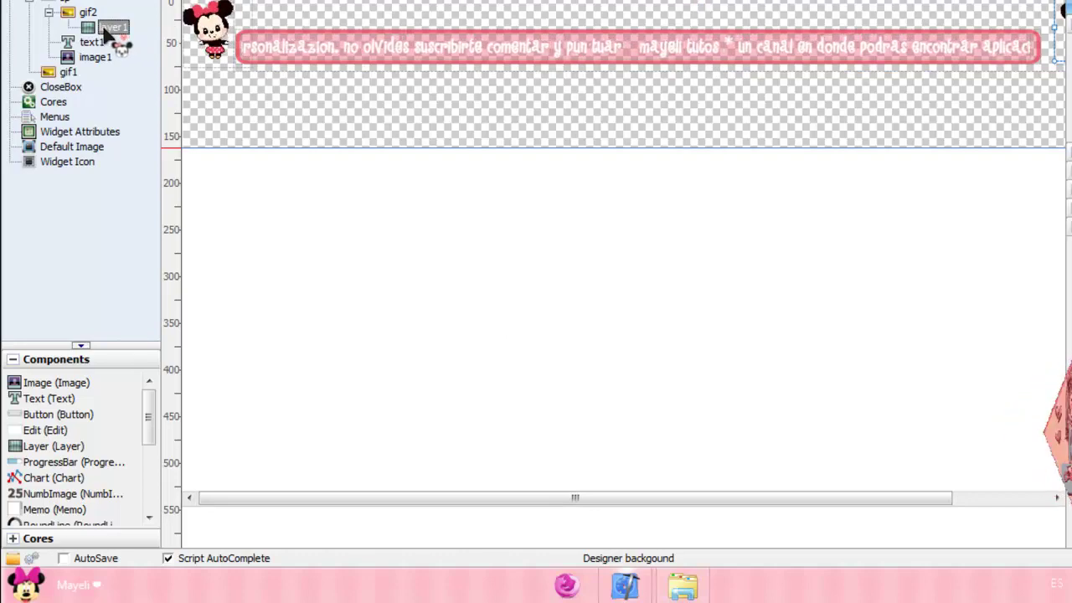
{"action": "left_click_drag", "start_coordinate": [107, 32], "coordinate": [86, 27]}
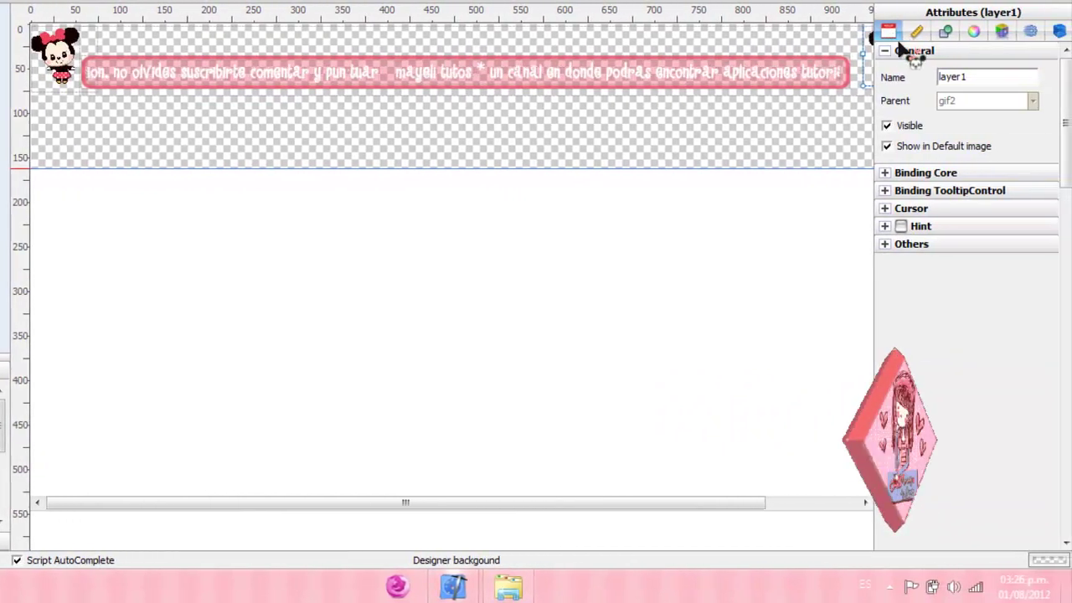
{"action": "left_click", "coordinate": [885, 245]}
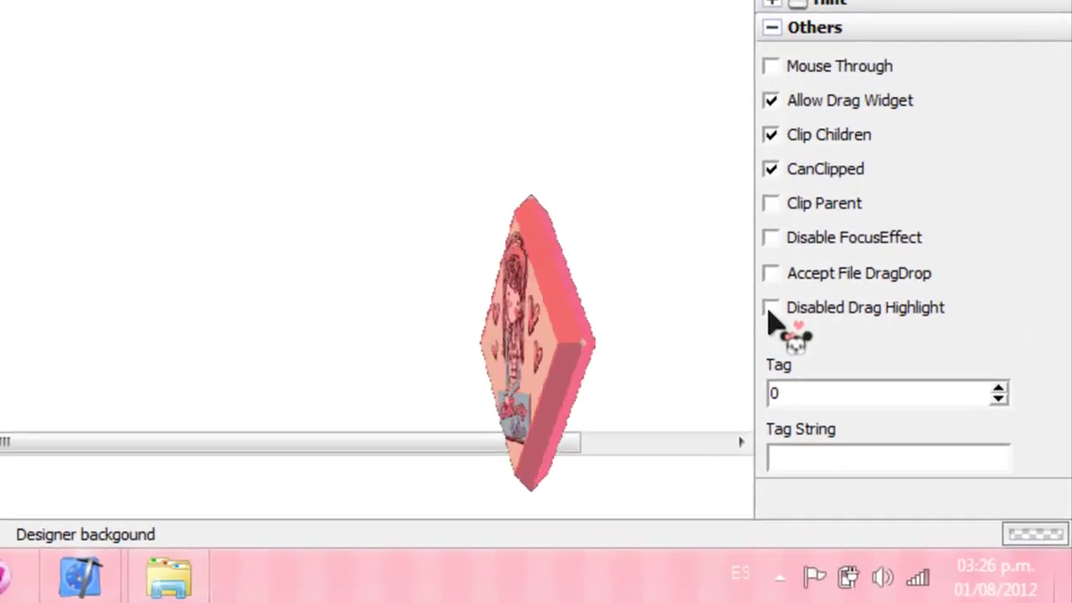
{"action": "left_click", "coordinate": [770, 308]}
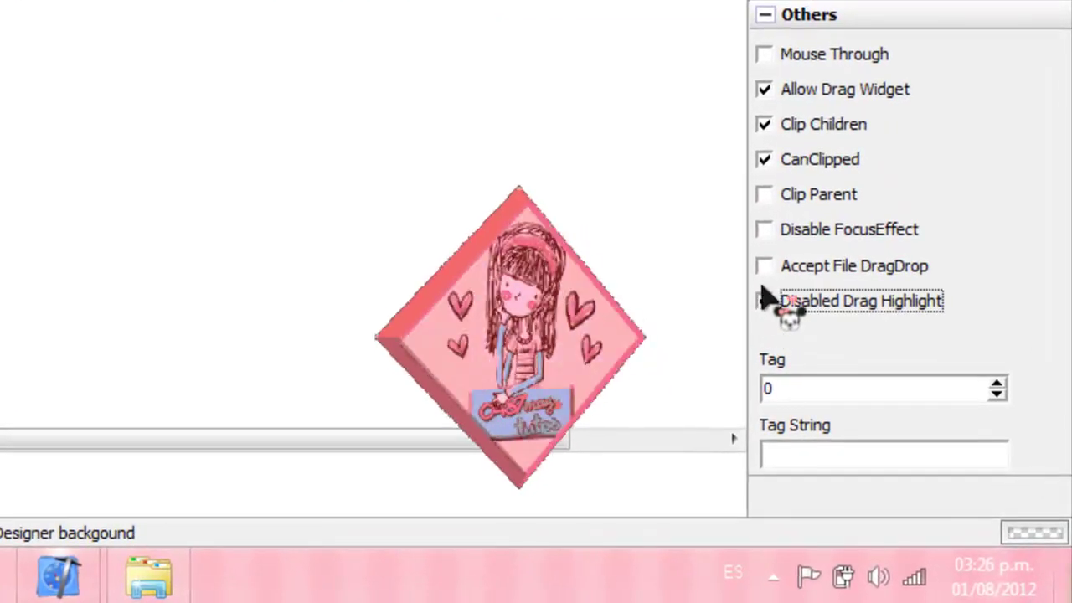
{"action": "left_click", "coordinate": [764, 231]}
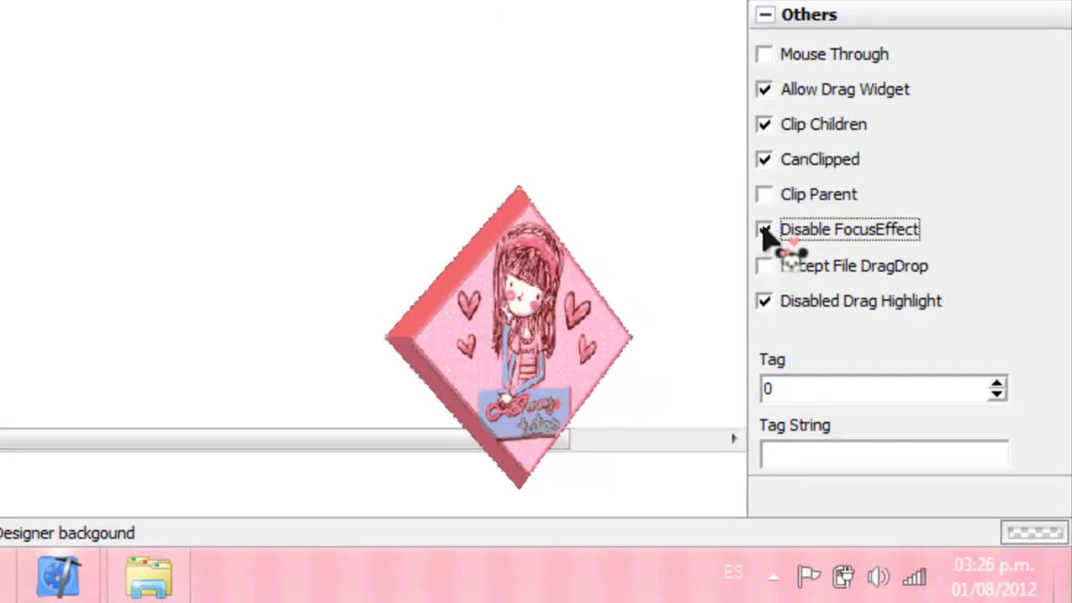
{"action": "left_click", "coordinate": [766, 126]}
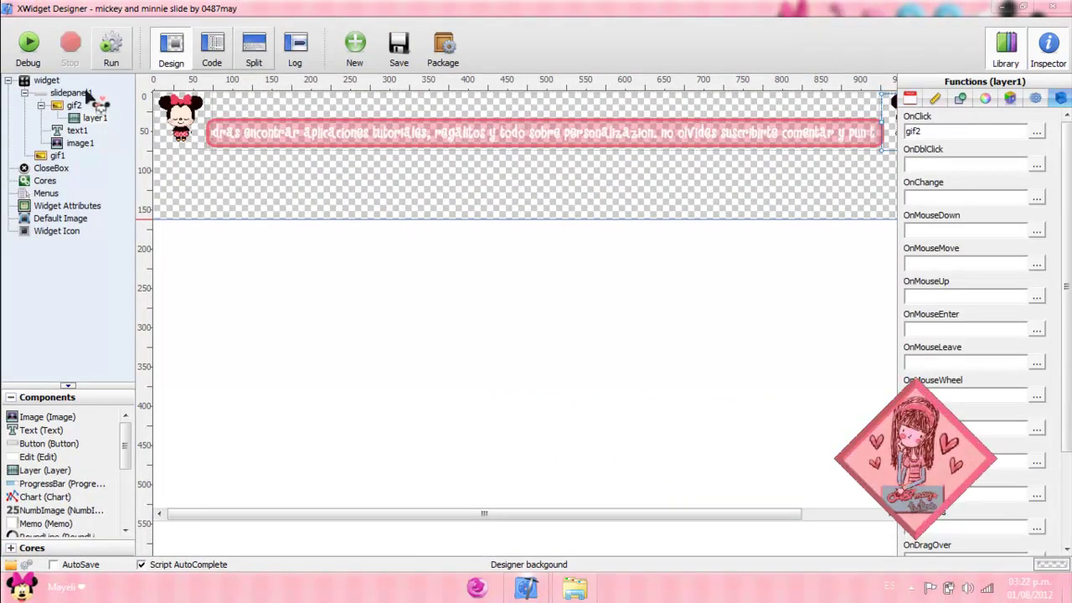
Rename slidepanel1 to sp in its general attributes and enable its Slided option
{"action": "left_click", "coordinate": [88, 93]}
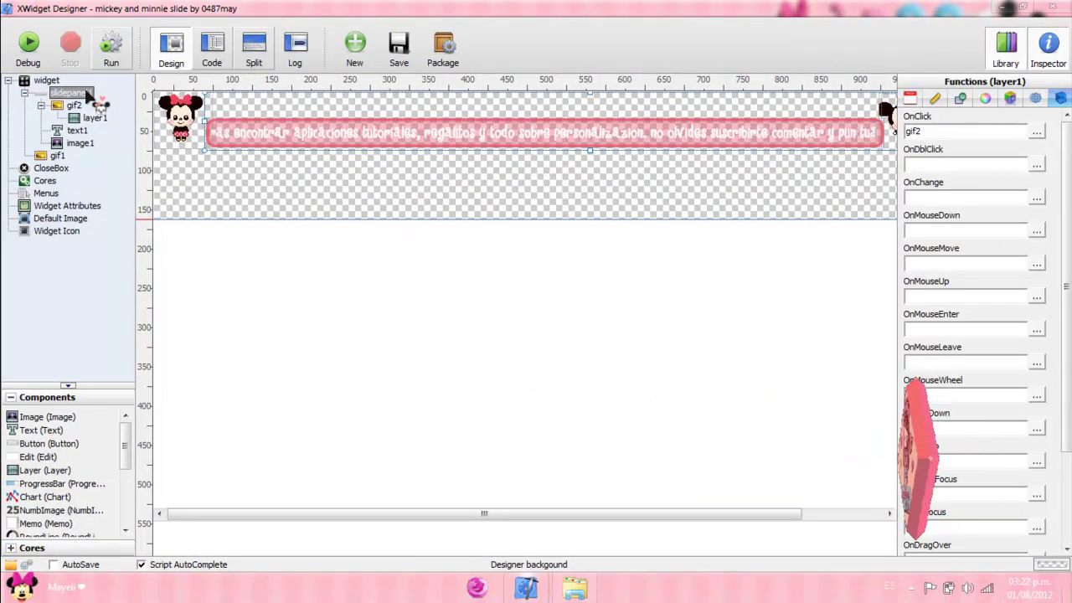
{"action": "left_click", "coordinate": [936, 100]}
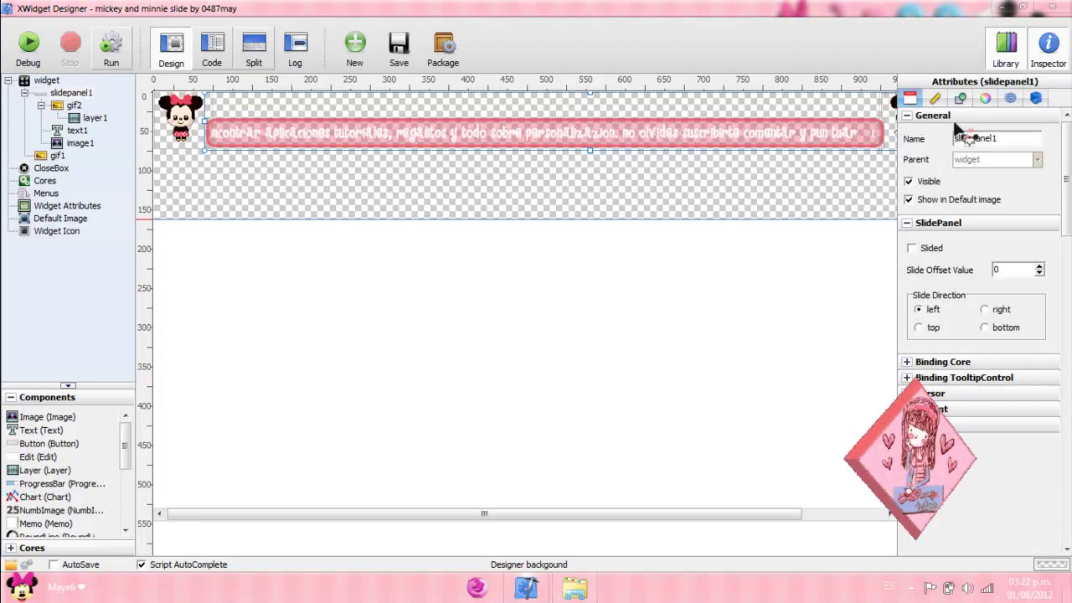
{"action": "double_click", "coordinate": [1009, 138]}
{"action": "type", "text": "sp"}
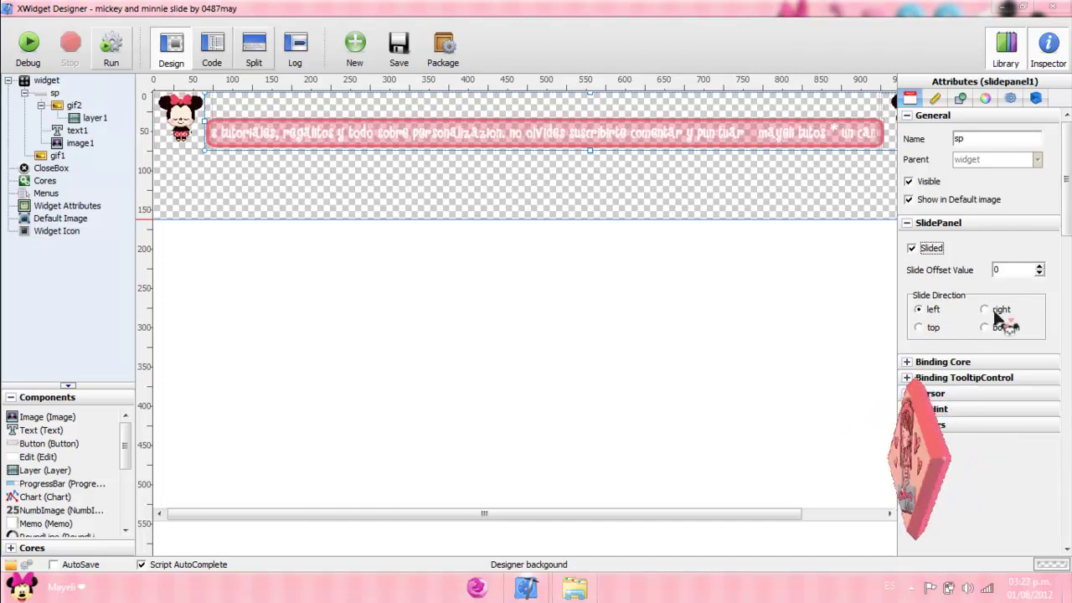
Set the sp slide panel's Slide Offset Value to -866 with the slide direction kept on left
{"action": "left_click", "coordinate": [1039, 273]}
{"action": "left_click", "coordinate": [1039, 273]}
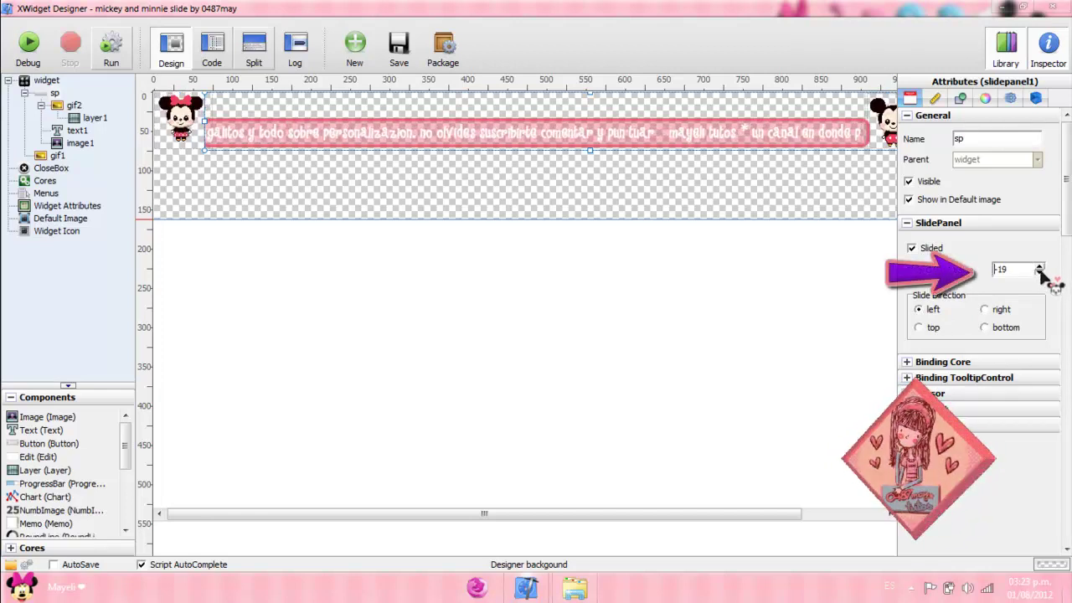
{"action": "left_click_drag", "start_coordinate": [1039, 273], "coordinate": [1039, 274]}
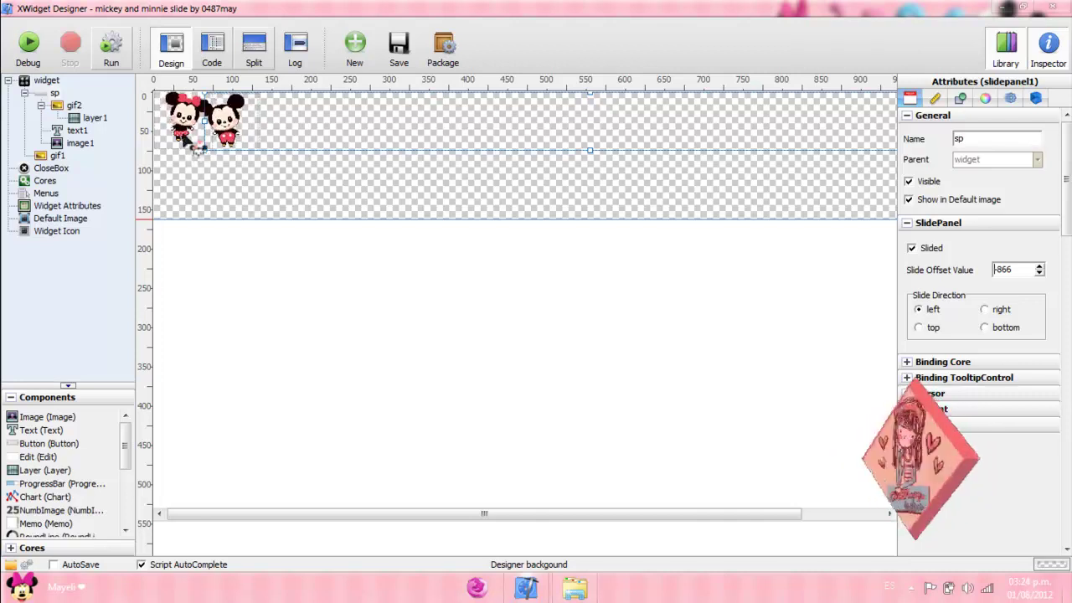
Adjust the positions of the Minnie gif and the sp panel so that the collapsed Mickey gif sits right beside Minnie
{"action": "left_click", "coordinate": [187, 143]}
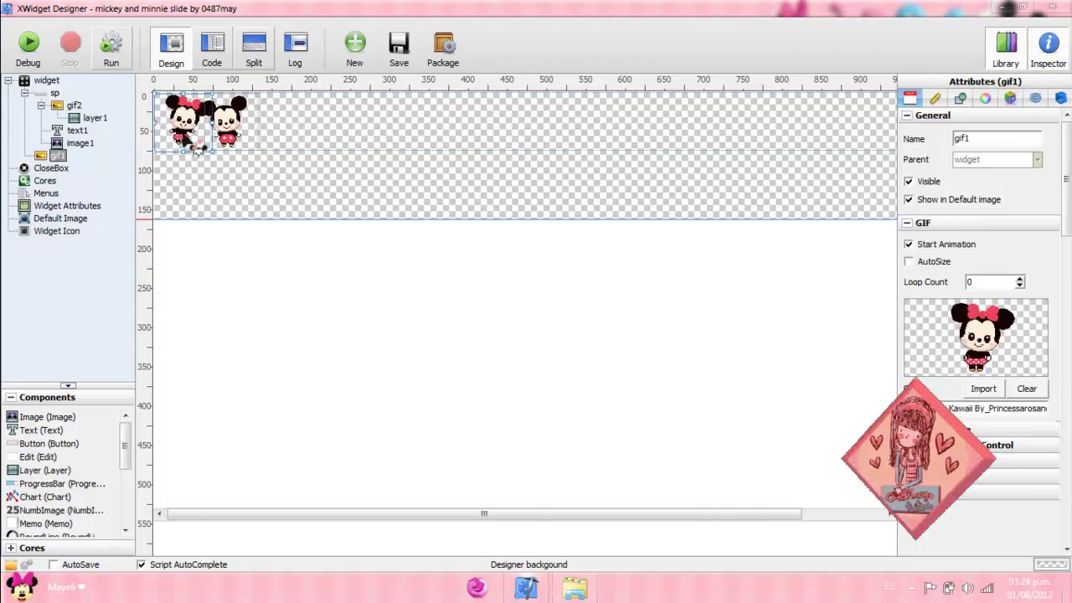
{"action": "left_click", "coordinate": [271, 144]}
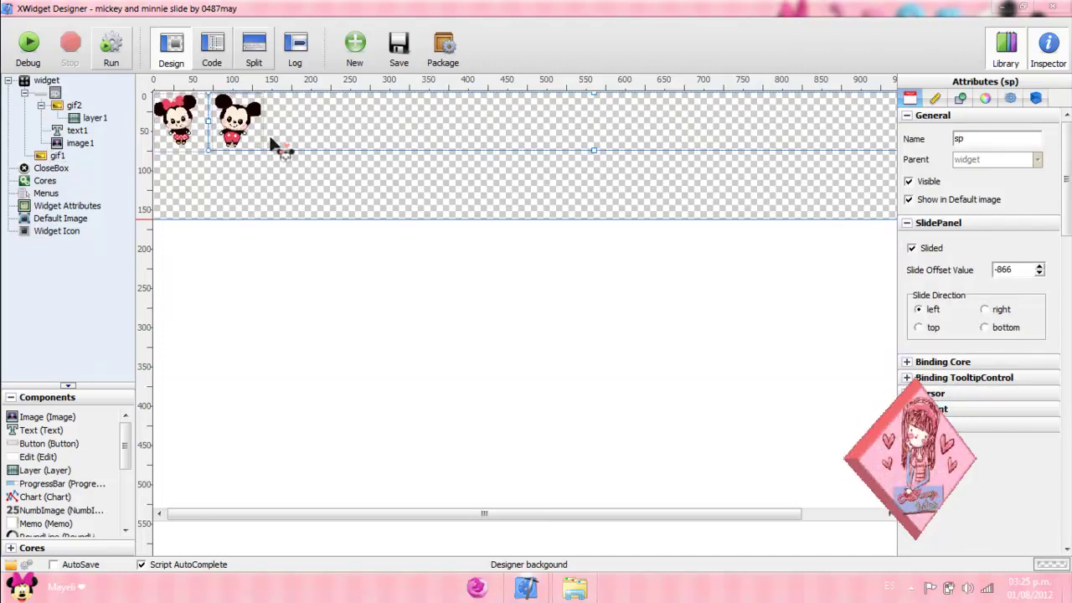
{"action": "left_click", "coordinate": [251, 134]}
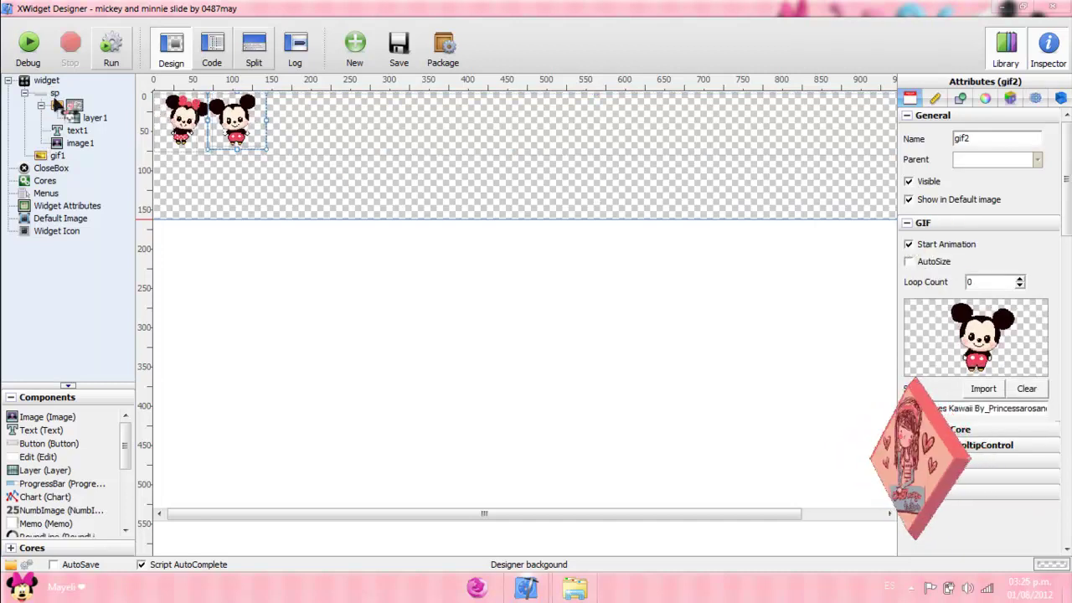
{"action": "left_click", "coordinate": [477, 209]}
Toggle the sp panel's Slided option to test opening and closing, and leave it switched off
{"action": "left_click", "coordinate": [911, 248]}
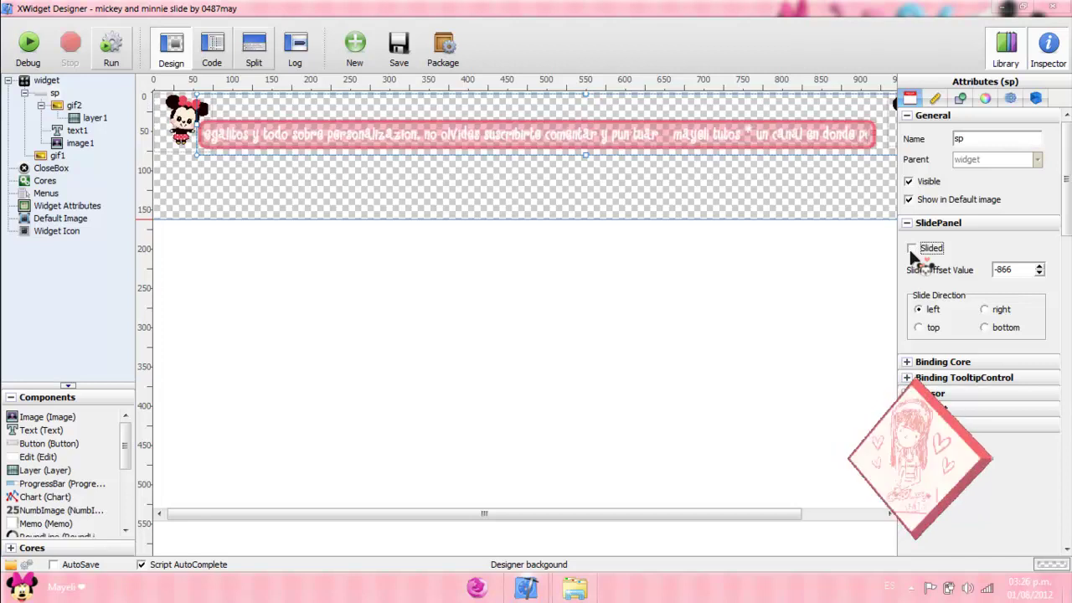
{"action": "left_click", "coordinate": [911, 249]}
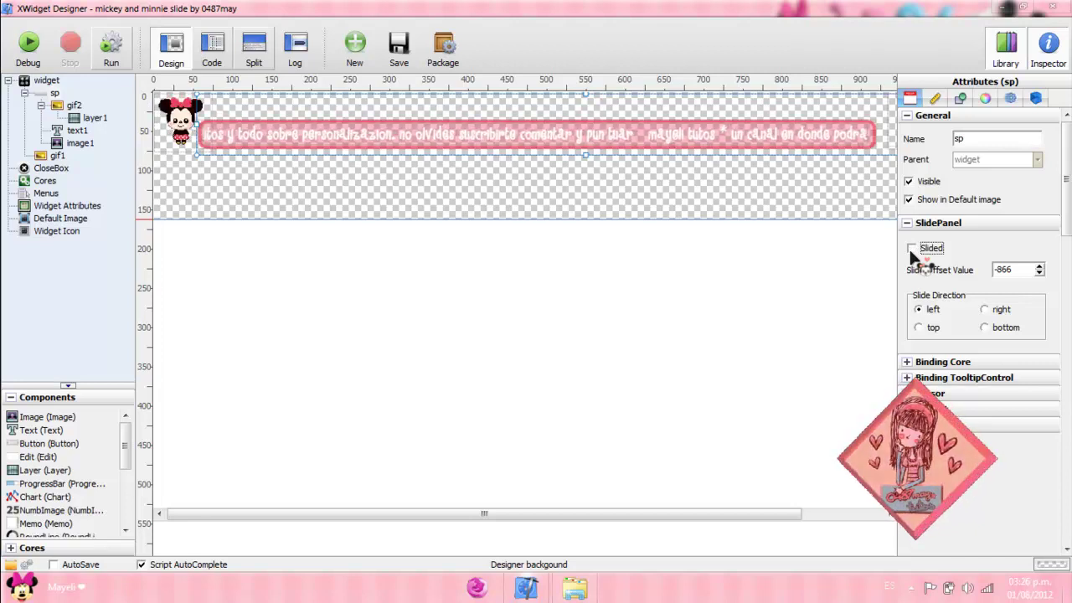
{"action": "left_click", "coordinate": [911, 249]}
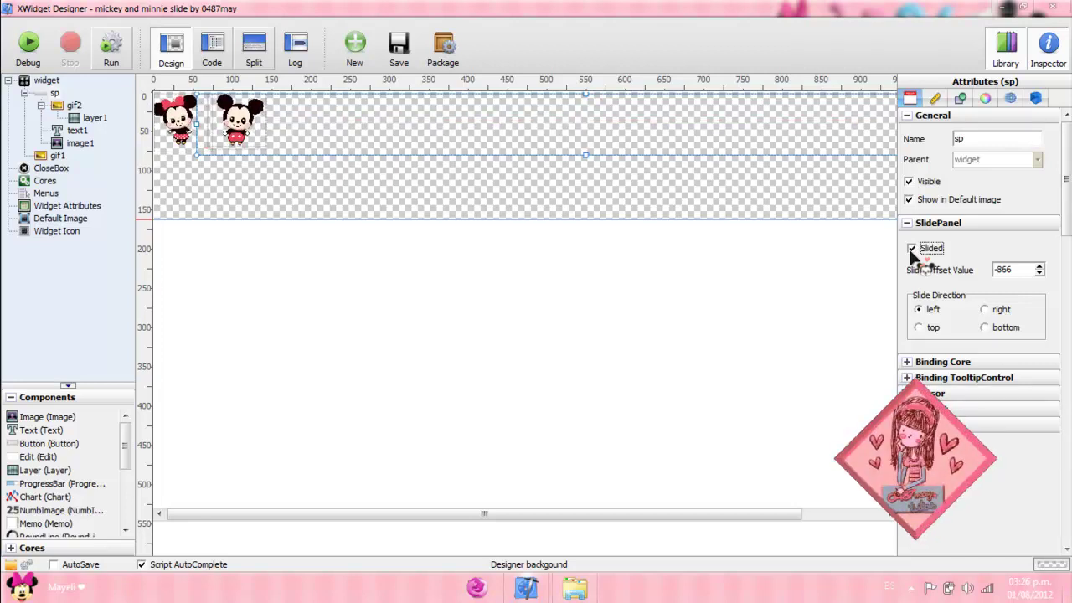
{"action": "left_click", "coordinate": [910, 249]}
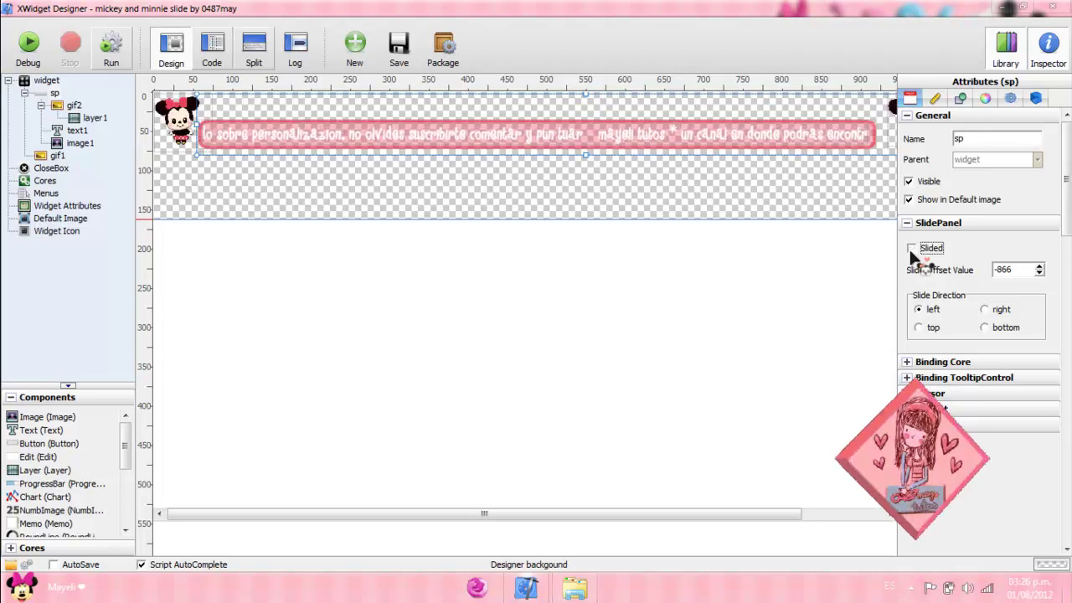
Set the sp panel's switch animation to the Bounce effect with a duration of 0.71 seconds
{"action": "left_click_drag", "start_coordinate": [524, 513], "coordinate": [667, 521]}
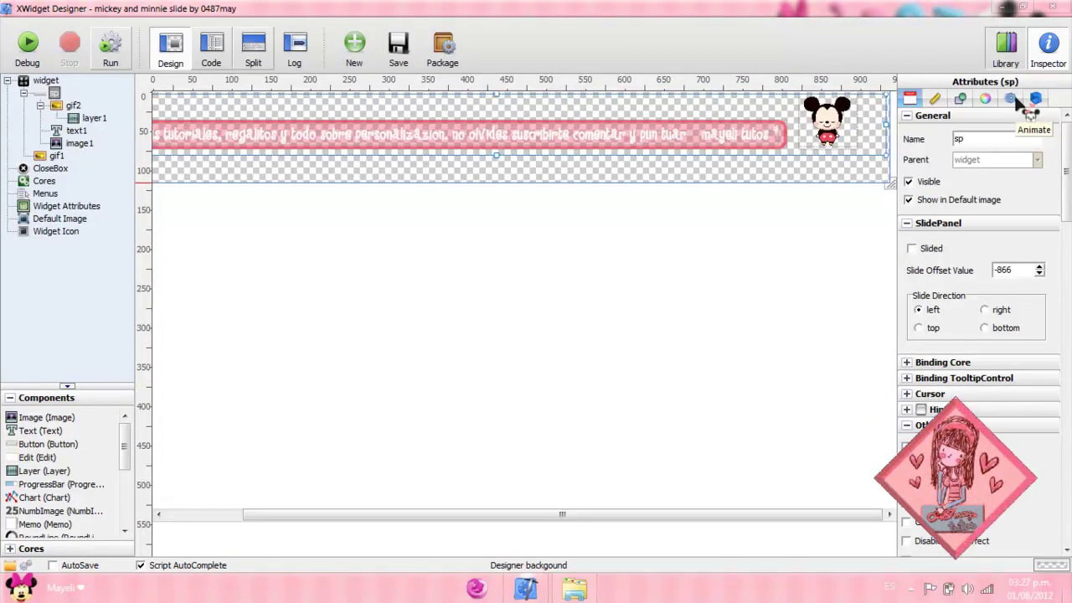
{"action": "left_click", "coordinate": [1011, 100]}
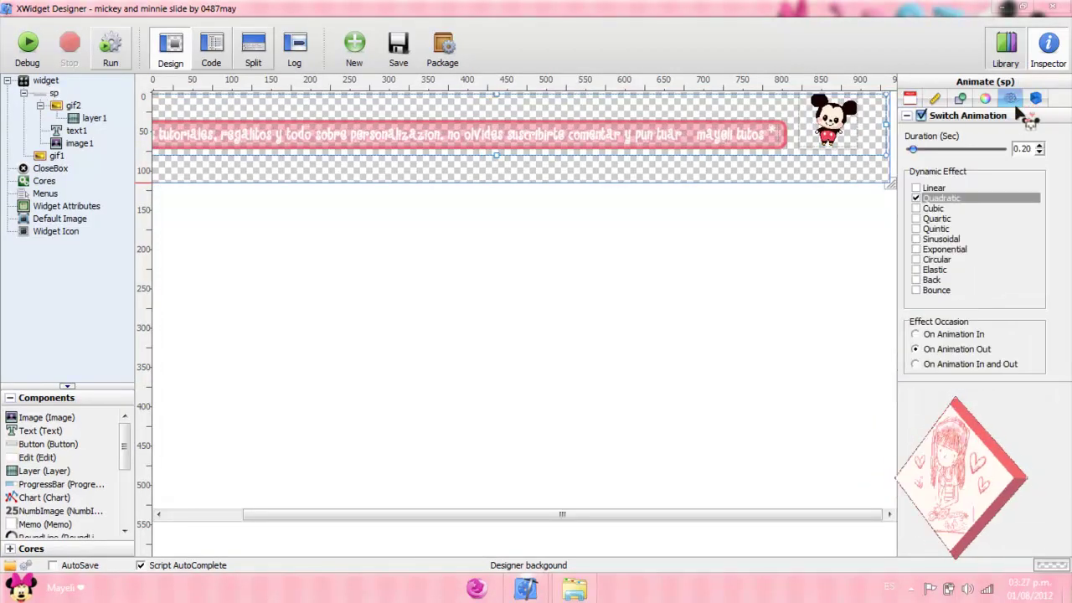
{"action": "left_click", "coordinate": [916, 291]}
{"action": "left_click_drag", "start_coordinate": [914, 149], "coordinate": [919, 150]}
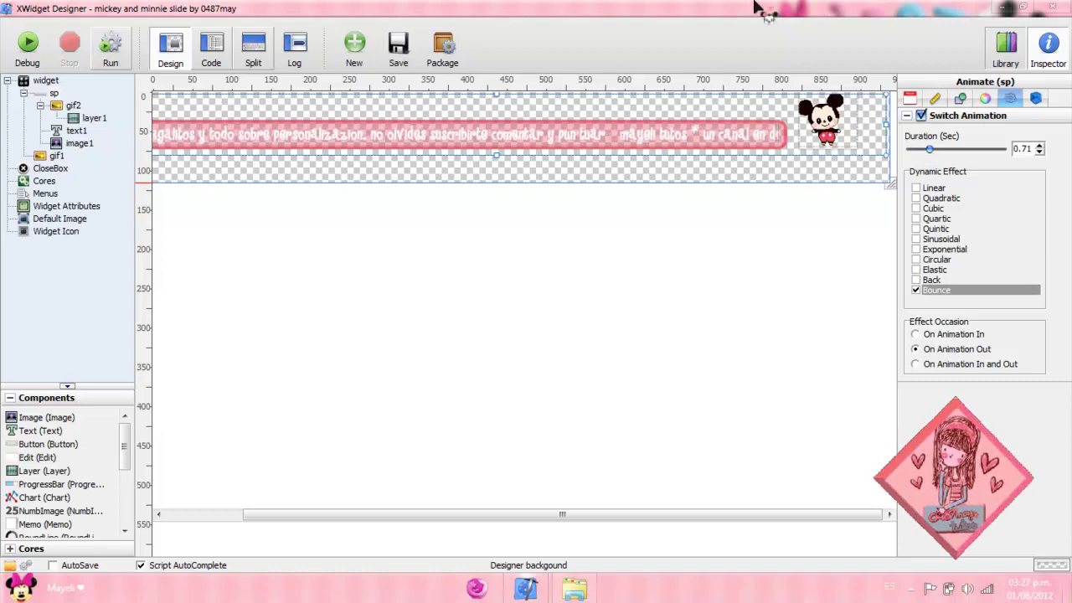
In the widget attributes, enter the YouTube channel address as the author link and fill in the port author's name
{"action": "left_click", "coordinate": [77, 208]}
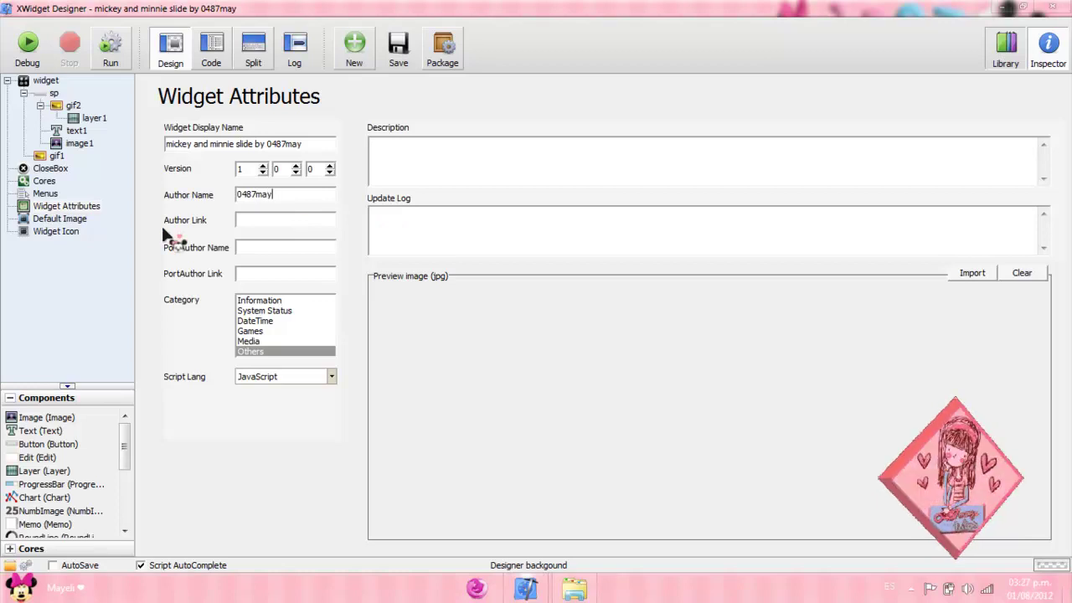
{"action": "left_click", "coordinate": [255, 221]}
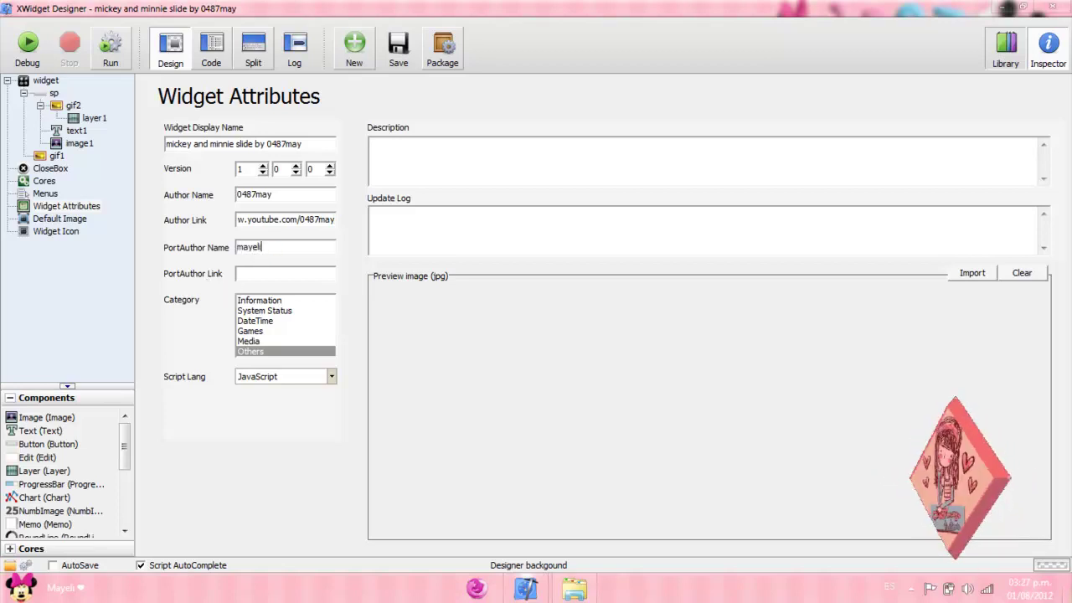
Generate the widget's default image and its widget icon automatically from the design
{"action": "left_click", "coordinate": [60, 219]}
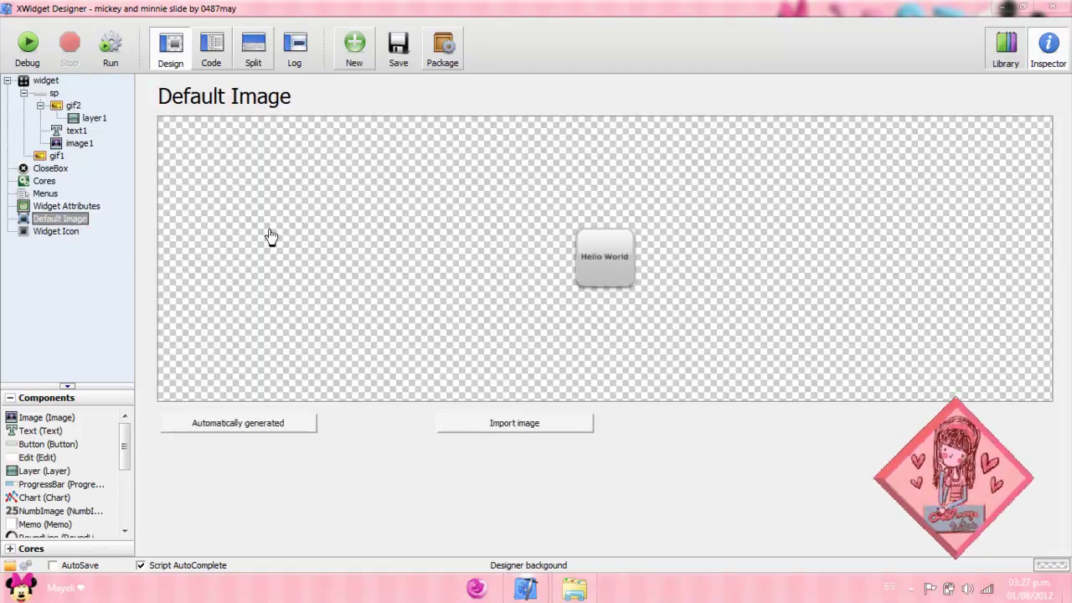
{"action": "left_click", "coordinate": [301, 423]}
{"action": "left_click", "coordinate": [56, 231]}
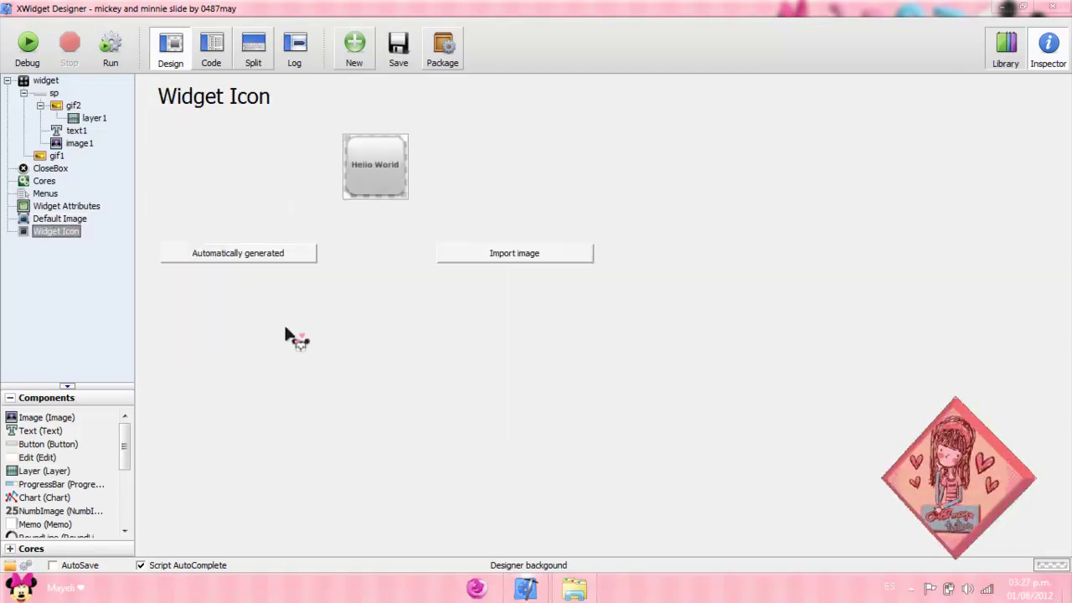
{"action": "left_click", "coordinate": [288, 254]}
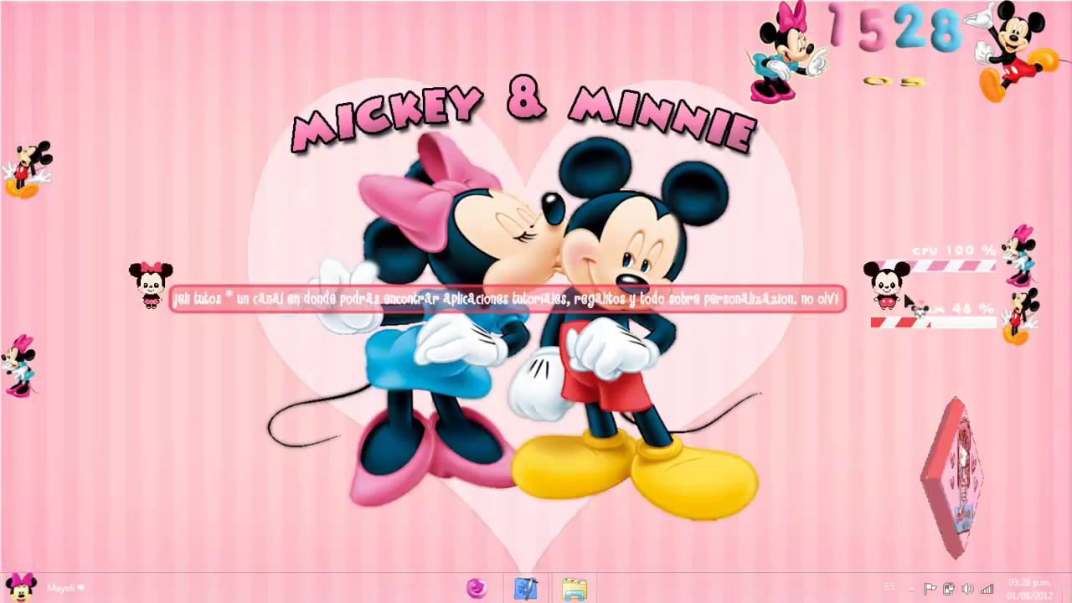
Try out the widget on the desktop, and close XWidget Designer with the changes saved
{"action": "left_click_drag", "start_coordinate": [799, 308], "coordinate": [854, 512]}
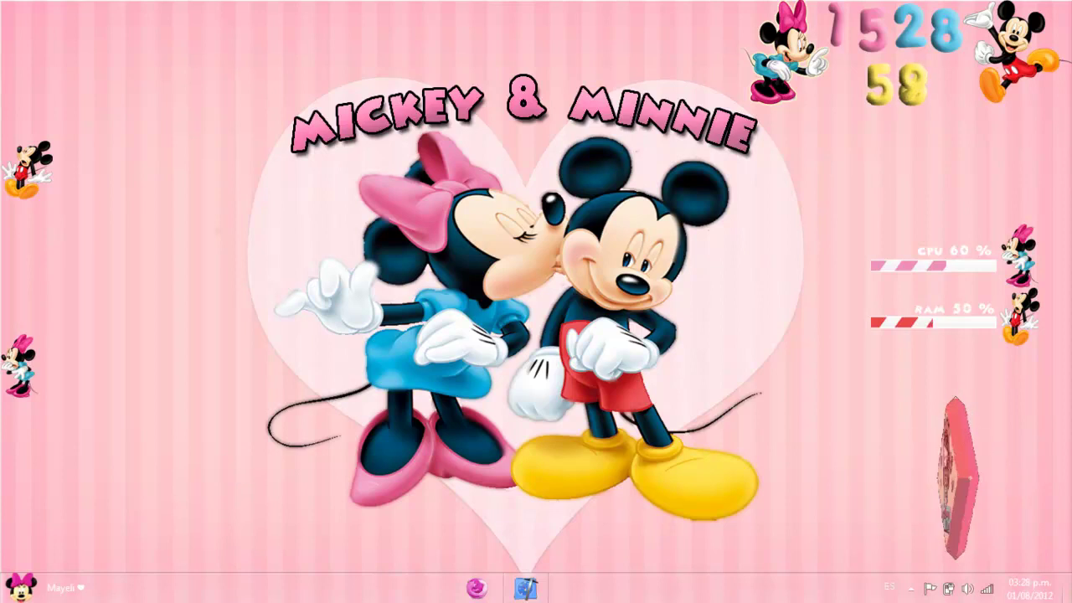
{"action": "left_click", "coordinate": [525, 588]}
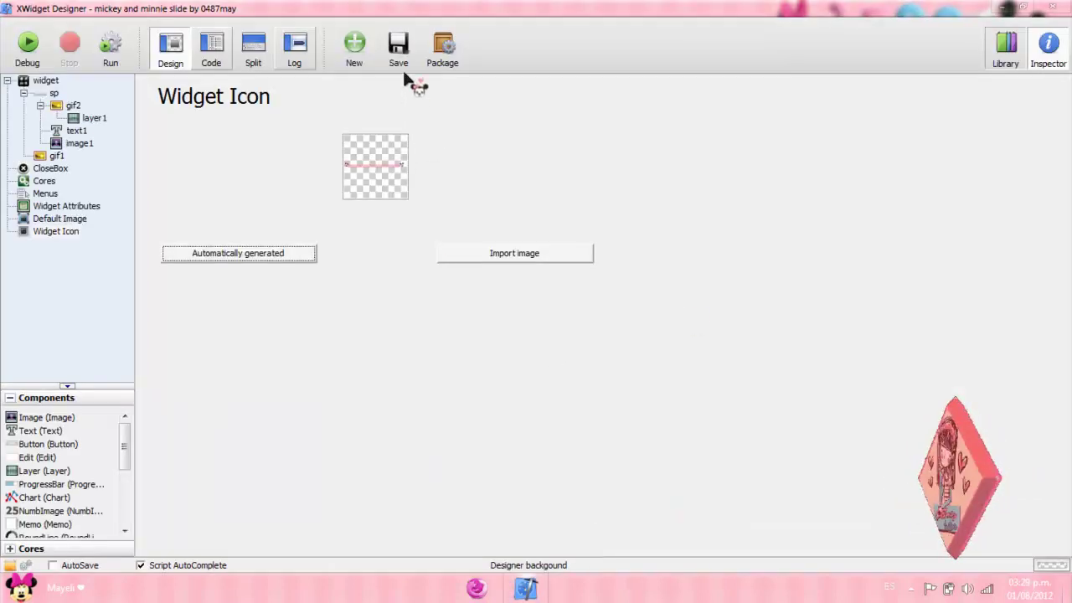
{"action": "left_click", "coordinate": [1053, 7]}
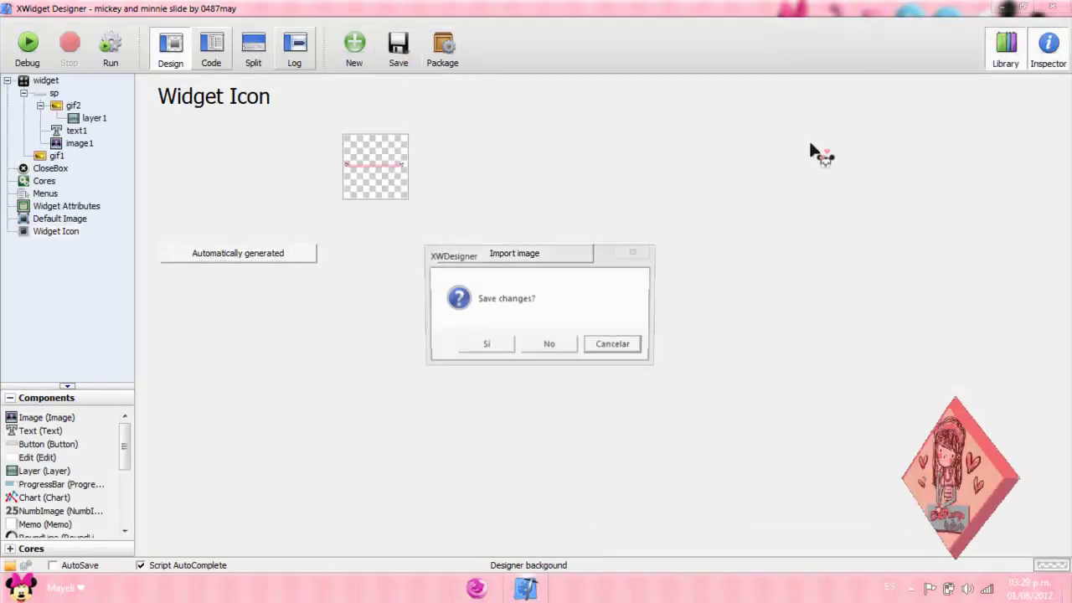
{"action": "left_click", "coordinate": [507, 345]}
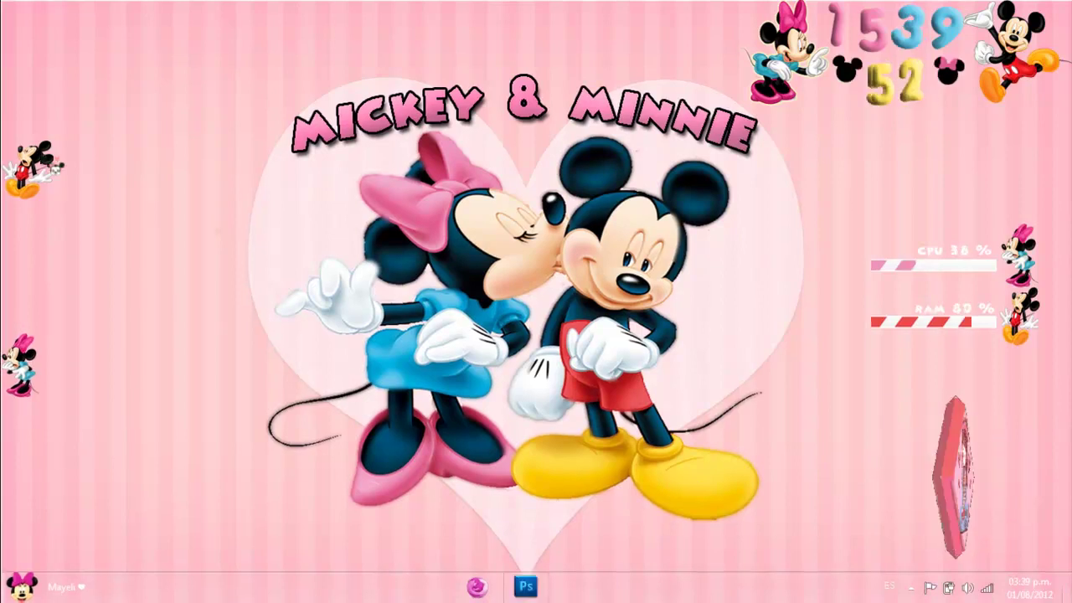
{"action": "mouse_move", "coordinate": [55, 167]}
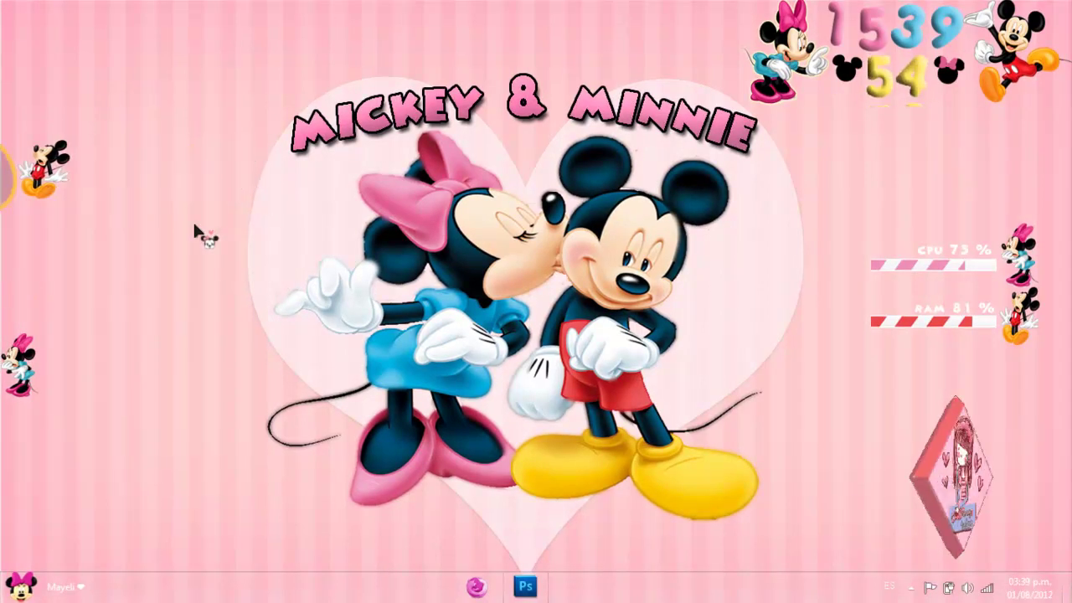
{"action": "mouse_move", "coordinate": [21, 366]}
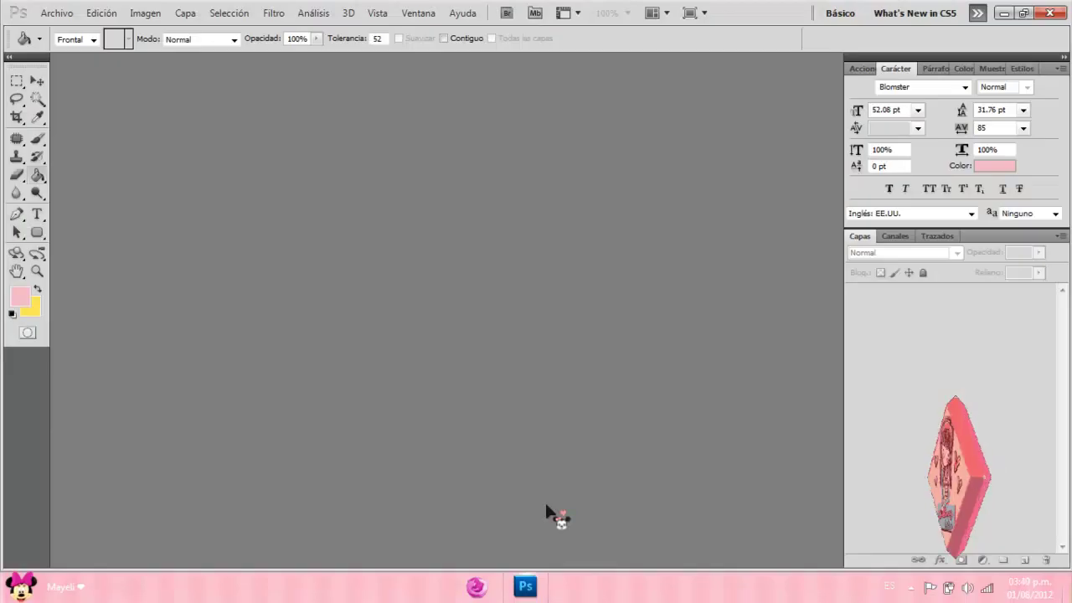
In Photoshop, open the file psd boton by 0487may.psd from the botones folder
{"action": "left_click", "coordinate": [56, 12]}
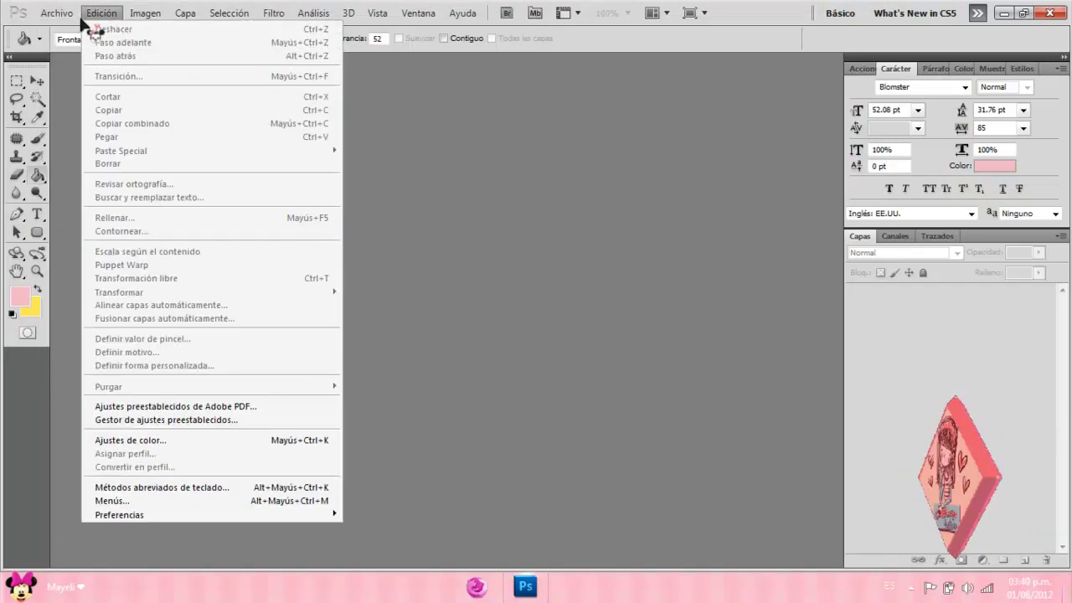
{"action": "mouse_move", "coordinate": [56, 13]}
{"action": "left_click", "coordinate": [75, 46]}
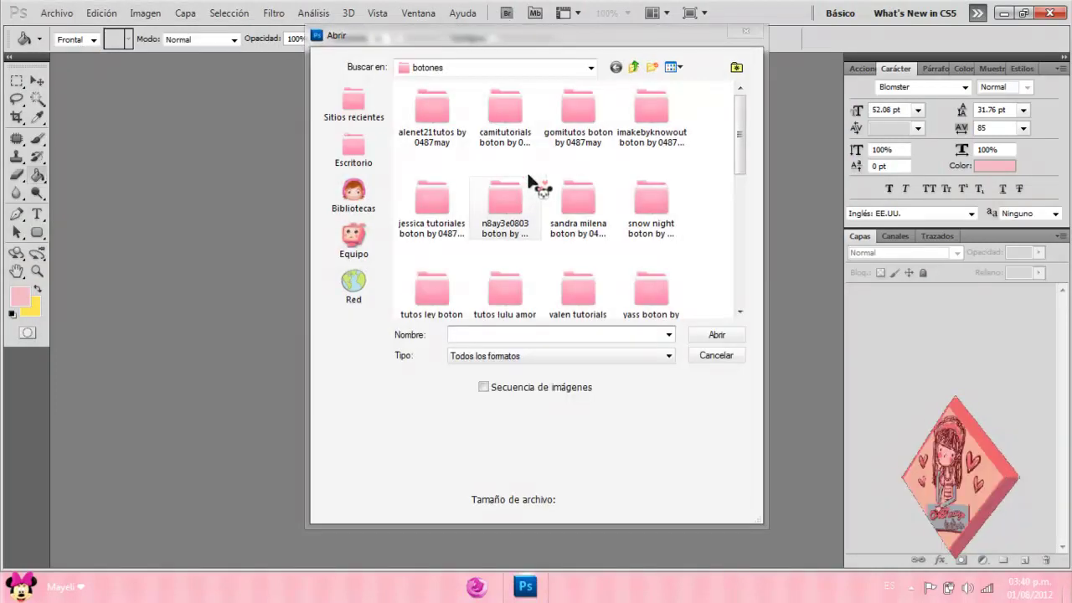
{"action": "left_click_drag", "start_coordinate": [736, 139], "coordinate": [743, 226]}
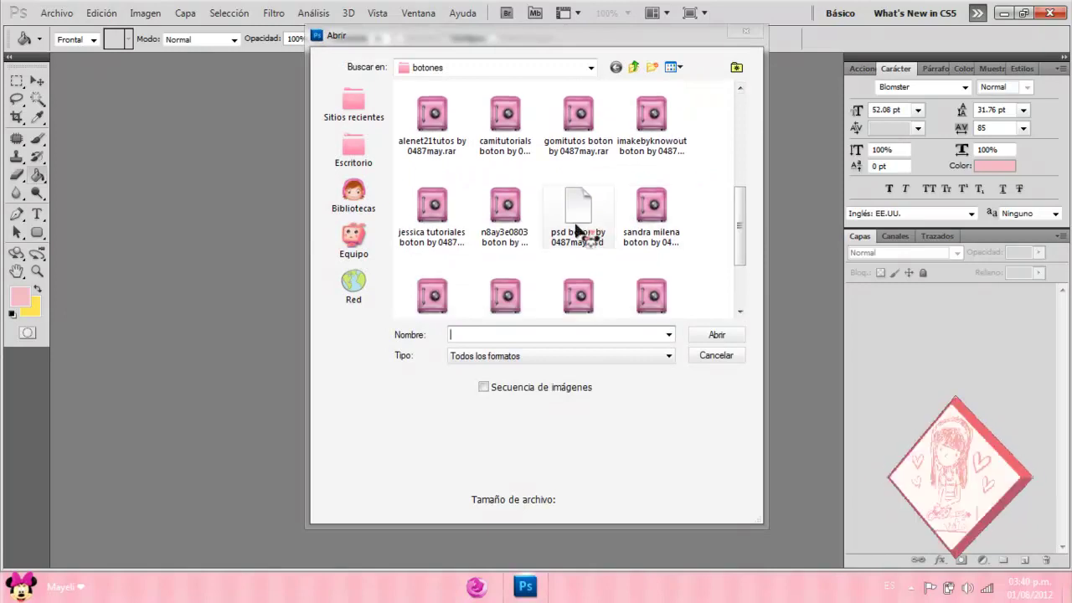
{"action": "left_click", "coordinate": [577, 228]}
{"action": "left_click", "coordinate": [722, 337]}
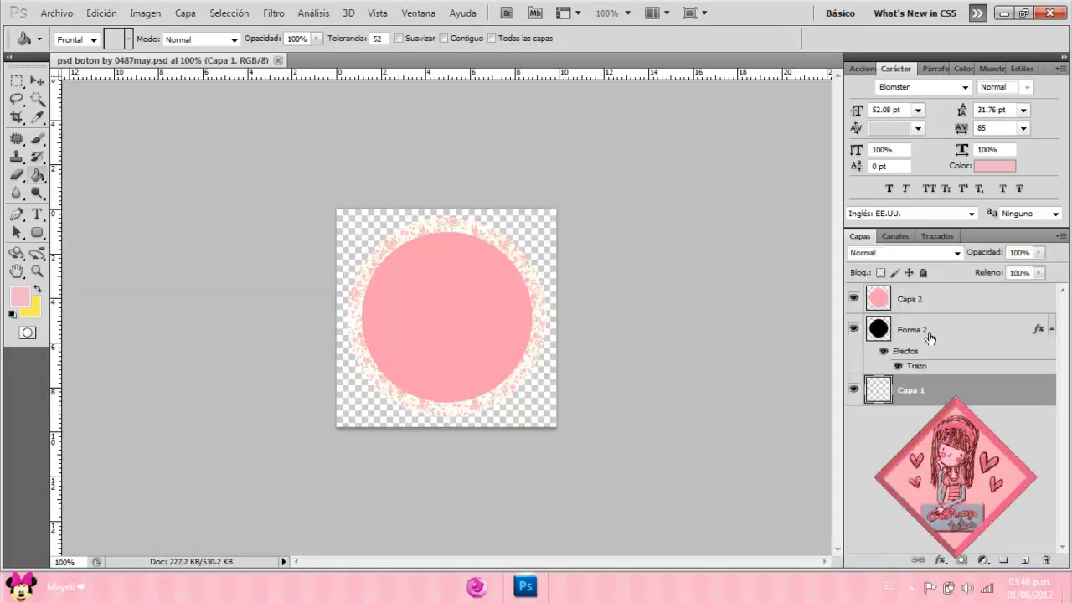
Set the foreground colour to f2a8f3 and fill the central circle on layer Capa 2 with it
{"action": "left_click", "coordinate": [930, 333]}
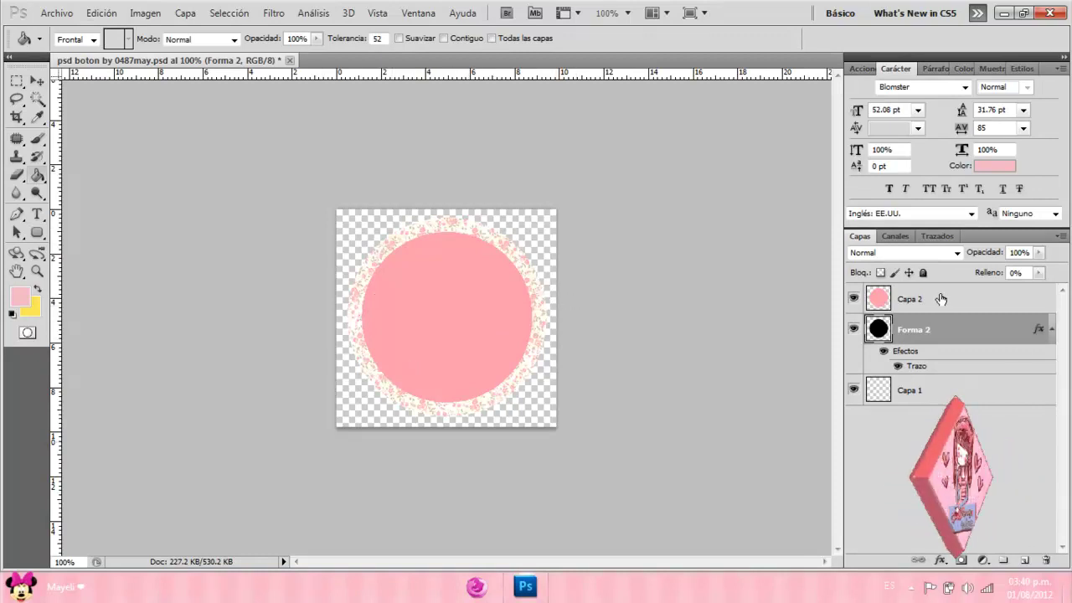
{"action": "left_click", "coordinate": [912, 302]}
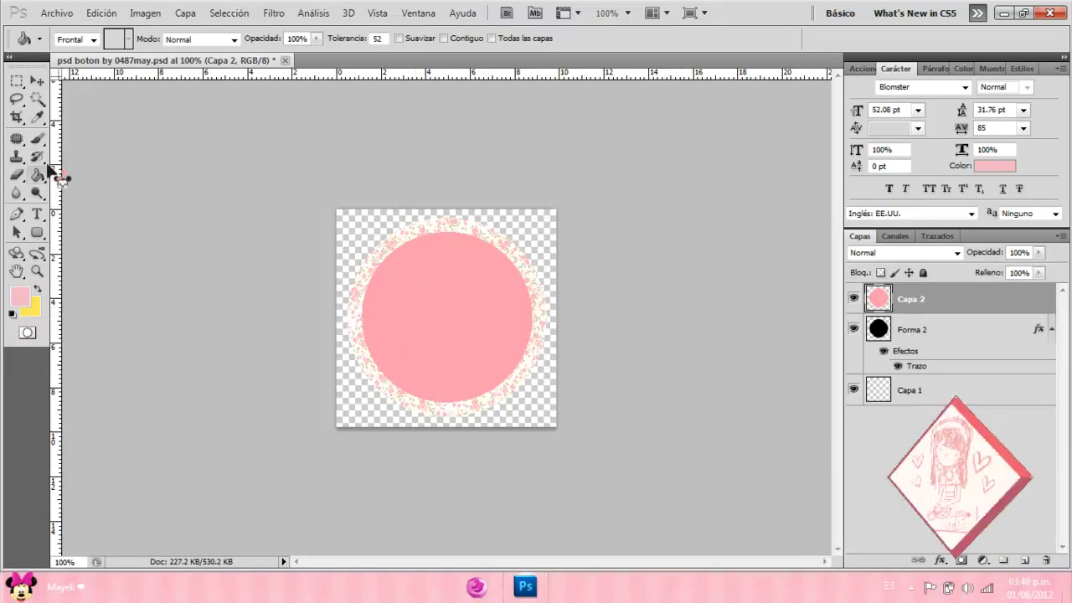
{"action": "left_click", "coordinate": [20, 297]}
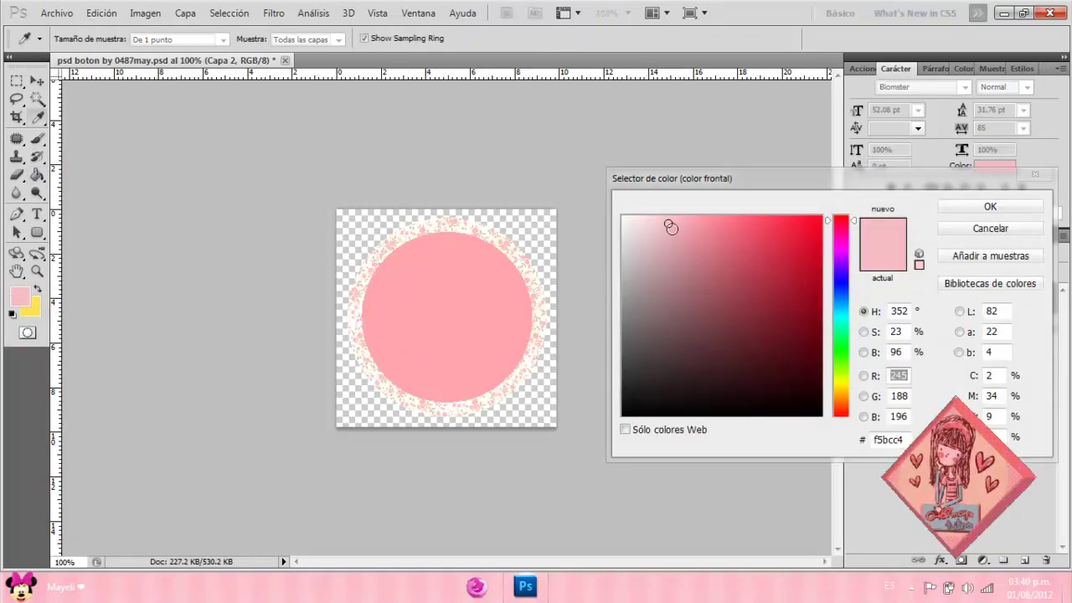
{"action": "left_click", "coordinate": [658, 217]}
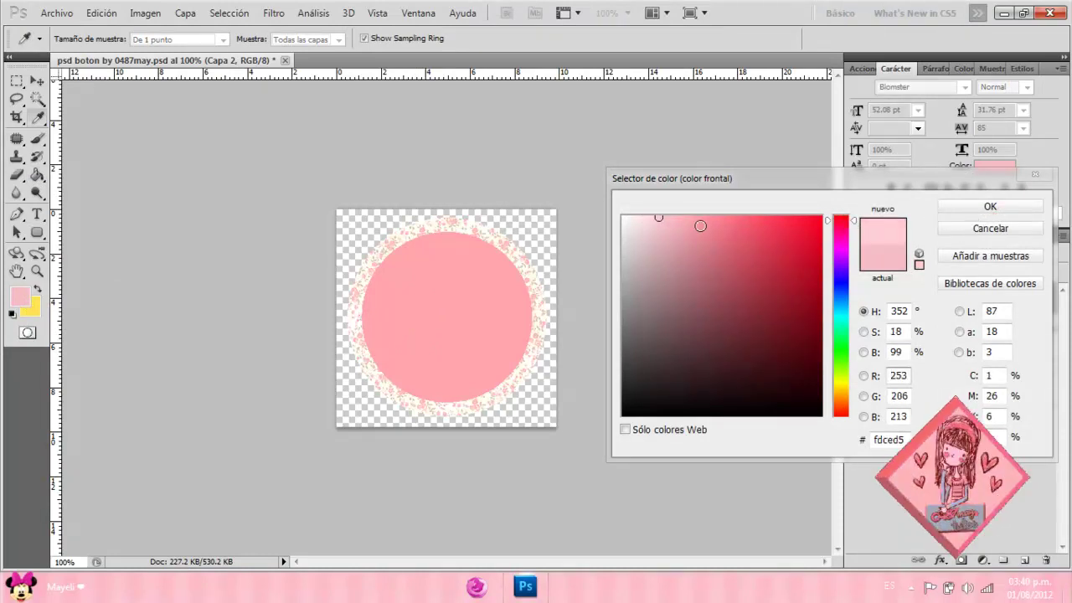
{"action": "left_click", "coordinate": [850, 250]}
{"action": "left_click", "coordinate": [680, 226]}
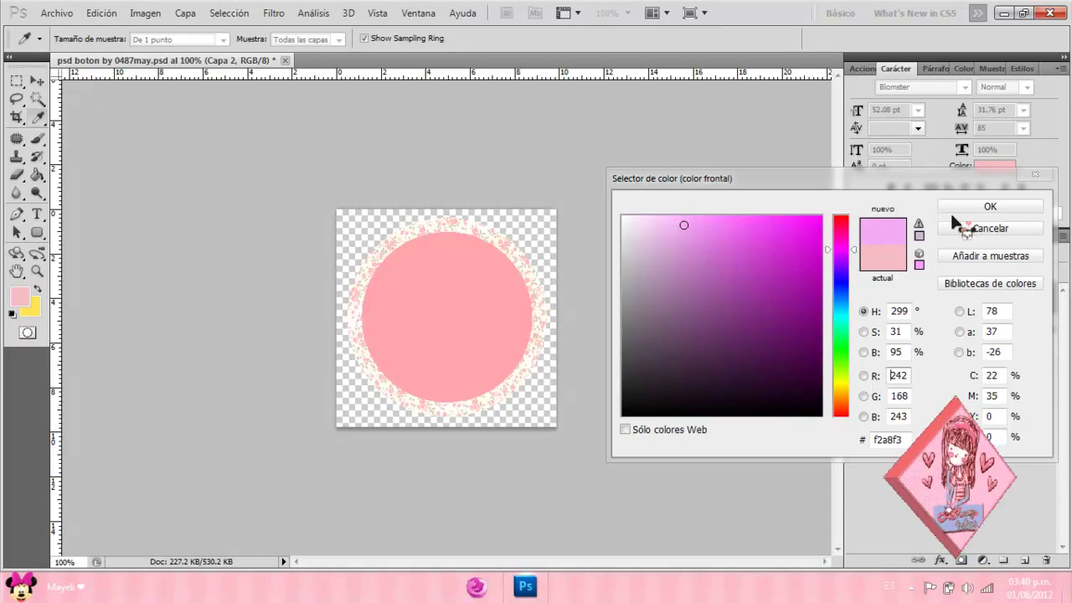
{"action": "left_click", "coordinate": [965, 208]}
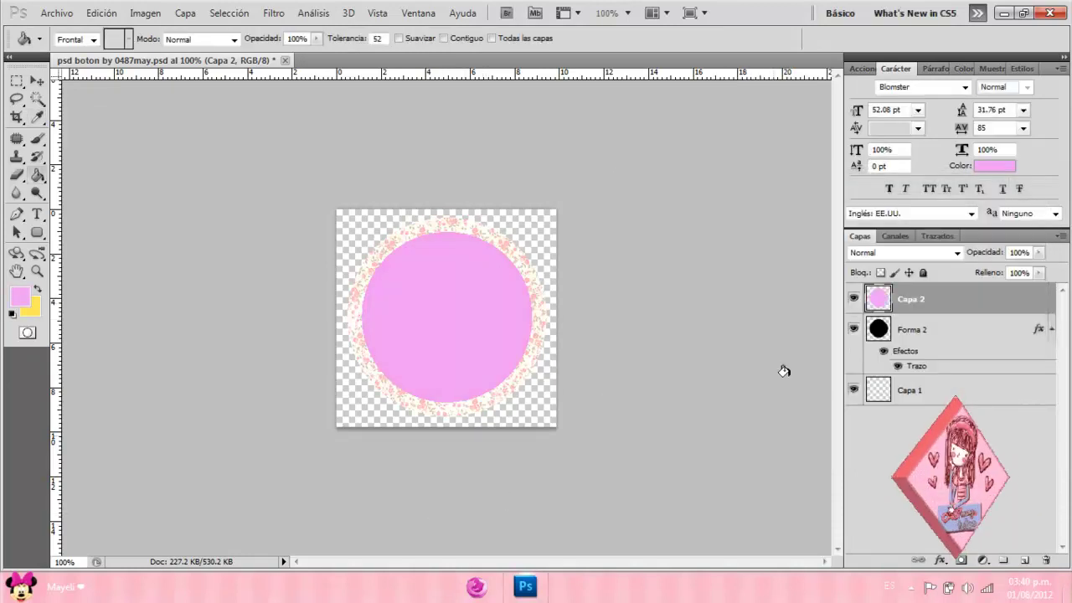
{"action": "left_click", "coordinate": [480, 311]}
Change the stroke pattern of layer Forma 2 to the lilac one with white dots and apply the layer style
{"action": "left_click", "coordinate": [896, 328]}
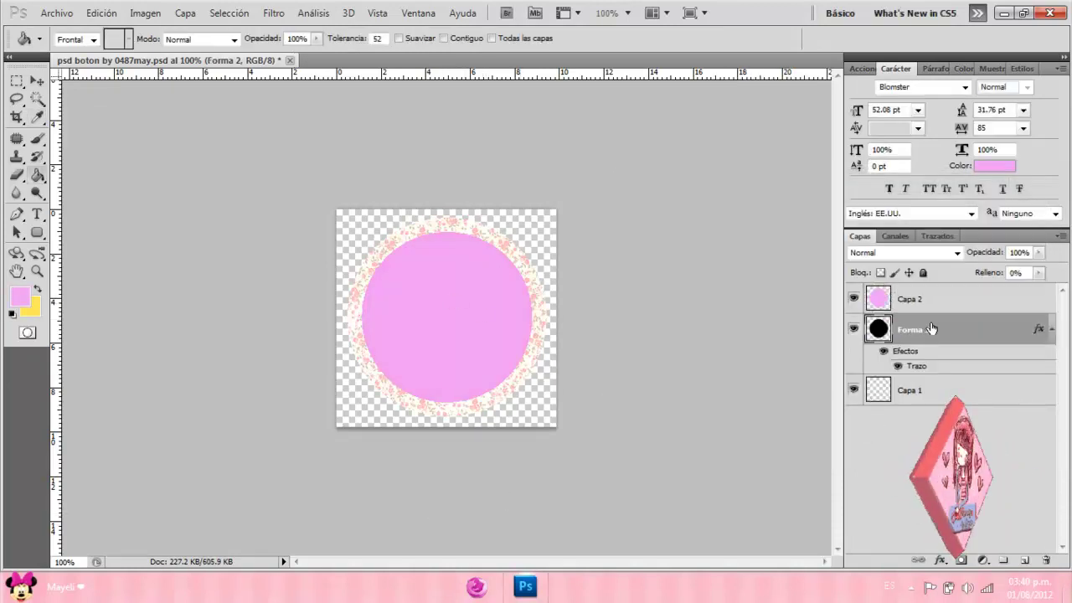
{"action": "right_click", "coordinate": [929, 329]}
{"action": "left_click", "coordinate": [829, 219]}
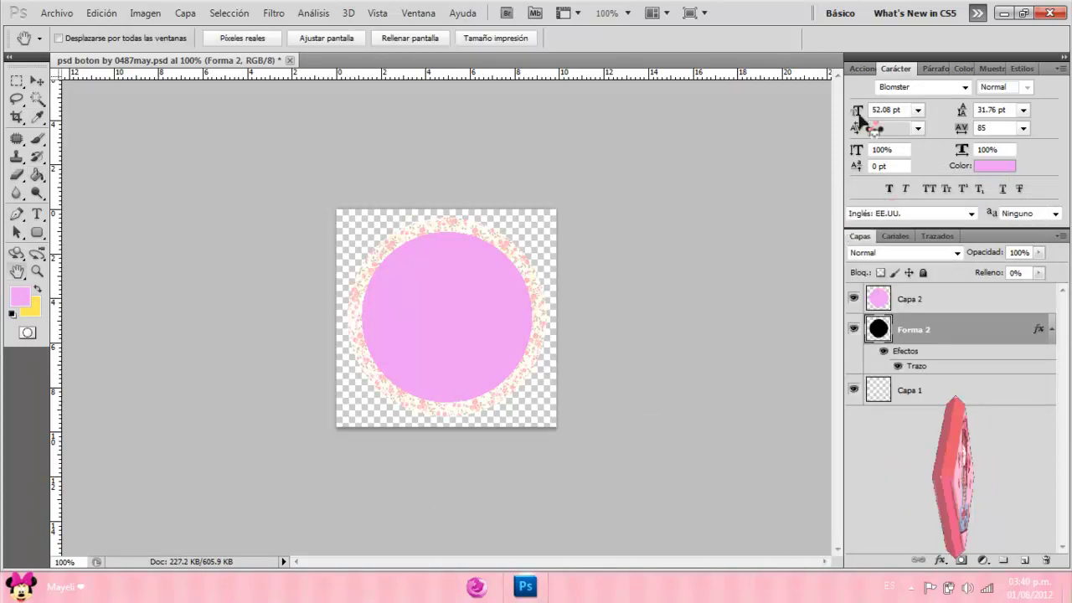
{"action": "left_click", "coordinate": [609, 477]}
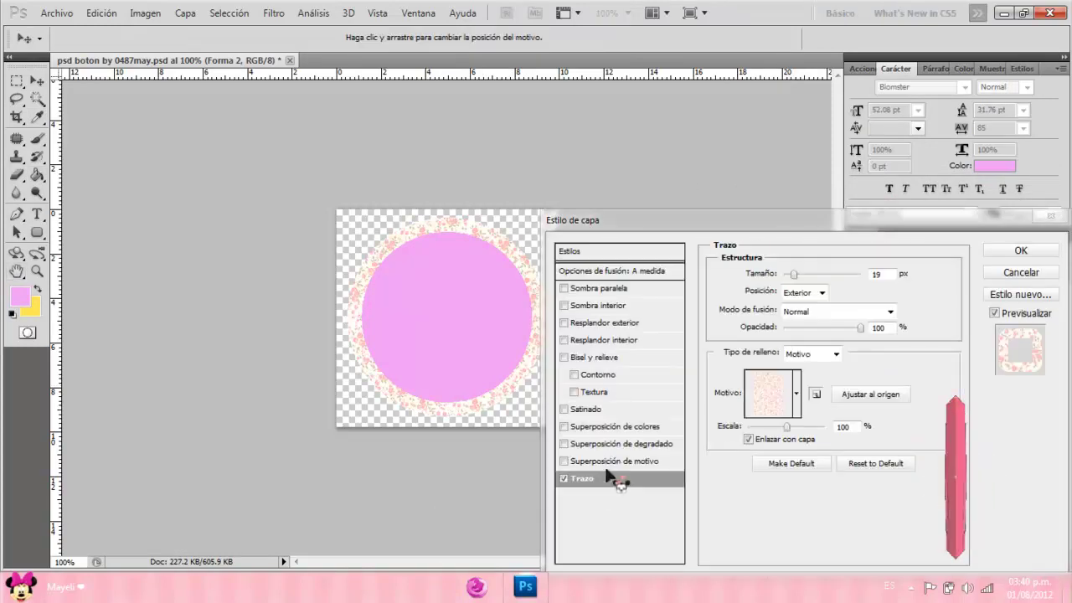
{"action": "left_click", "coordinate": [796, 394]}
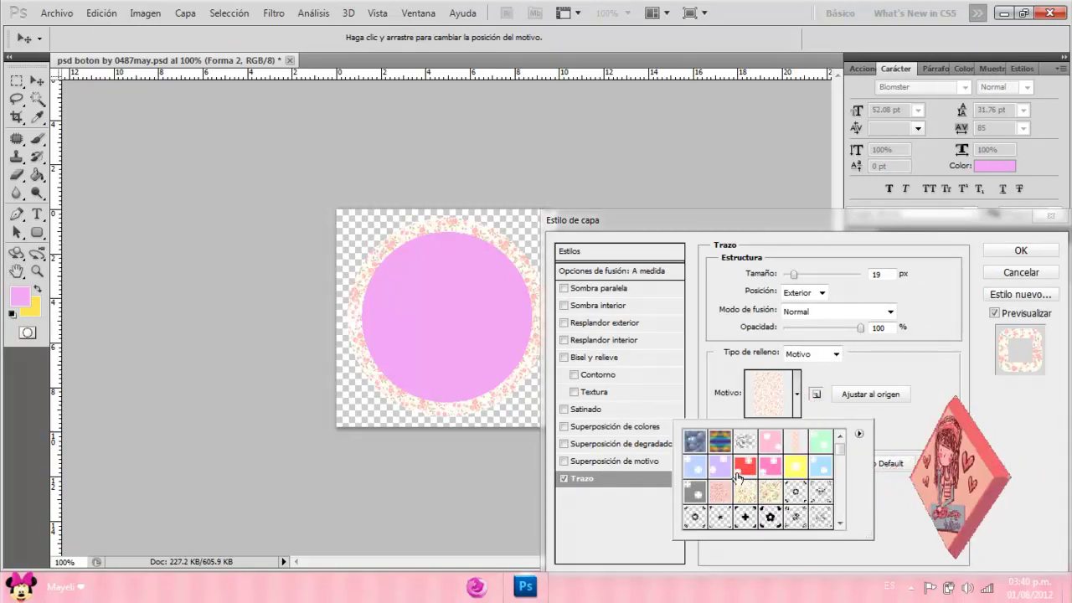
{"action": "left_click", "coordinate": [720, 467]}
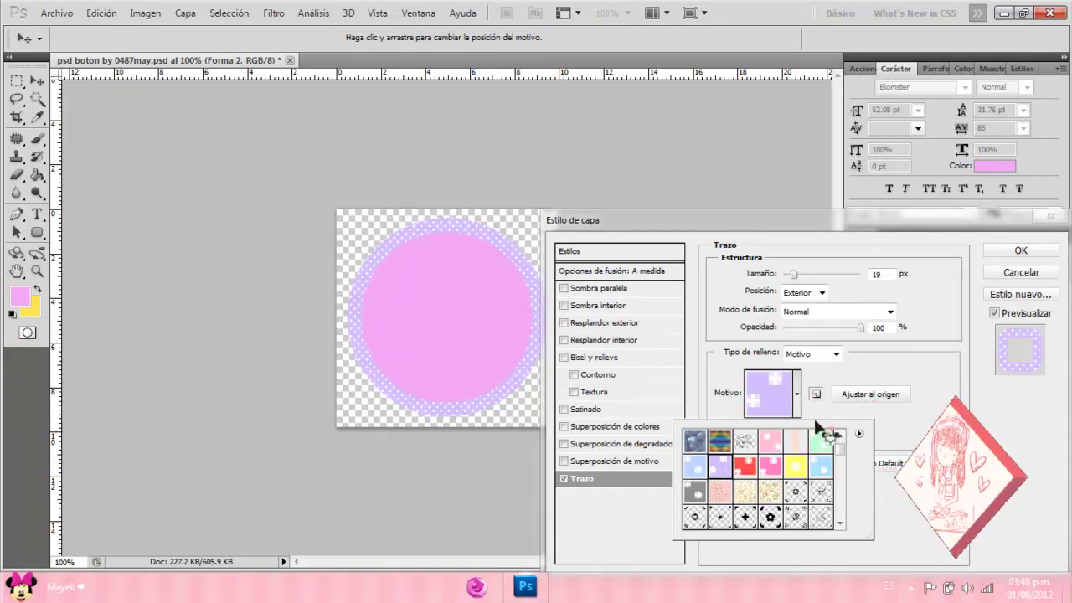
{"action": "left_click", "coordinate": [800, 400]}
{"action": "left_click", "coordinate": [835, 354]}
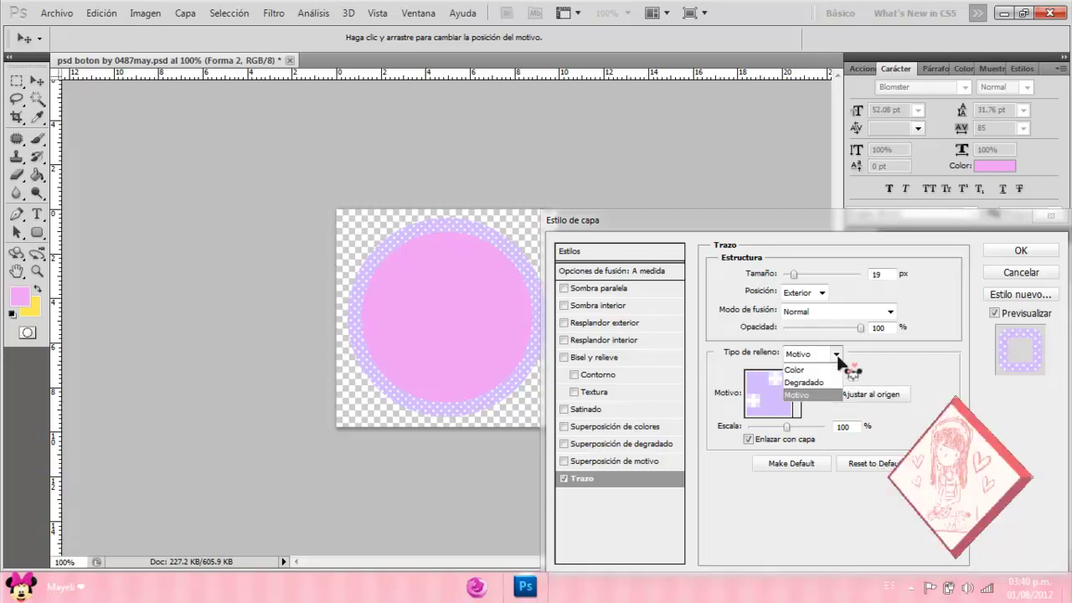
{"action": "left_click", "coordinate": [840, 353]}
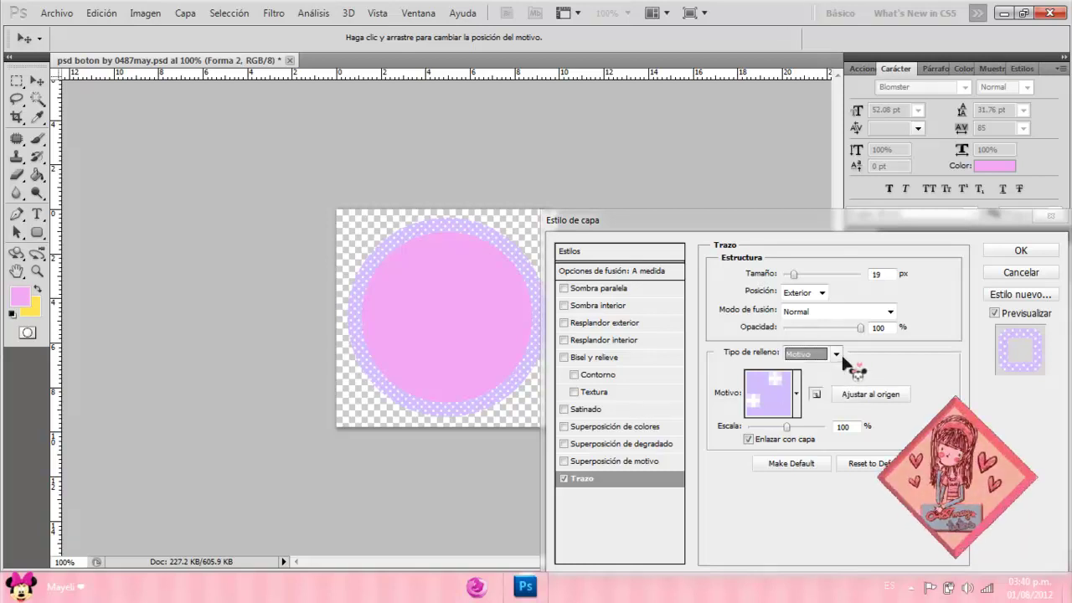
{"action": "left_click", "coordinate": [1023, 251]}
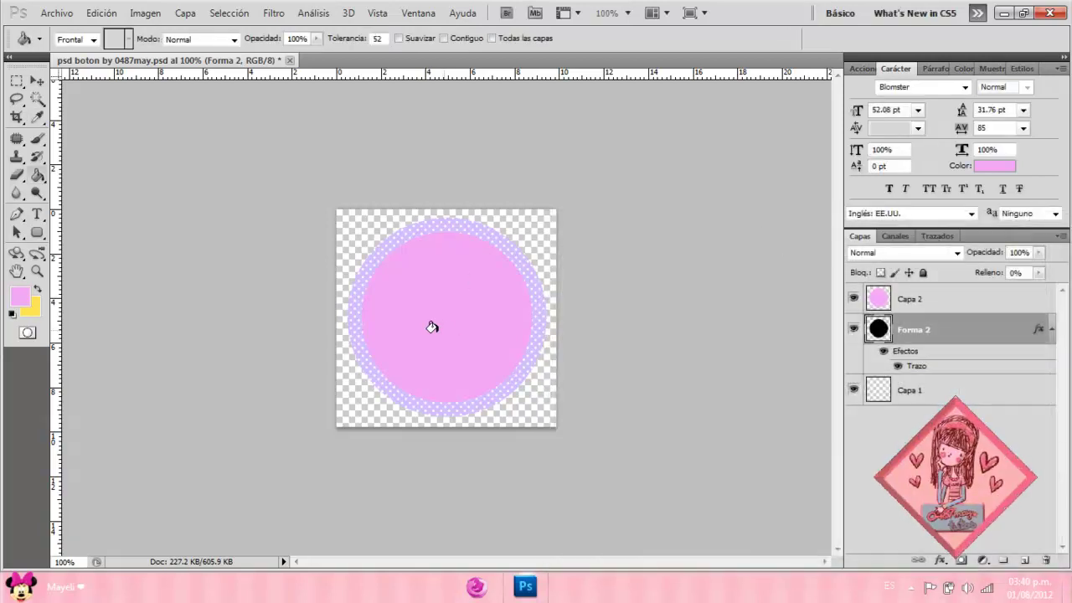
Place the image oopp.png from the pictures library directly above layer Capa 2
{"action": "left_click", "coordinate": [923, 297]}
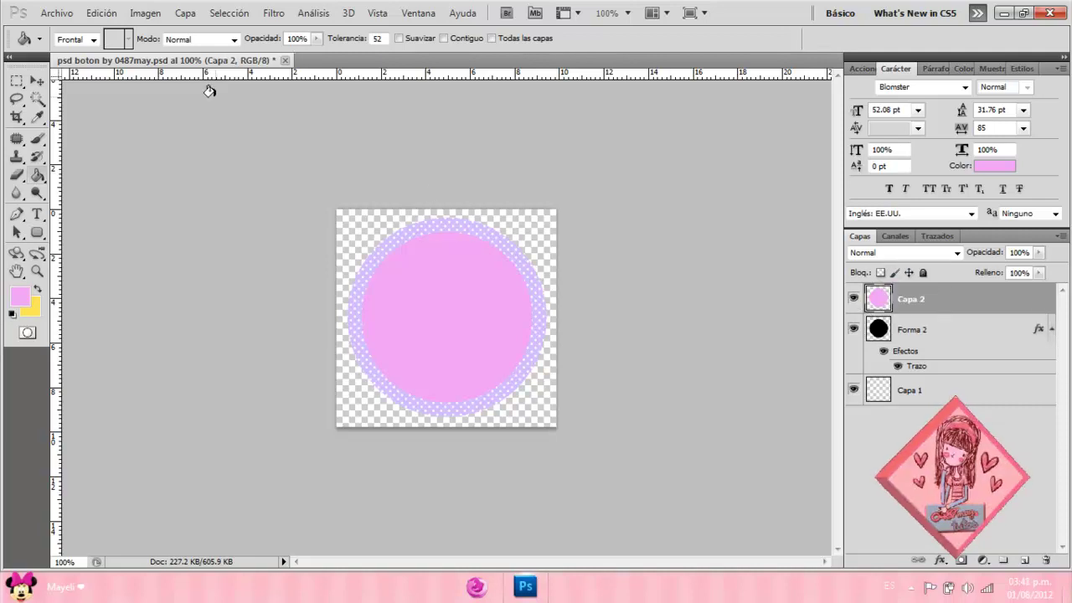
{"action": "left_click", "coordinate": [57, 12]}
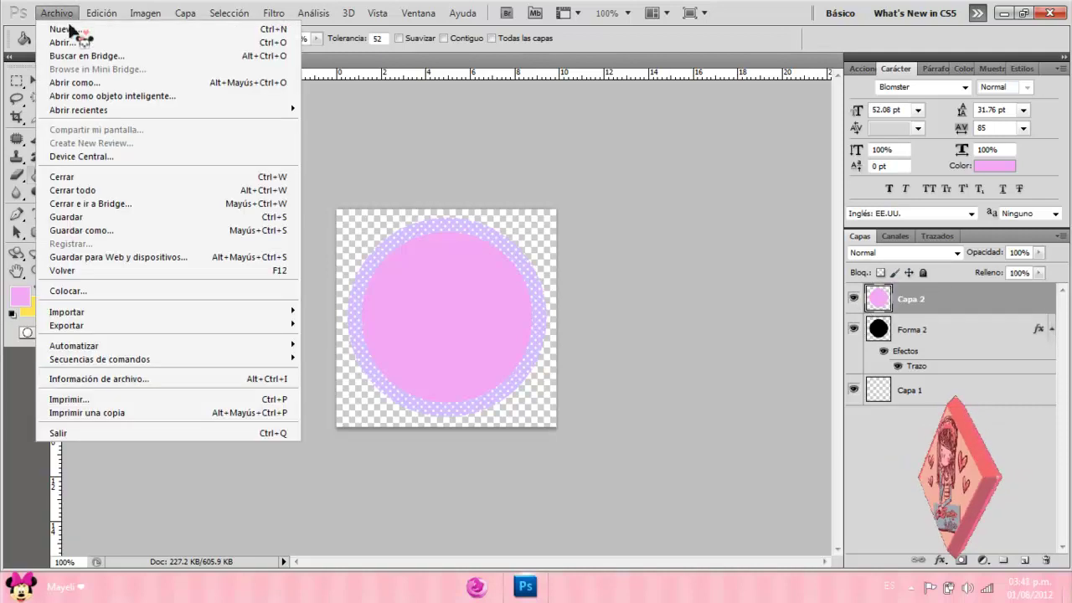
{"action": "left_click", "coordinate": [110, 290]}
{"action": "left_click", "coordinate": [350, 144]}
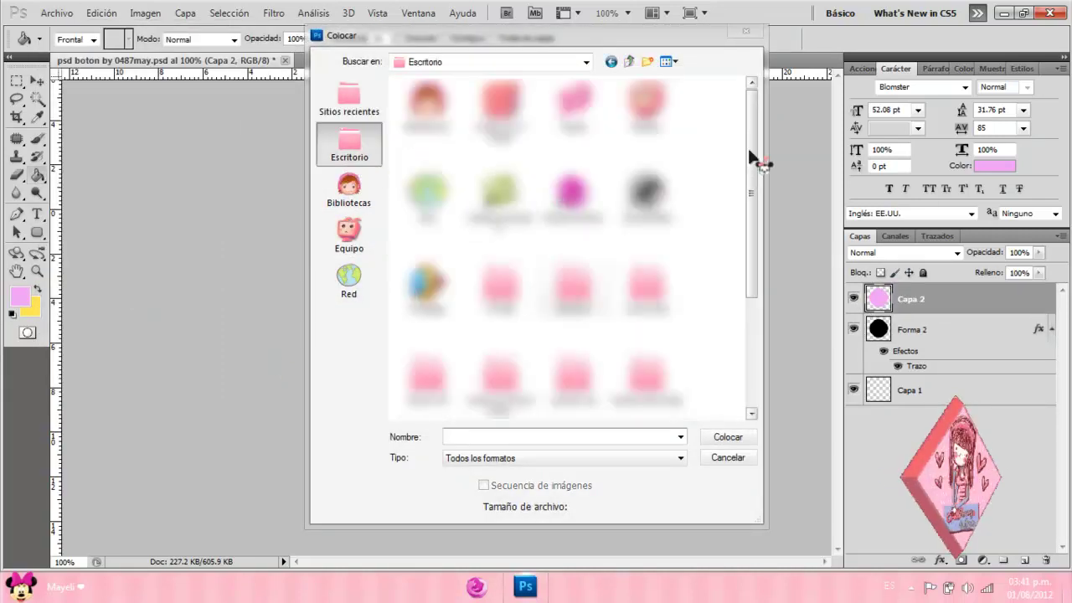
{"action": "scroll", "coordinate": [762, 161], "scroll_direction": "down", "scroll_amount": 1}
{"action": "scroll", "coordinate": [761, 215], "scroll_direction": "up", "scroll_amount": 1}
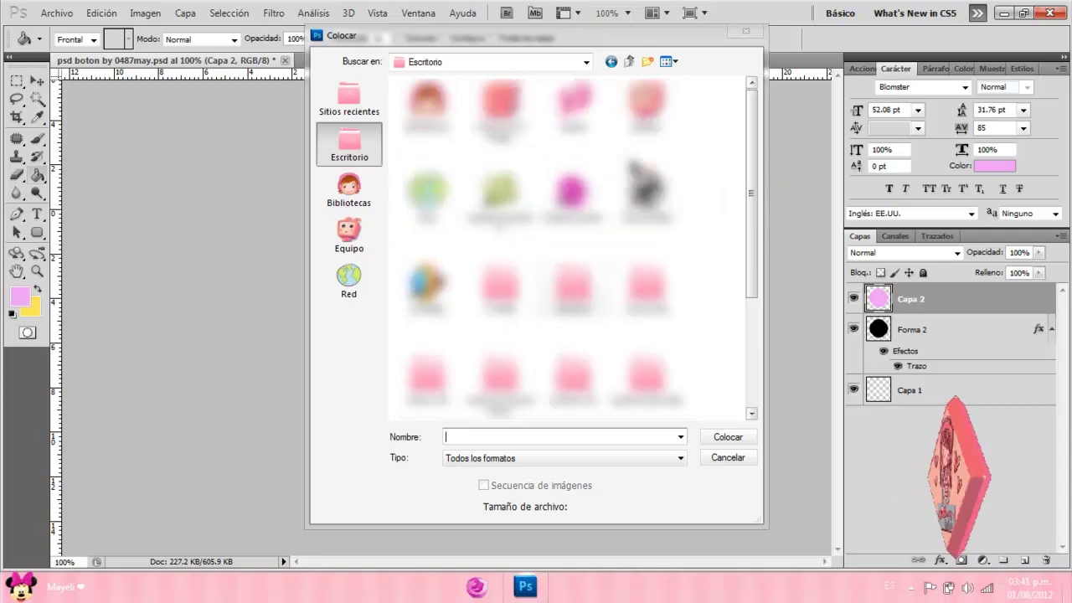
{"action": "left_click", "coordinate": [351, 190]}
{"action": "double_click", "coordinate": [620, 109]}
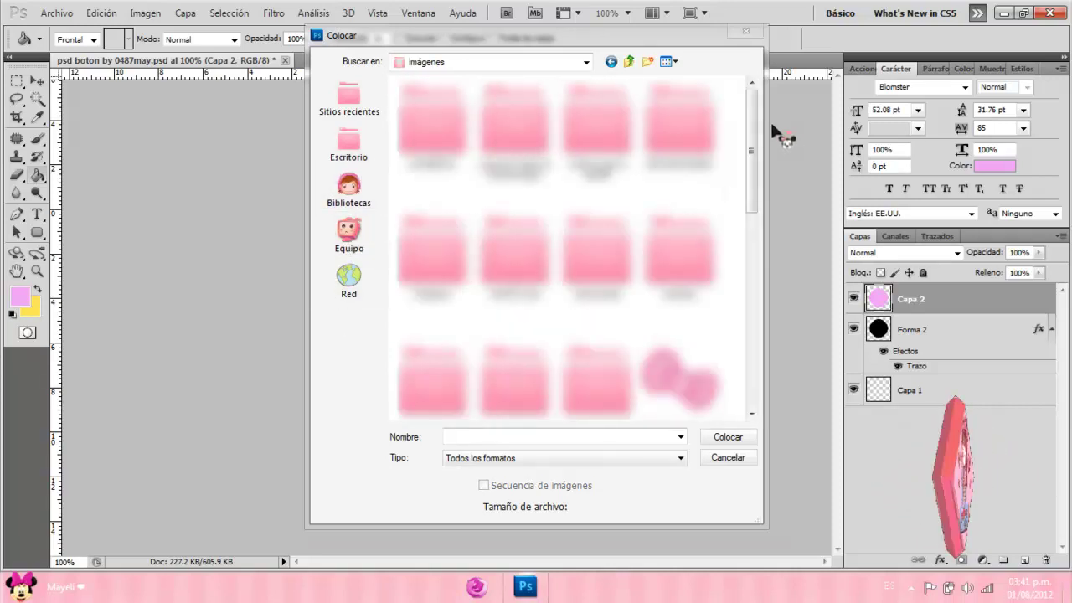
{"action": "left_click_drag", "start_coordinate": [753, 124], "coordinate": [740, 220]}
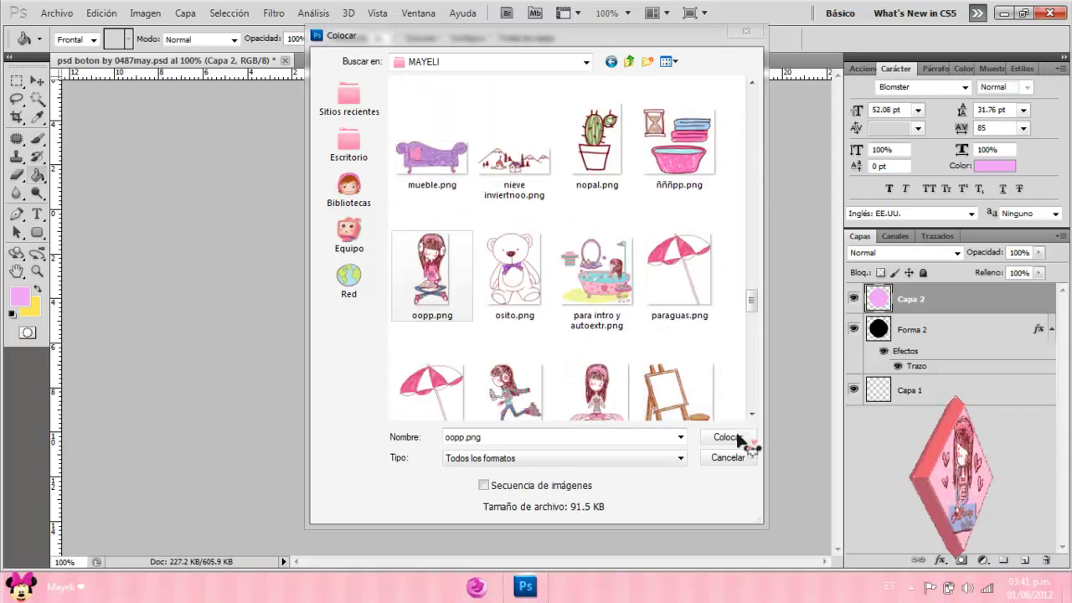
{"action": "left_click", "coordinate": [727, 437]}
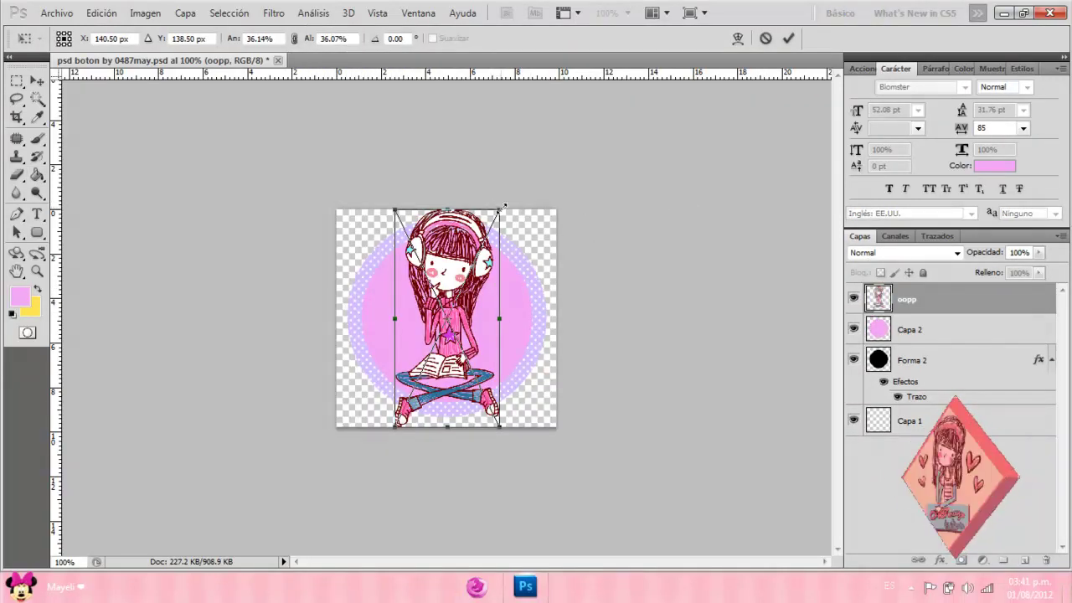
Scale the placed girl image to about 28.5% width and 29.6% height and centre it on the pink circle
{"action": "left_click_drag", "start_coordinate": [504, 205], "coordinate": [484, 236]}
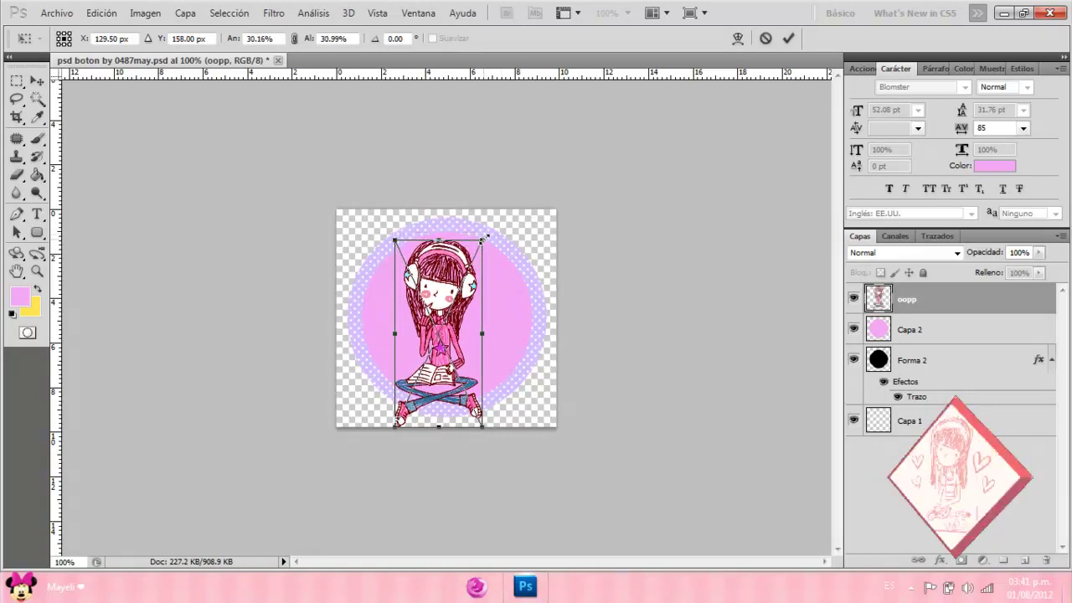
{"action": "left_click_drag", "start_coordinate": [468, 332], "coordinate": [480, 314]}
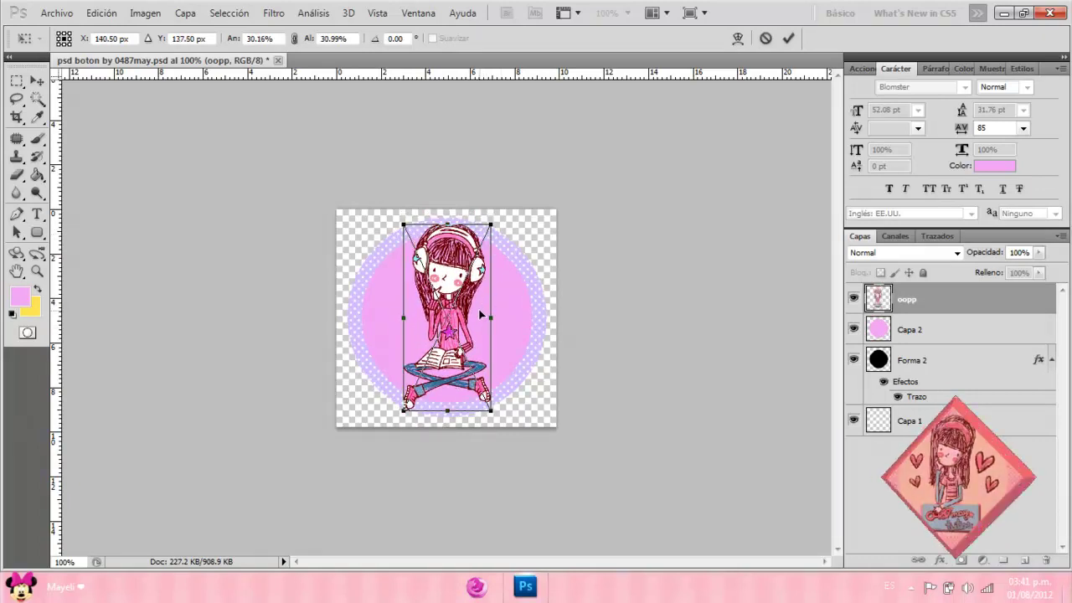
{"action": "left_click_drag", "start_coordinate": [493, 225], "coordinate": [491, 227]}
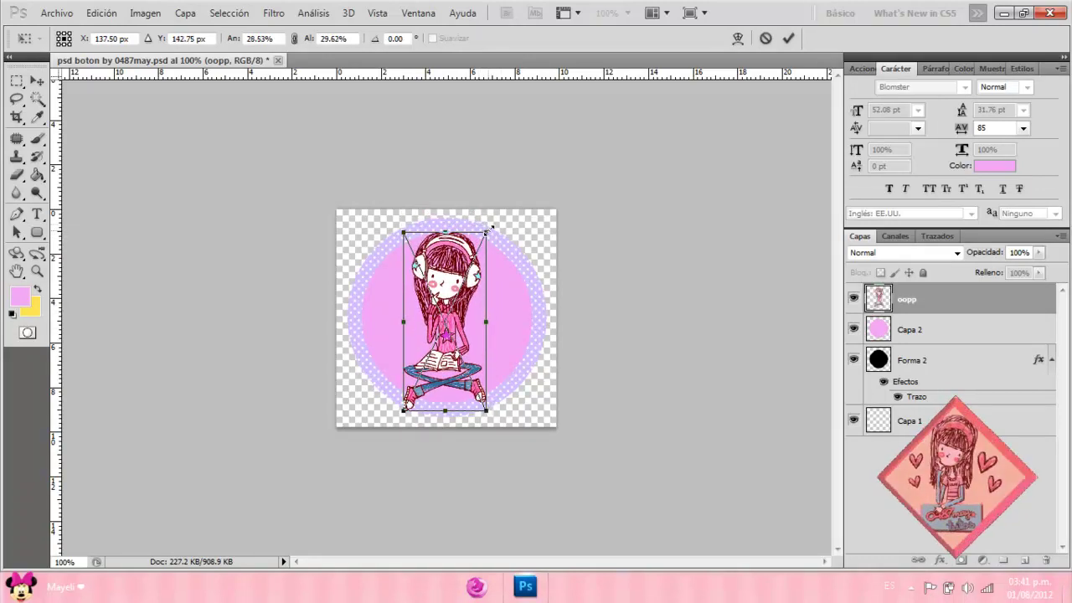
{"action": "left_click_drag", "start_coordinate": [462, 297], "coordinate": [464, 328]}
{"action": "left_click", "coordinate": [789, 38]}
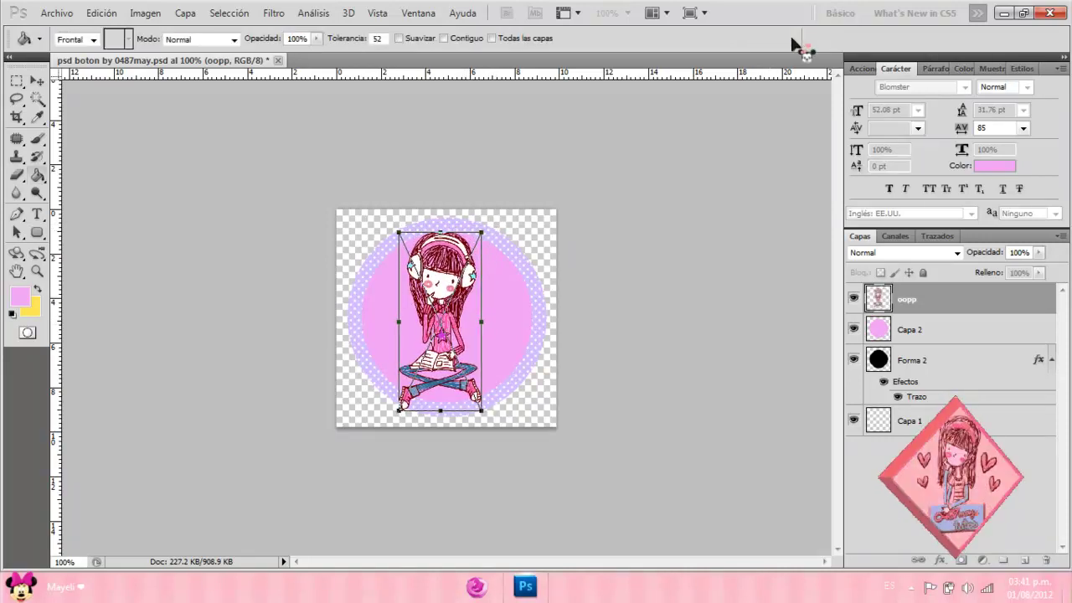
{"action": "left_click", "coordinate": [37, 80]}
{"action": "left_click_drag", "start_coordinate": [448, 329], "coordinate": [456, 324]}
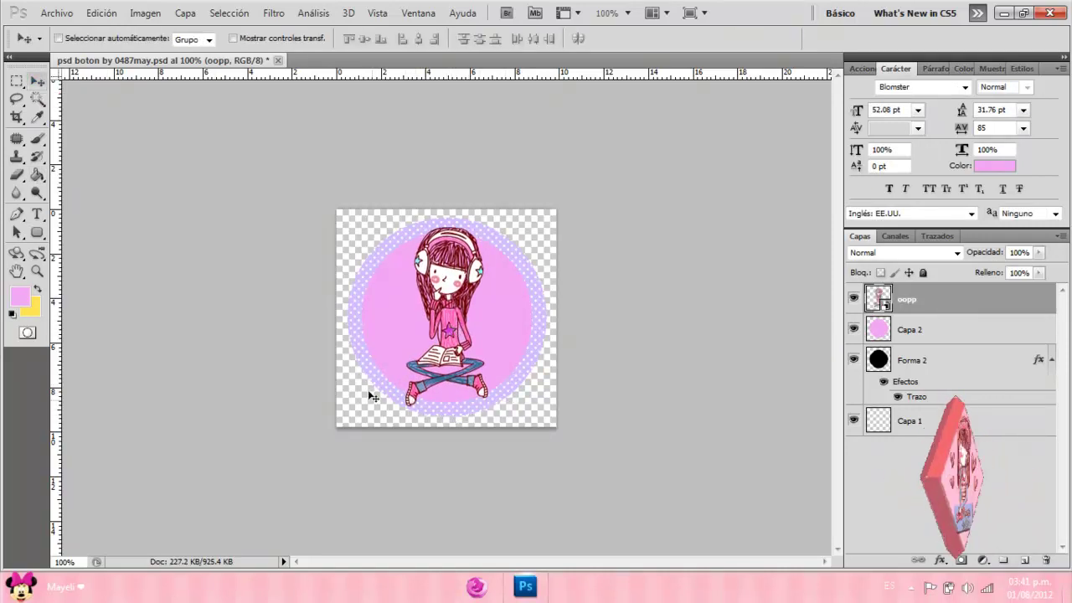
Clip layer oopp to Capa 2 with a clipping mask and reposition the girl slightly inside the circle
{"action": "right_click", "coordinate": [912, 300]}
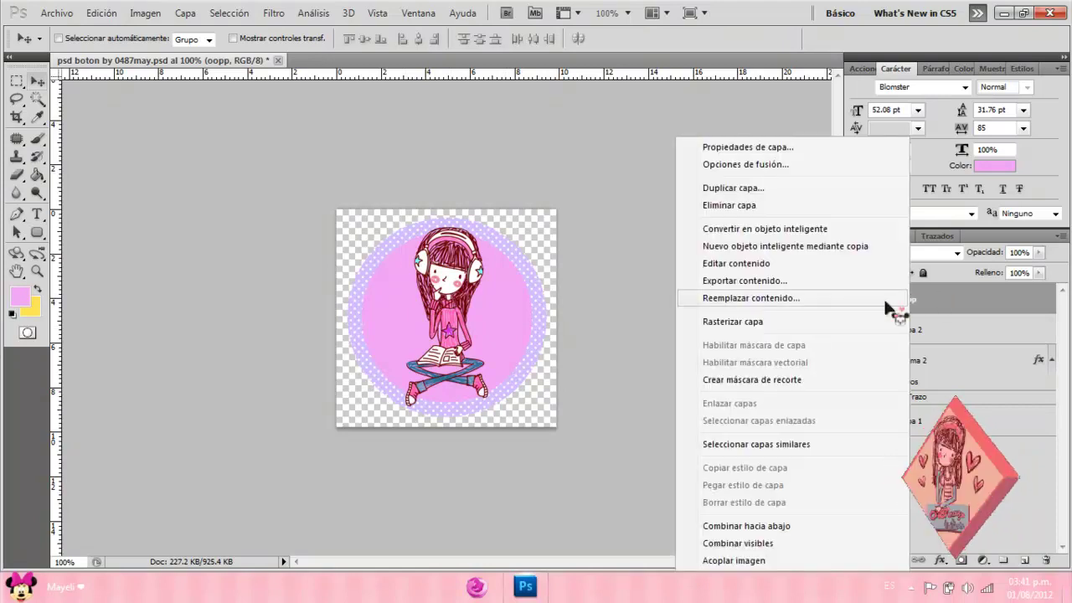
{"action": "left_click", "coordinate": [813, 377]}
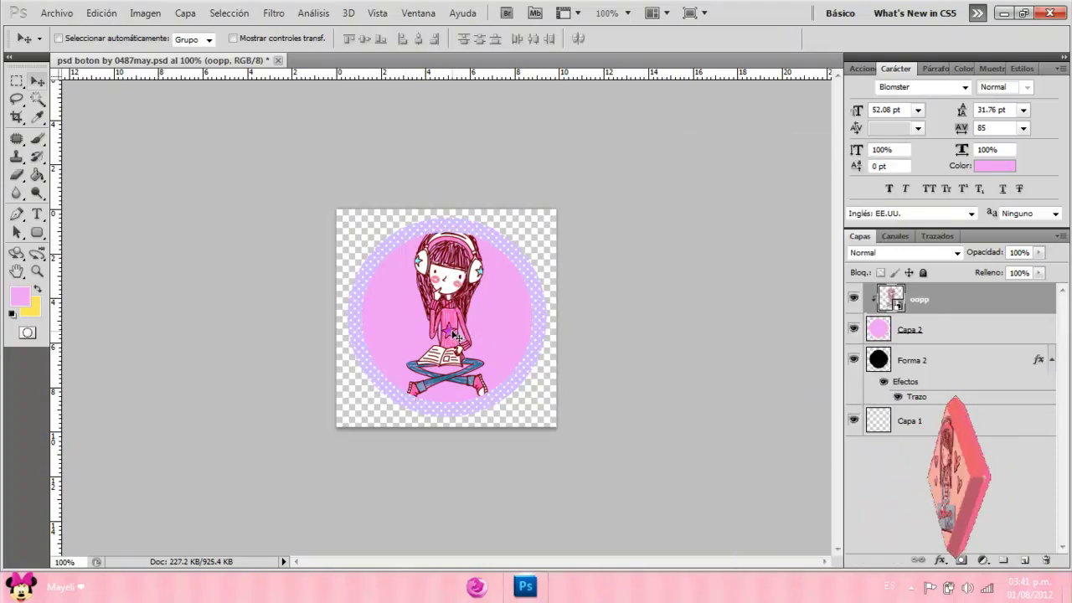
{"action": "left_click_drag", "start_coordinate": [455, 335], "coordinate": [448, 334]}
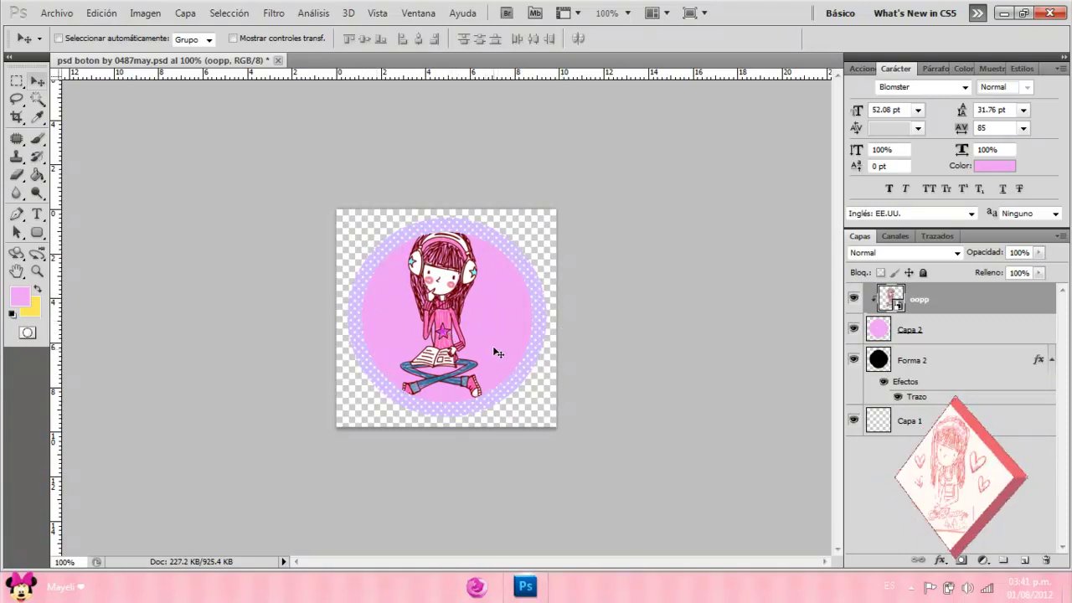
{"action": "left_click_drag", "start_coordinate": [497, 351], "coordinate": [499, 355]}
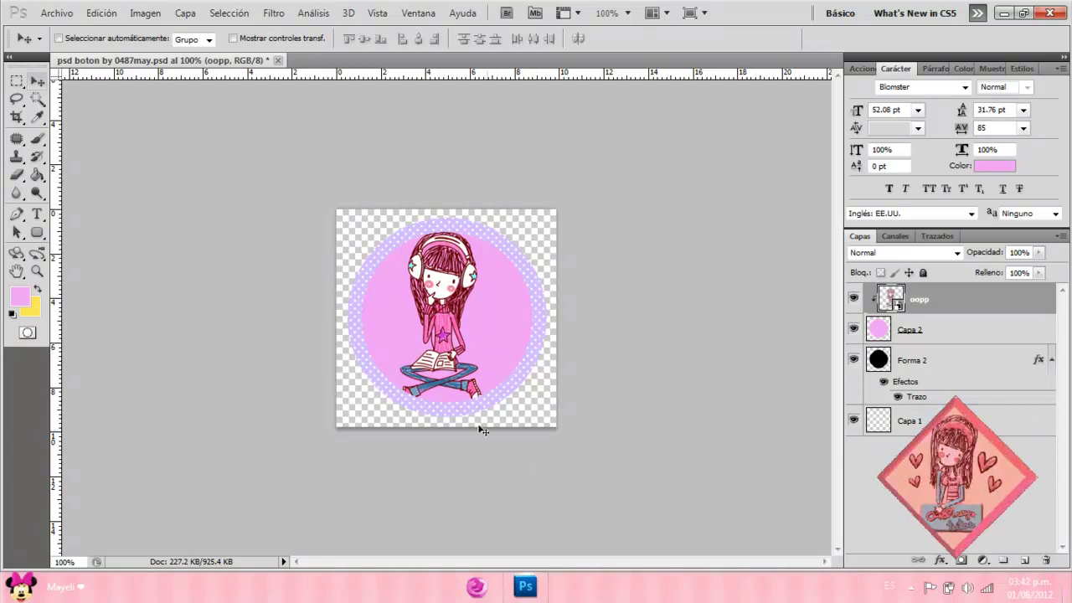
Place the lettering image letras de i canal oficial above layer oopp
{"action": "left_click", "coordinate": [56, 12]}
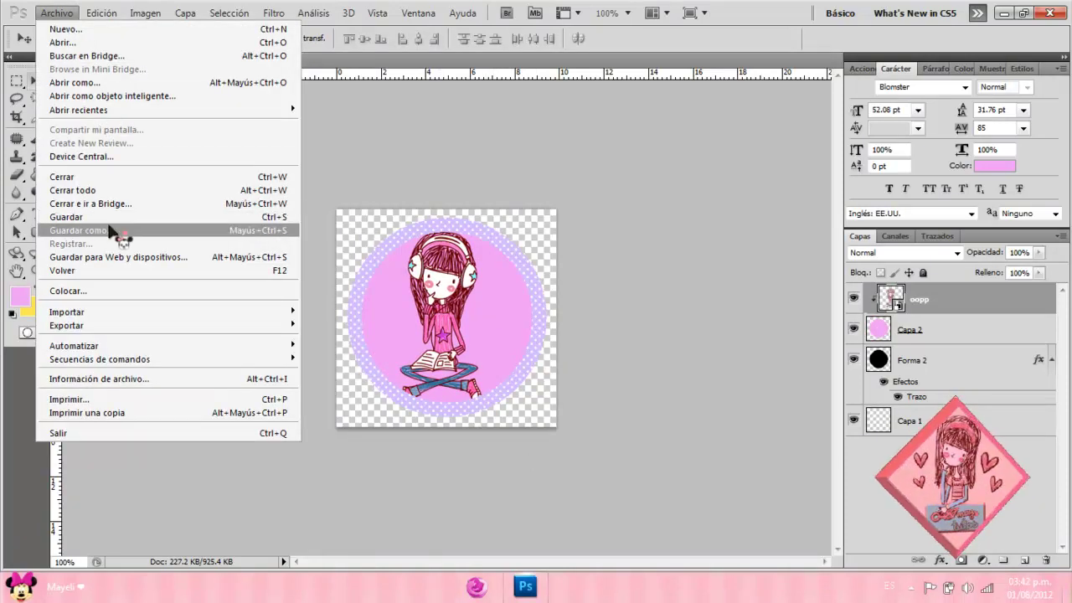
{"action": "left_click", "coordinate": [106, 292]}
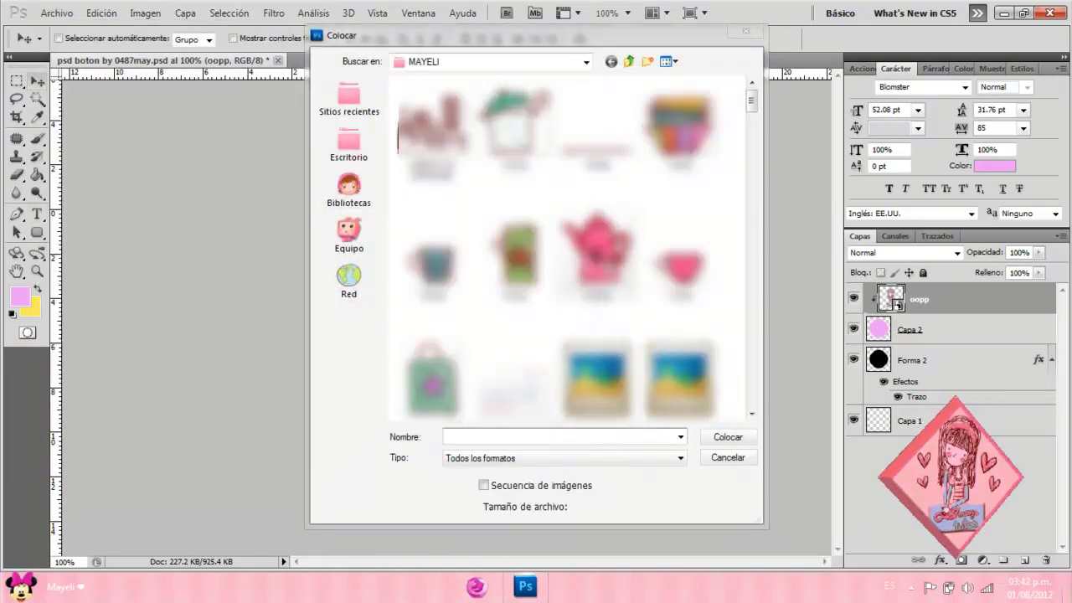
{"action": "scroll", "coordinate": [758, 116], "scroll_direction": "down", "scroll_amount": 3}
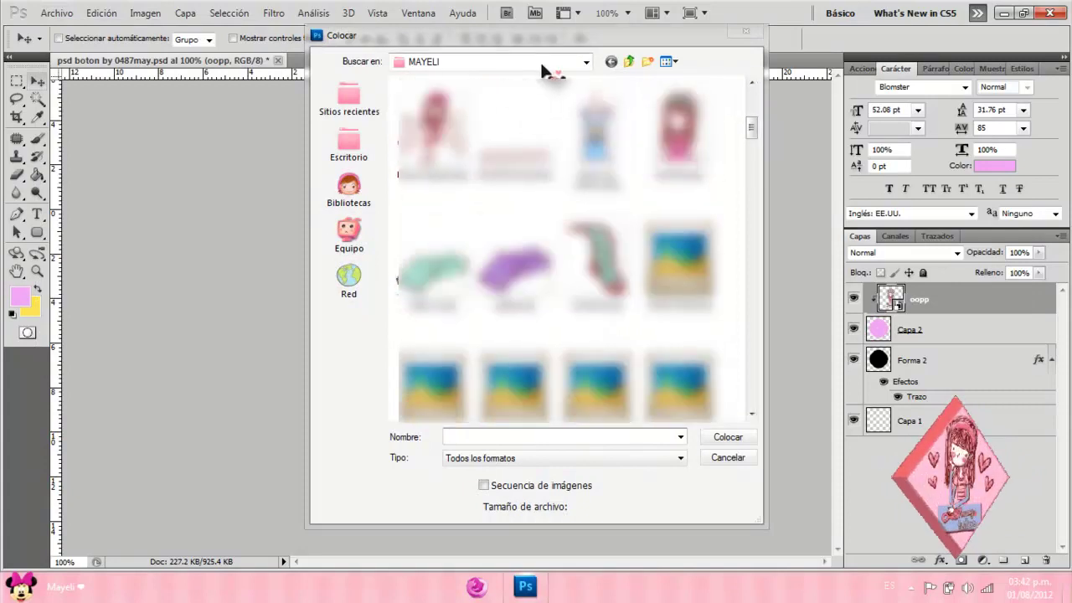
{"action": "left_click", "coordinate": [586, 62]}
{"action": "double_click", "coordinate": [577, 289]}
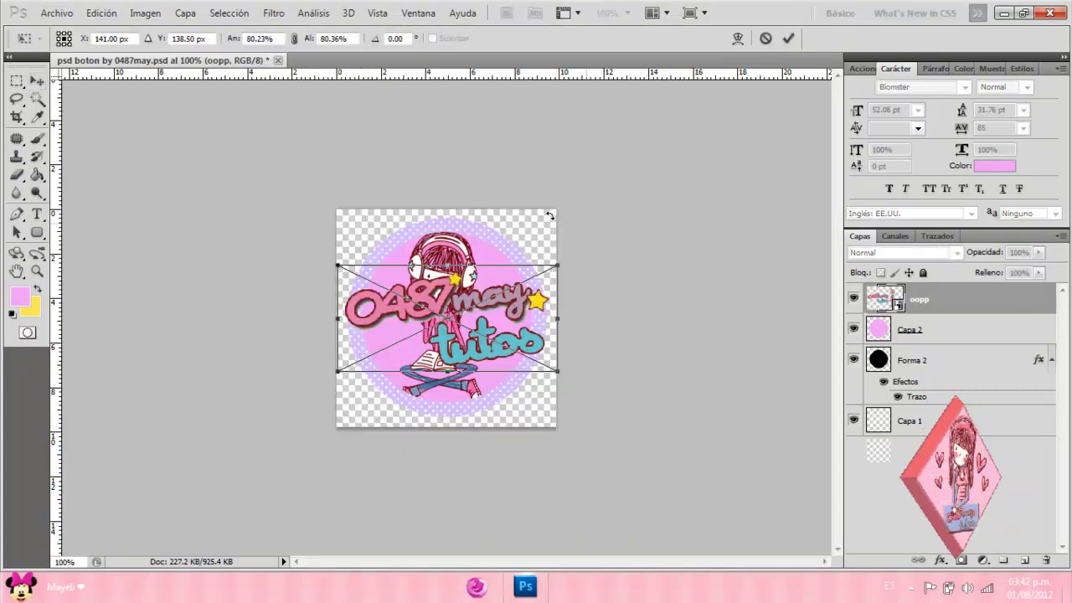
Scale the lettering to about 48.4% width and 50% height and position it over the girl's legs
{"action": "left_click_drag", "start_coordinate": [563, 267], "coordinate": [487, 298]}
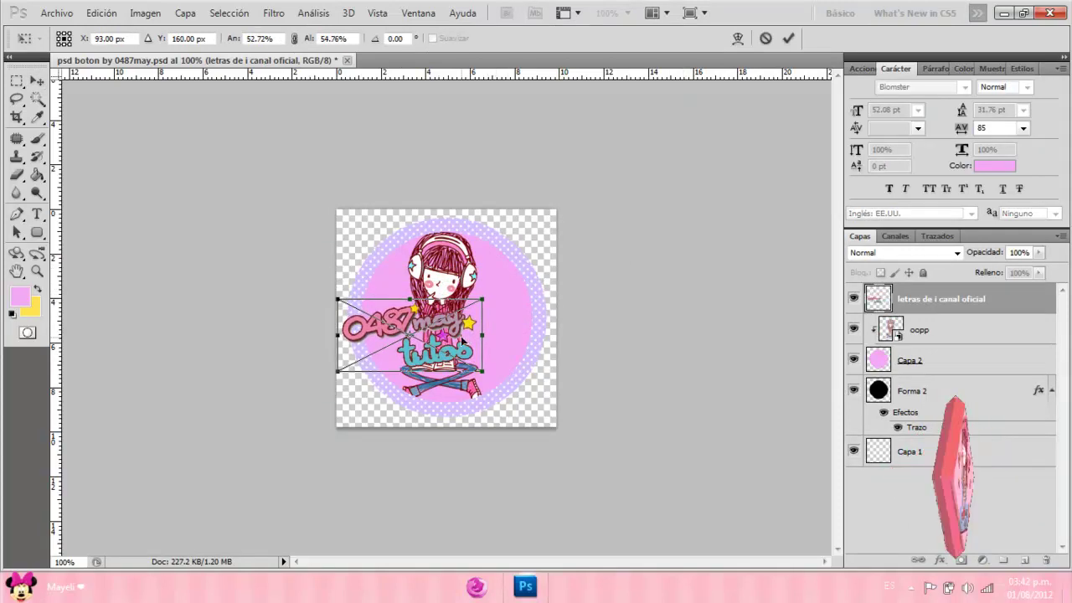
{"action": "left_click_drag", "start_coordinate": [461, 339], "coordinate": [495, 374]}
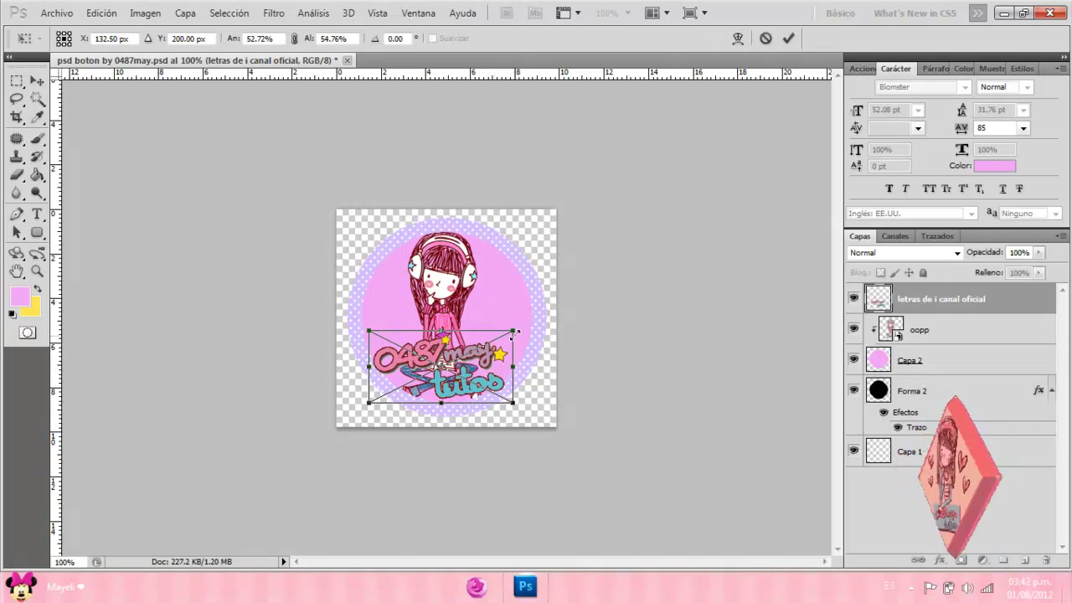
{"action": "left_click_drag", "start_coordinate": [515, 332], "coordinate": [502, 338]}
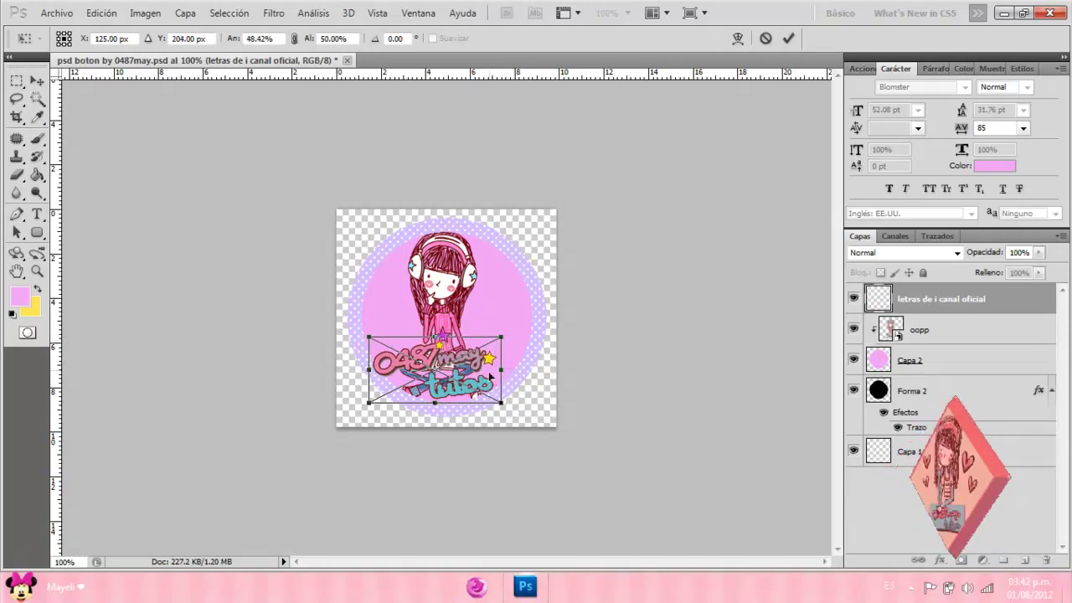
{"action": "mouse_move", "coordinate": [490, 377]}
{"action": "left_mouse_down"}
{"action": "mouse_move", "coordinate": [544, 339]}
{"action": "mouse_move", "coordinate": [473, 381]}
{"action": "mouse_move", "coordinate": [485, 366]}
{"action": "left_mouse_up"}
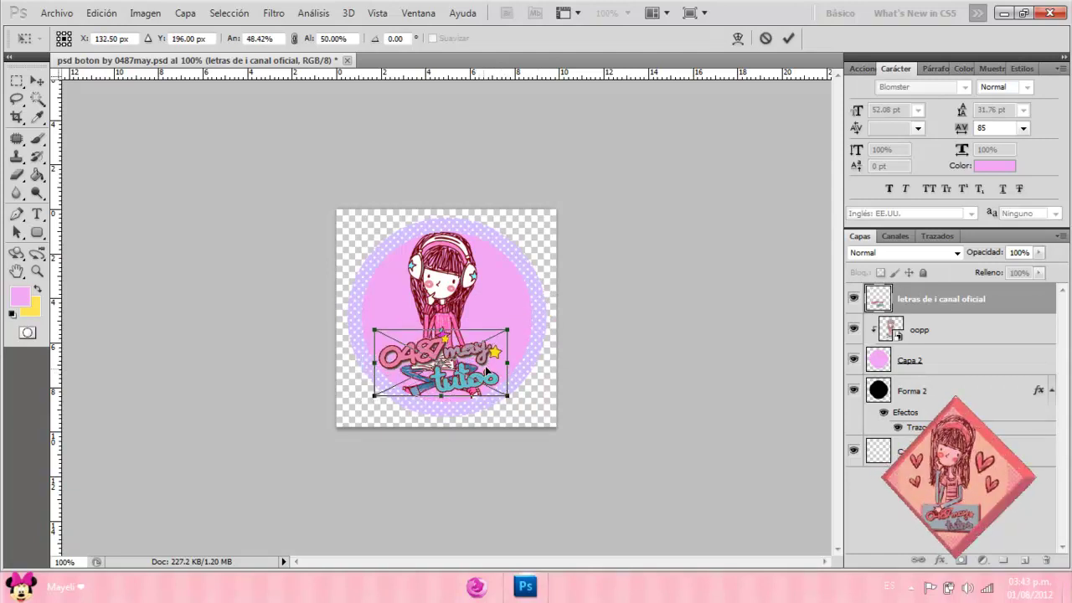
{"action": "left_click", "coordinate": [790, 38]}
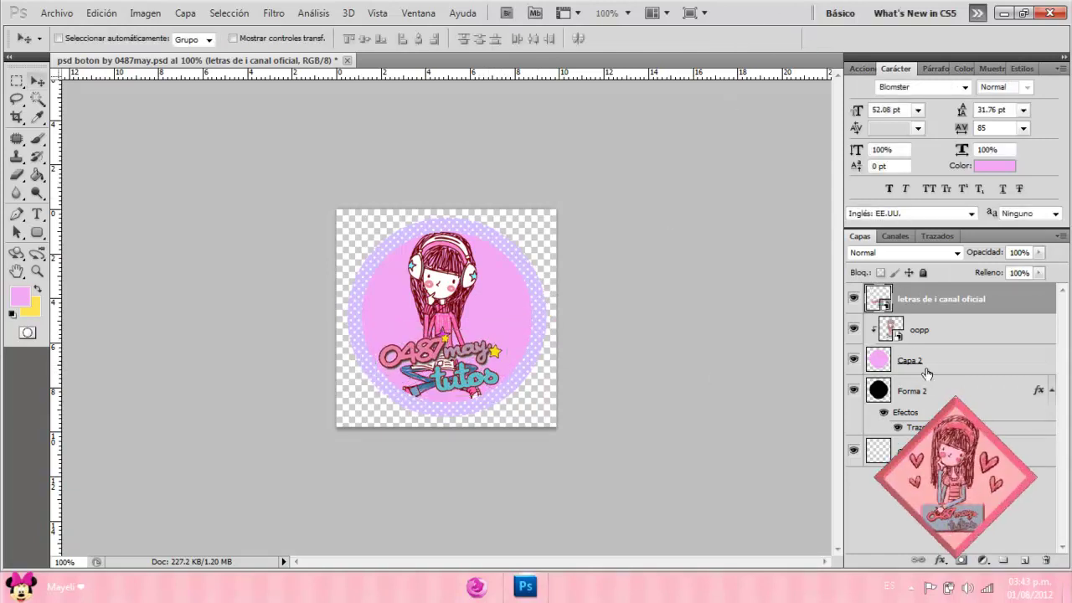
Apply an outer glow and a bevel and emboss effect to the letras de i canal oficial layer
{"action": "right_click", "coordinate": [911, 300]}
{"action": "left_click", "coordinate": [809, 169]}
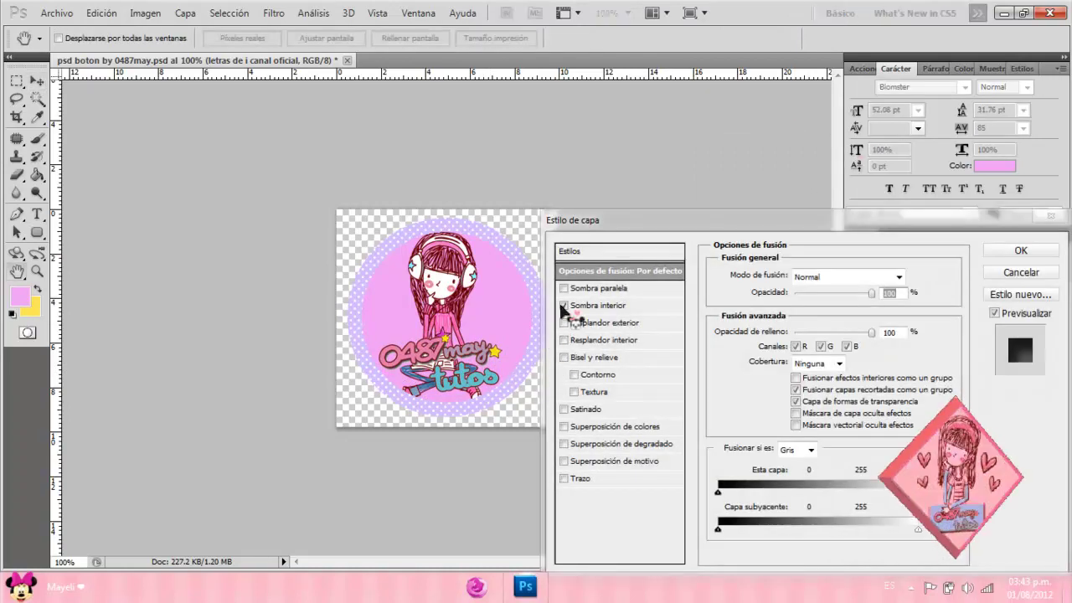
{"action": "left_click", "coordinate": [565, 307]}
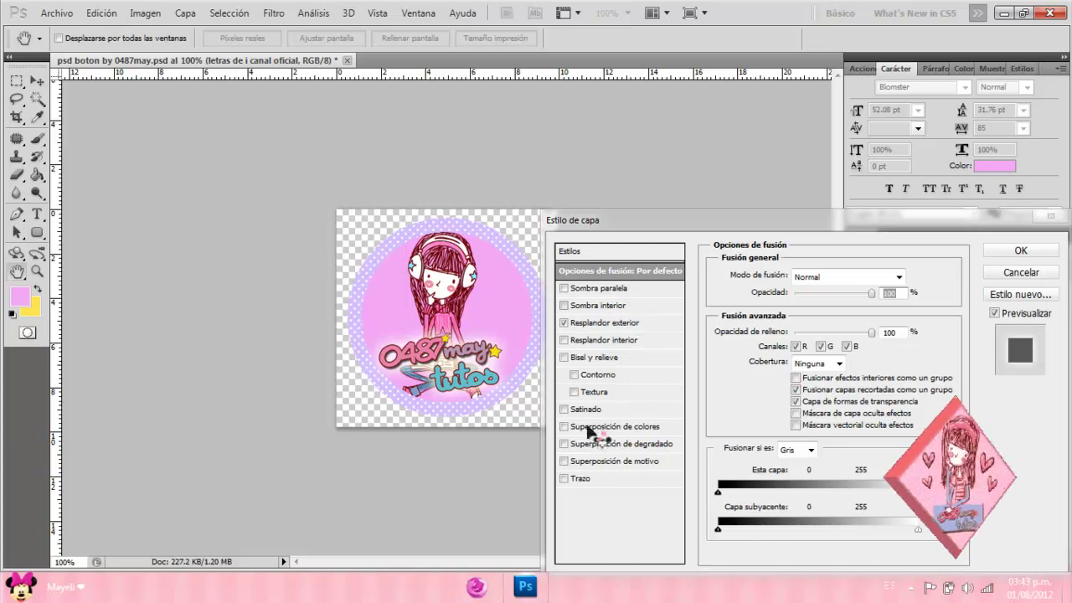
{"action": "key", "text": "Escape"}
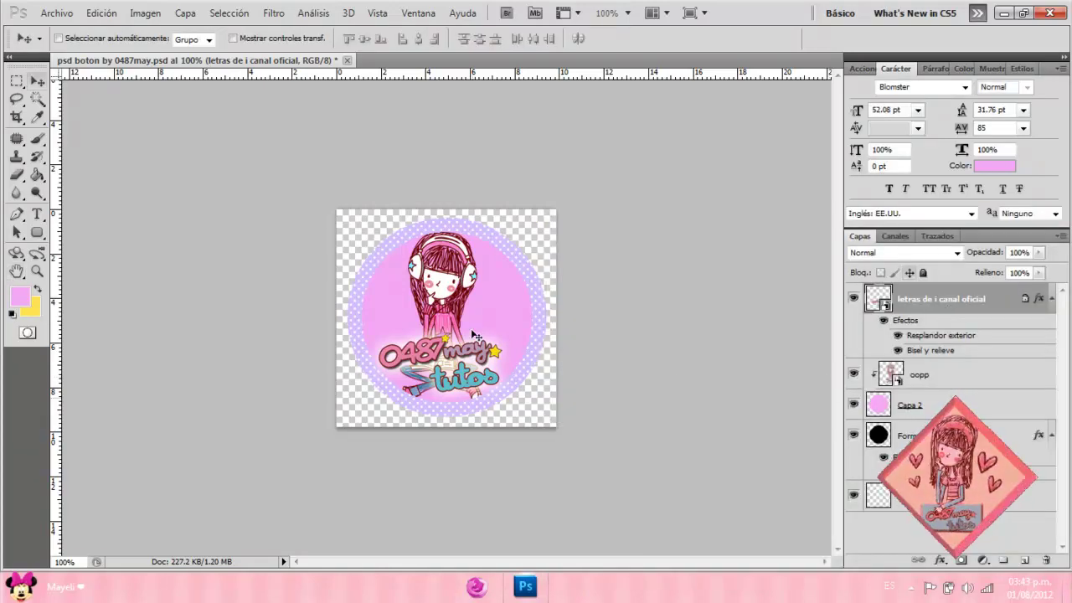
Save a PNG copy named boton prueba to the desktop without interlacing, and close the PSD template without saving its changes
{"action": "left_click", "coordinate": [56, 13]}
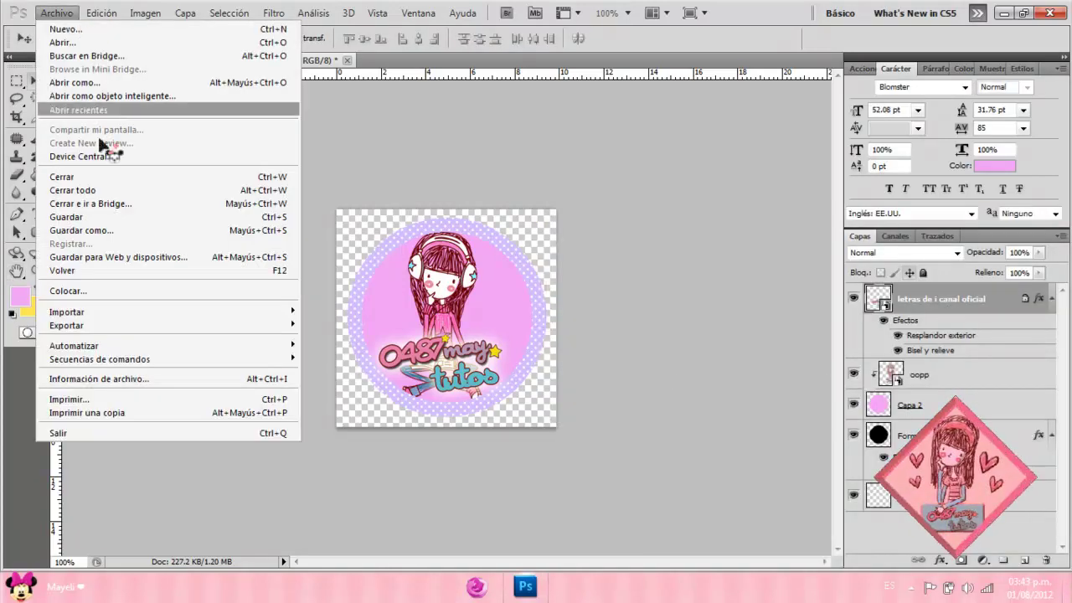
{"action": "left_click", "coordinate": [106, 232]}
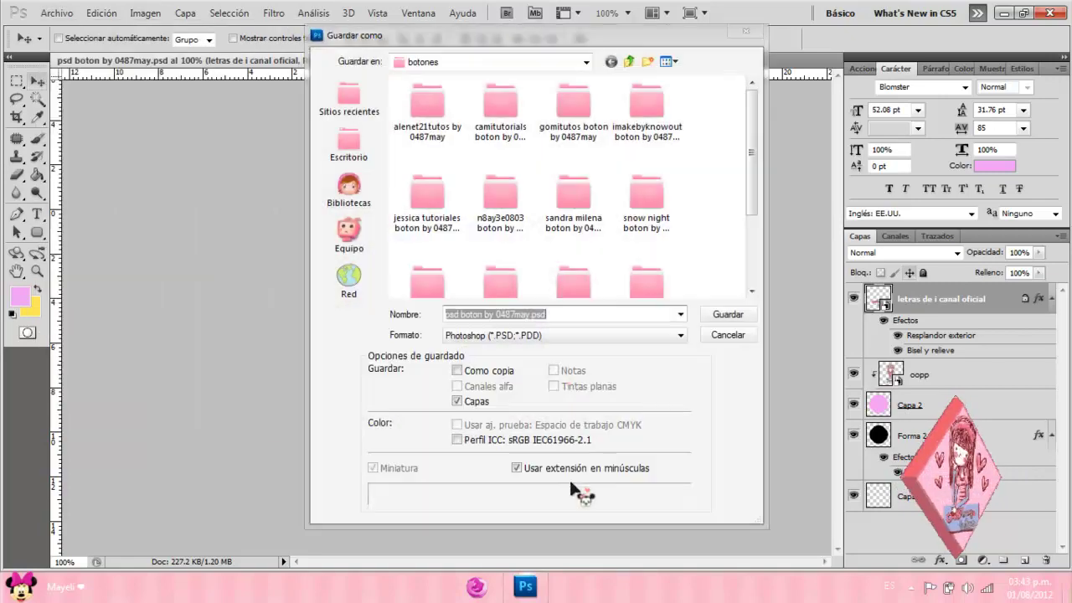
{"action": "left_click", "coordinate": [534, 335]}
{"action": "left_click", "coordinate": [486, 506]}
{"action": "left_click", "coordinate": [348, 144]}
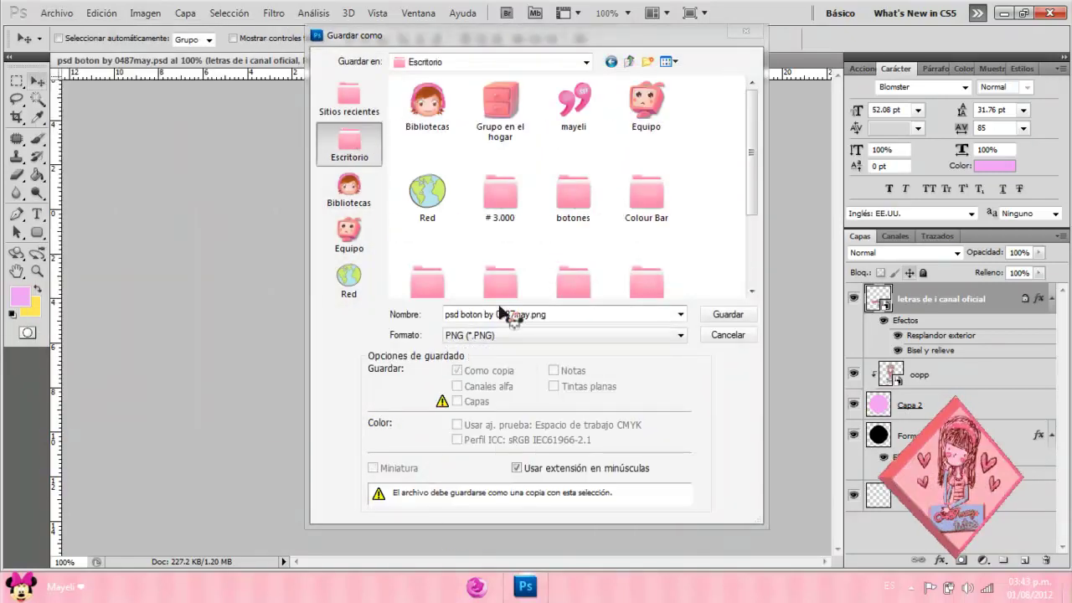
{"action": "left_click", "coordinate": [566, 311]}
{"action": "type", "text": "boton prueba"}
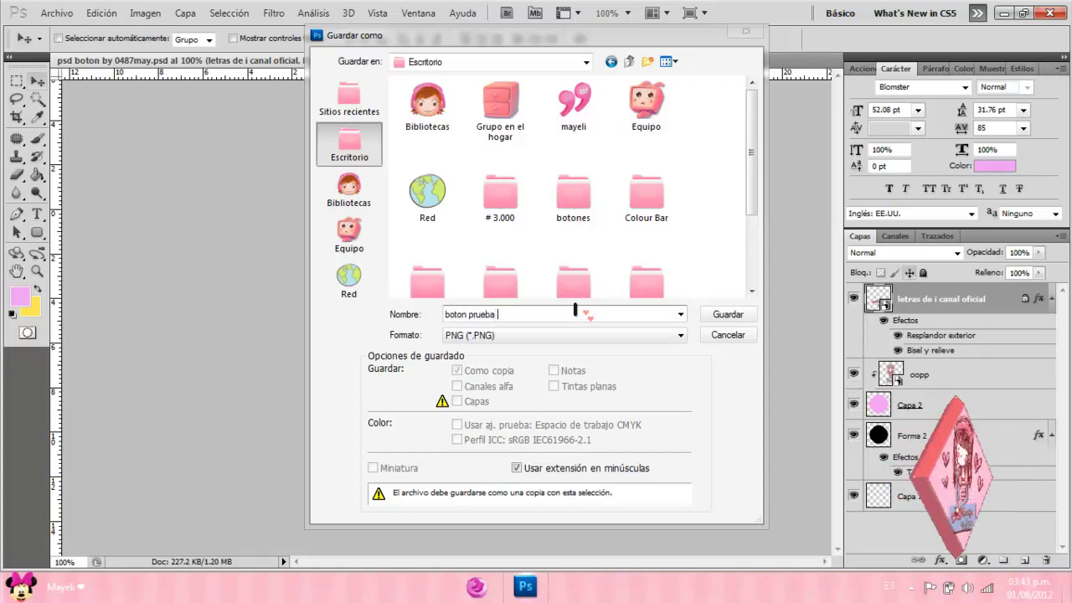
{"action": "left_click", "coordinate": [713, 316]}
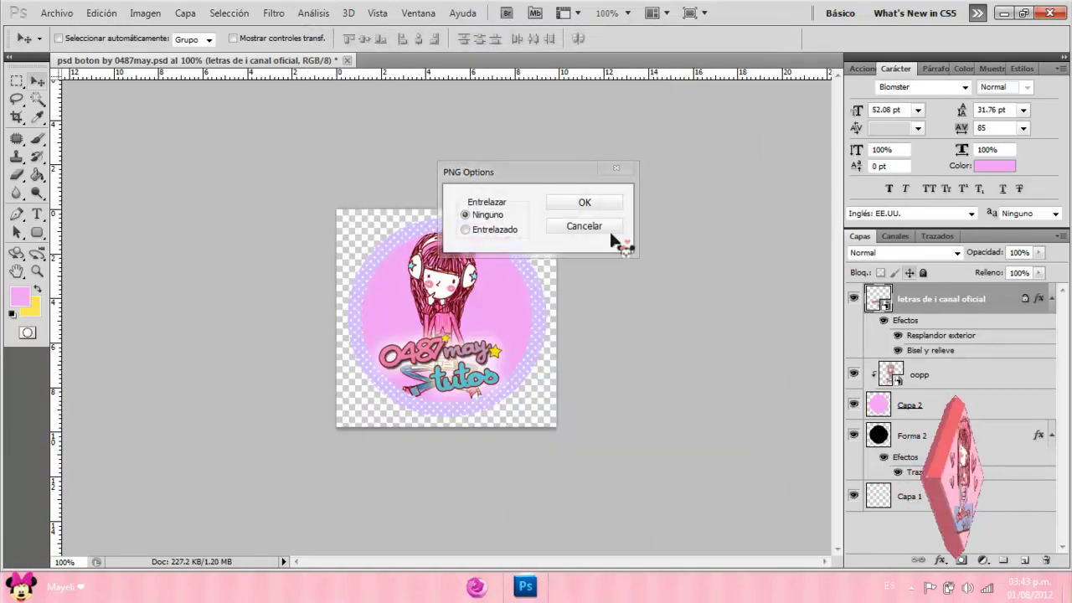
{"action": "left_click", "coordinate": [595, 207]}
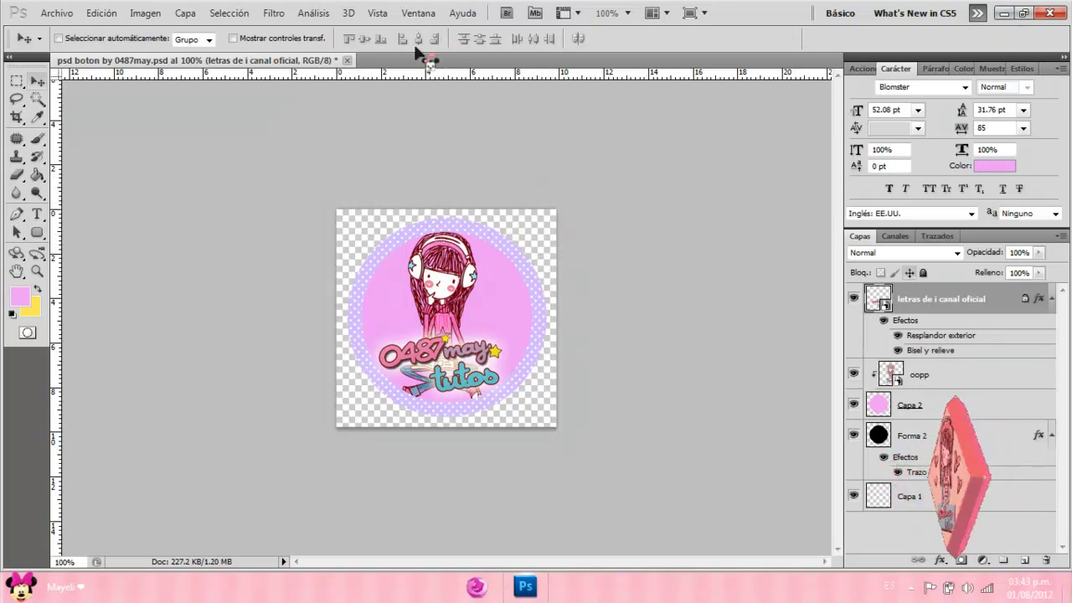
{"action": "left_click", "coordinate": [346, 61]}
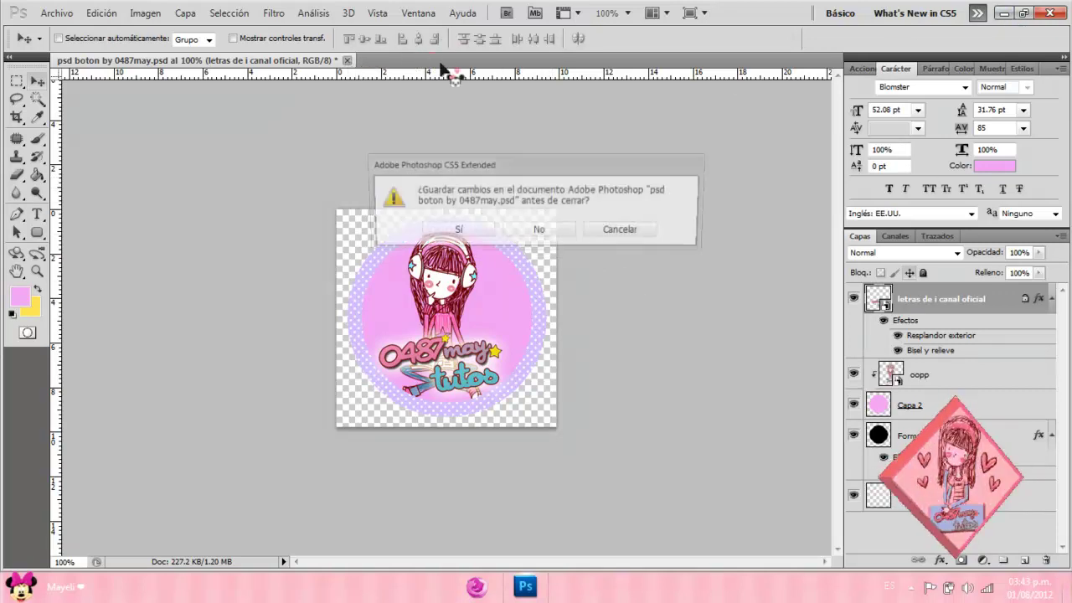
{"action": "left_click", "coordinate": [551, 234]}
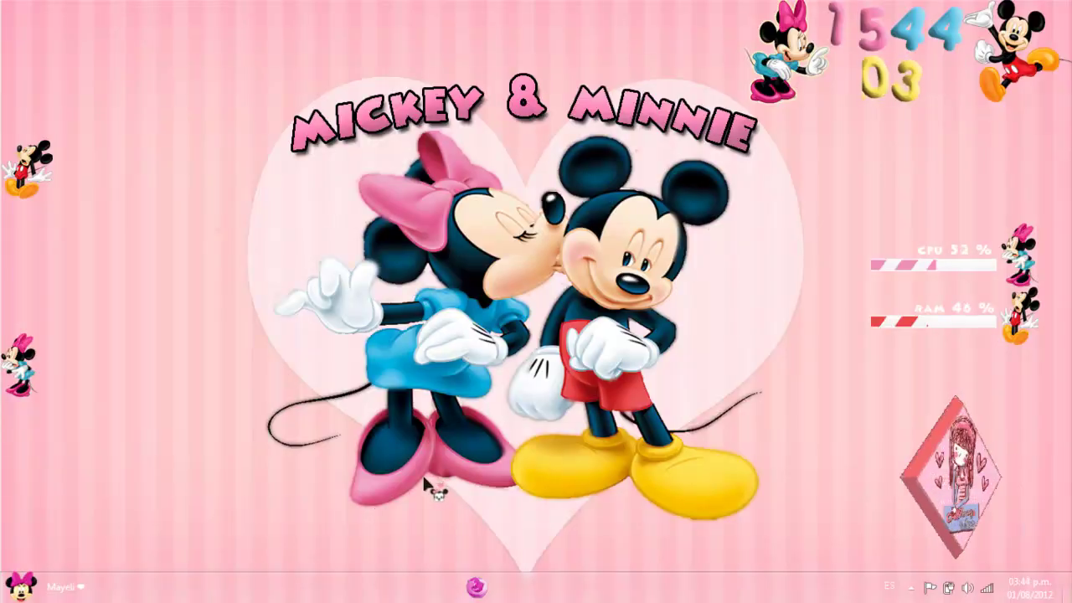
Launch Xara3D6 and dismiss its welcome and tip-of-the-day windows
{"action": "key", "text": "super"}
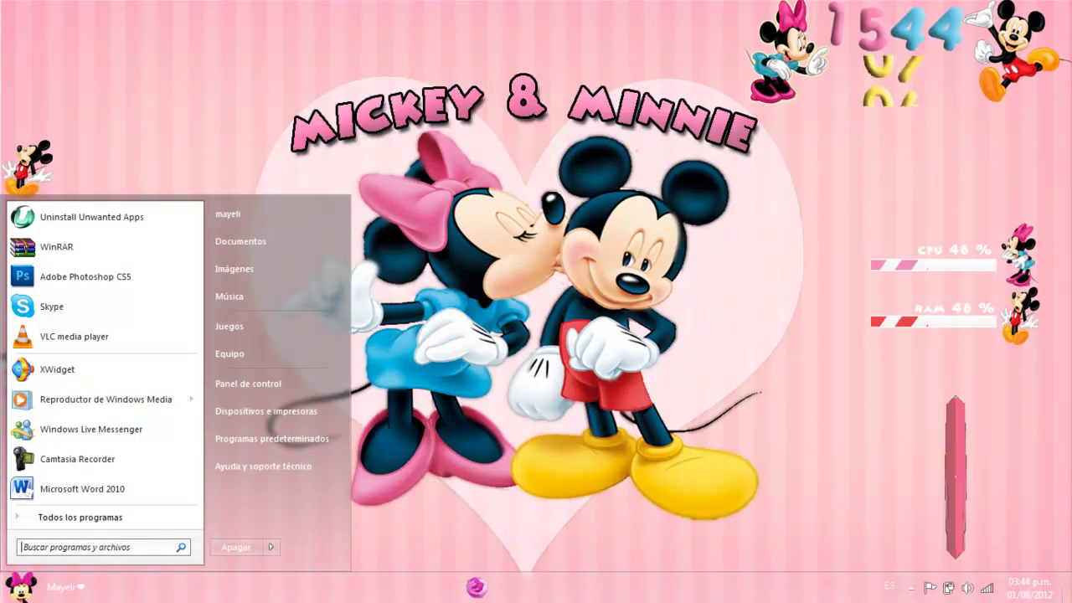
{"action": "type", "text": "cxara"}
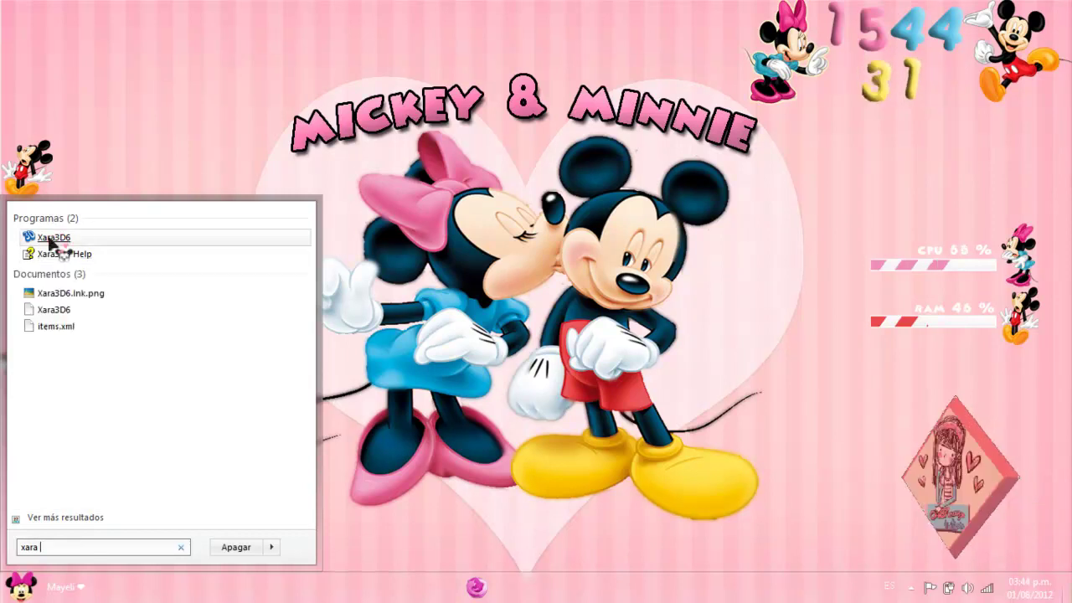
{"action": "left_click", "coordinate": [53, 238]}
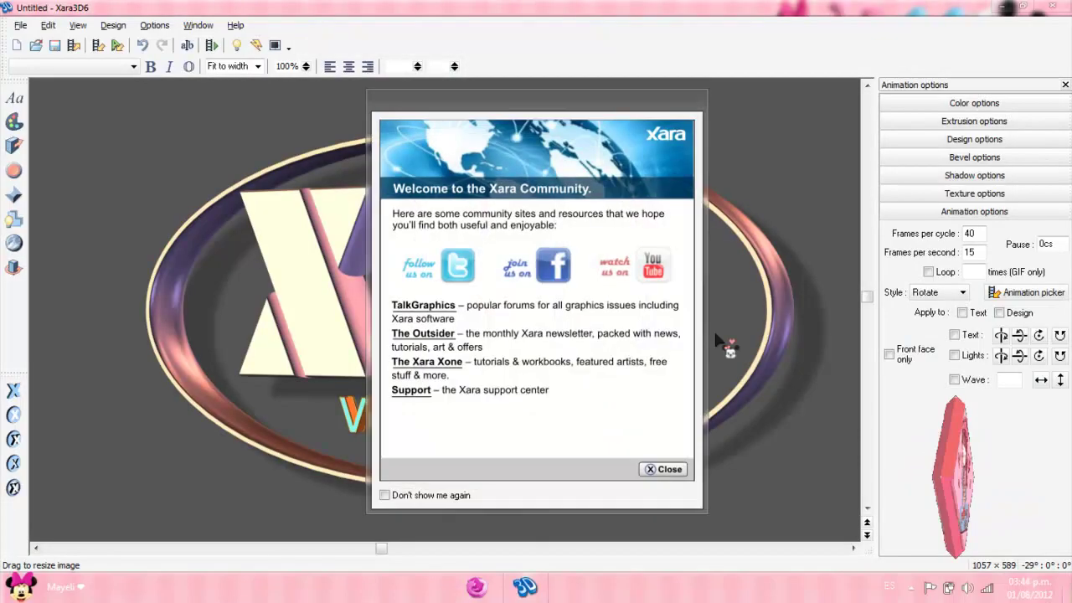
{"action": "left_click", "coordinate": [663, 470]}
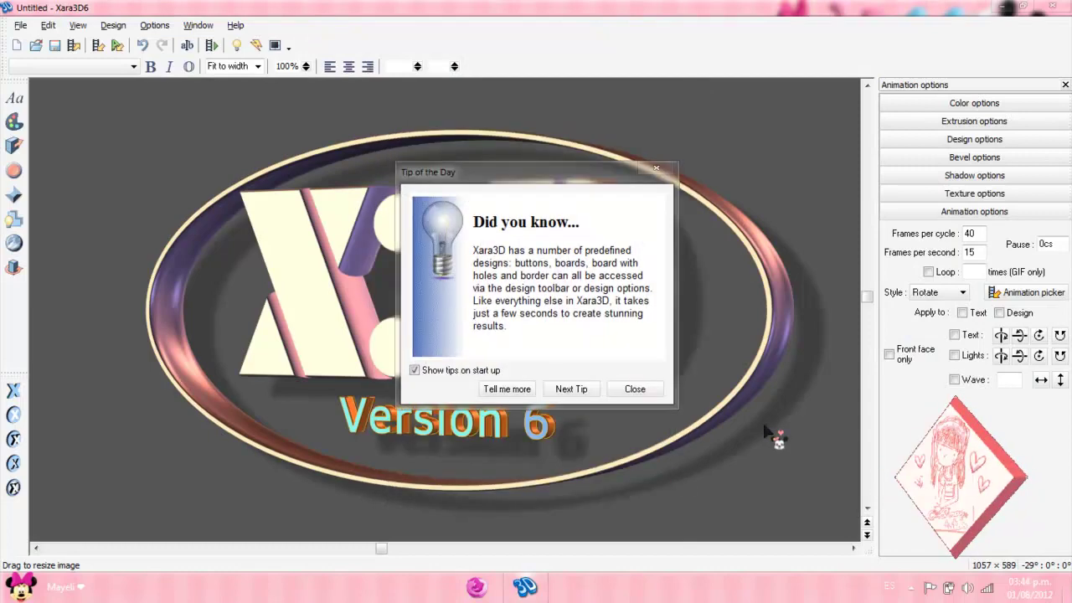
{"action": "left_click", "coordinate": [634, 390]}
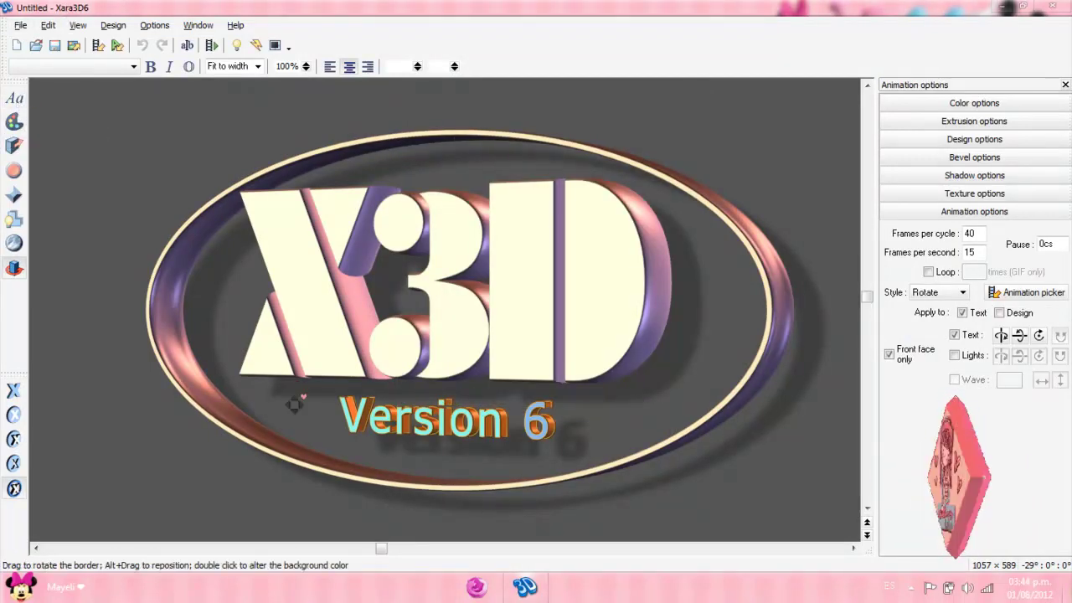
Remove the default X3D Version 6 text from the design
{"action": "left_click", "coordinate": [15, 99]}
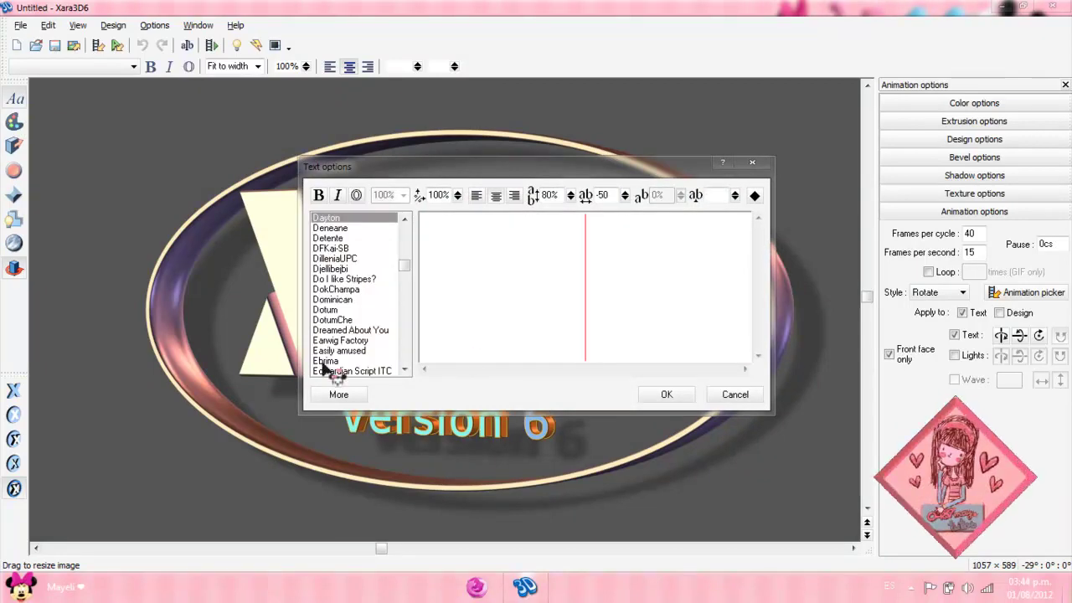
{"action": "left_click", "coordinate": [672, 395]}
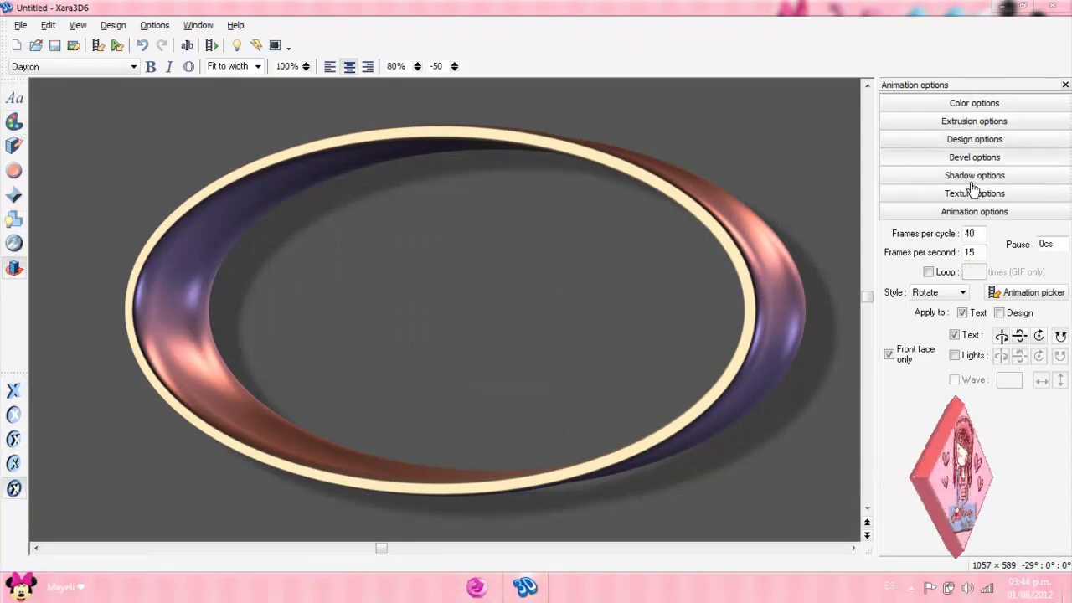
Replace the oval border with the Blob.X3D design and set the design type to Button
{"action": "left_click", "coordinate": [1000, 142]}
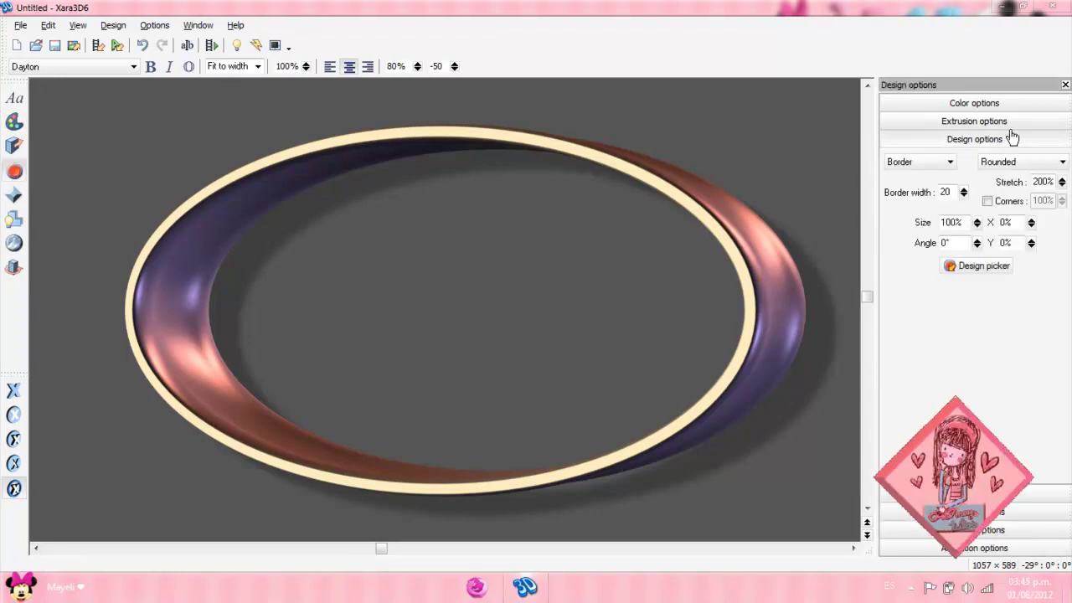
{"action": "left_click", "coordinate": [992, 270]}
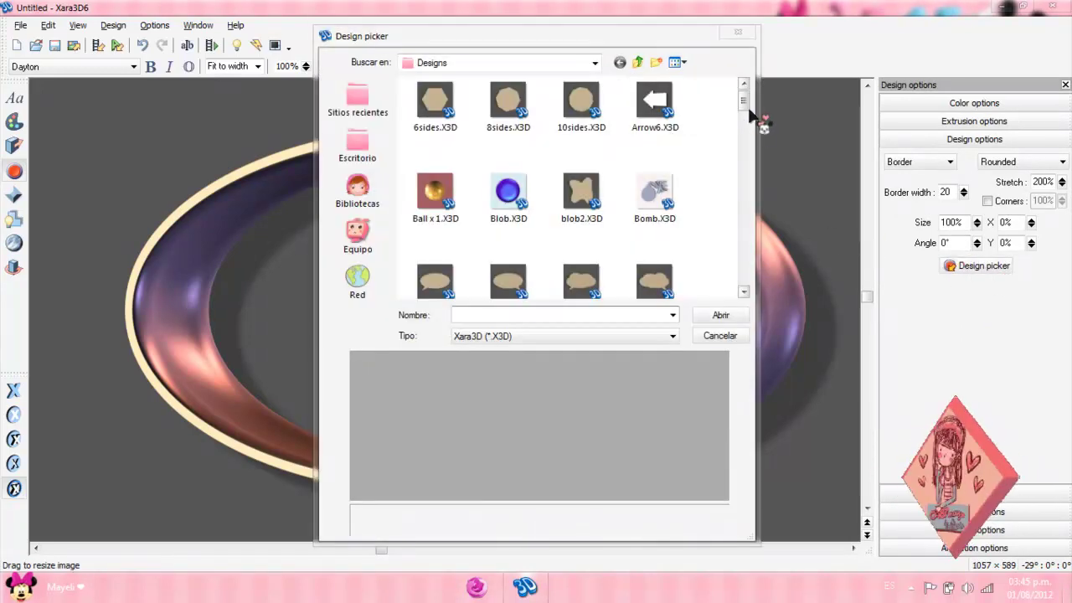
{"action": "left_click_drag", "start_coordinate": [742, 95], "coordinate": [744, 112]}
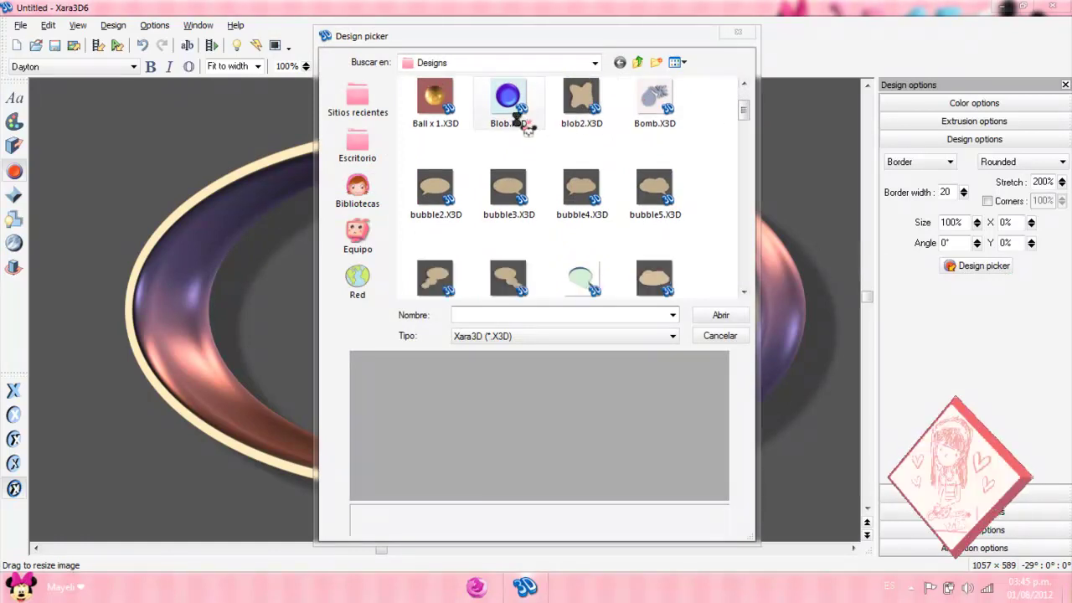
{"action": "left_click", "coordinate": [519, 113]}
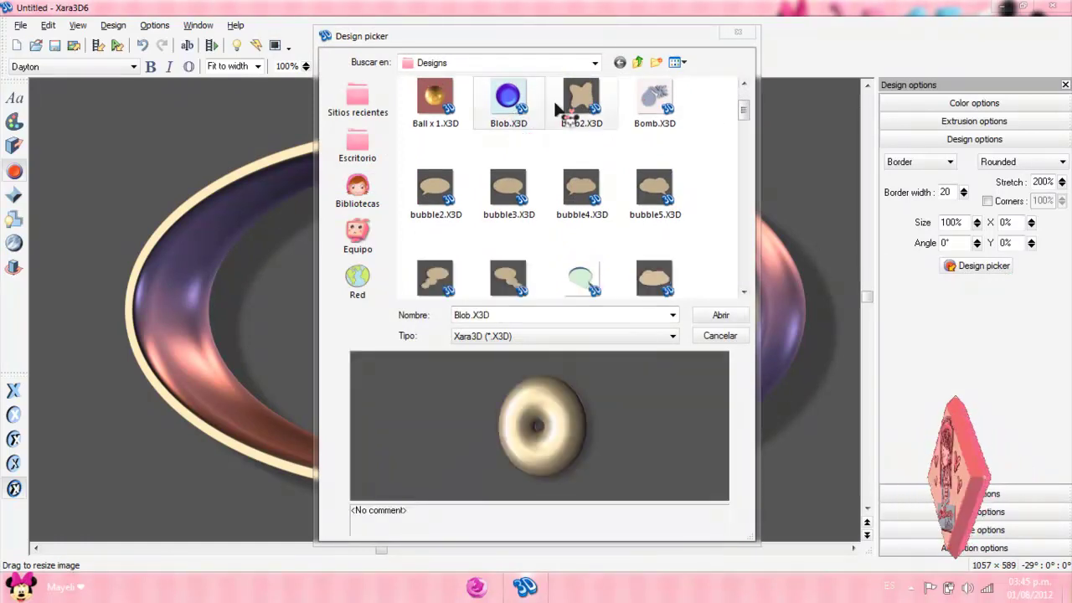
{"action": "left_click", "coordinate": [720, 316]}
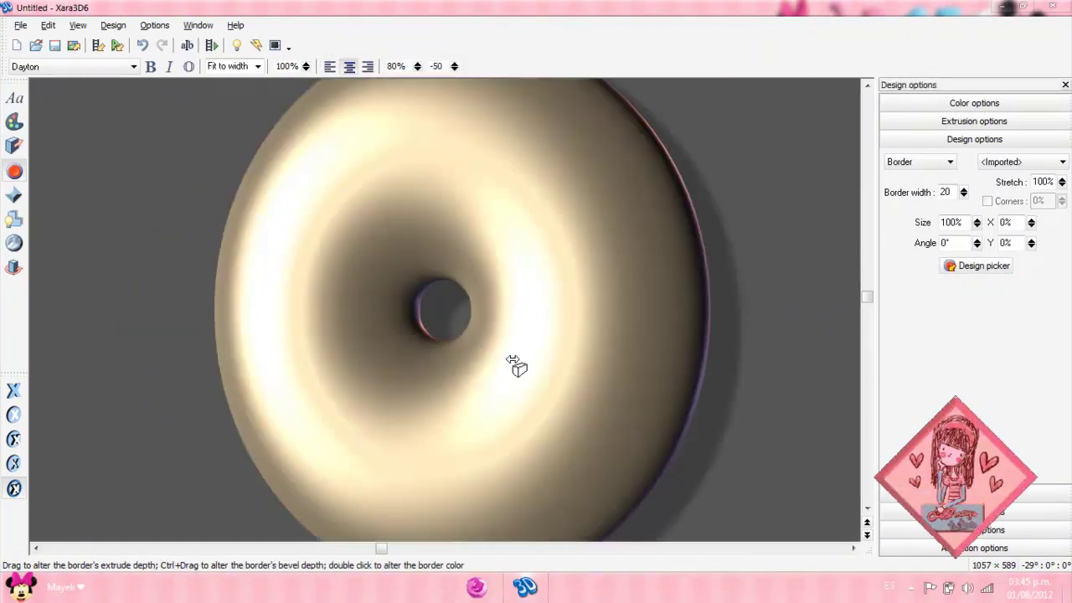
{"action": "left_click", "coordinate": [914, 164]}
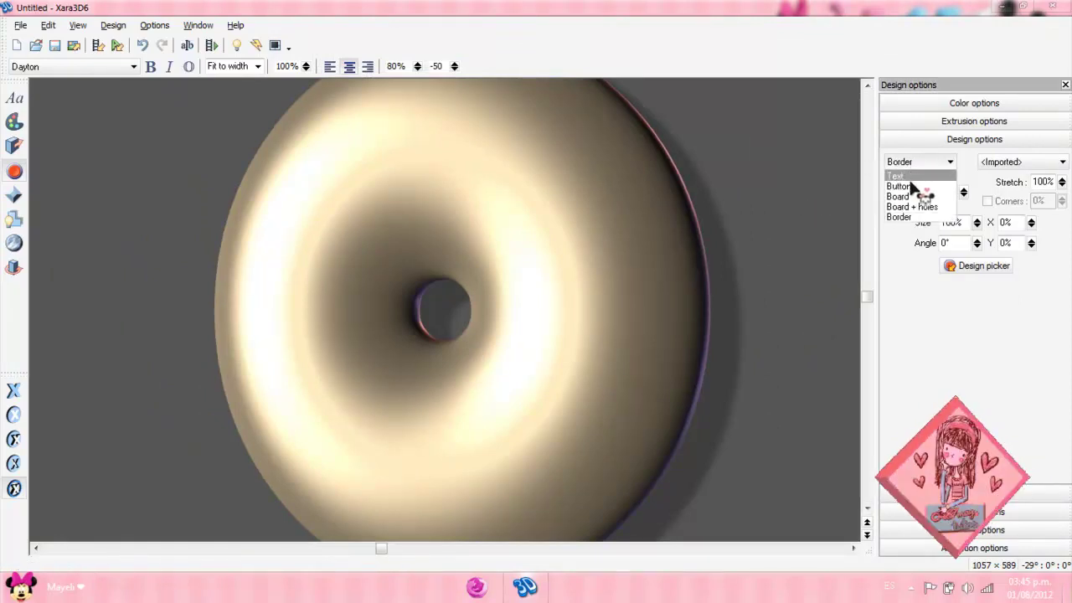
{"action": "left_click", "coordinate": [898, 186]}
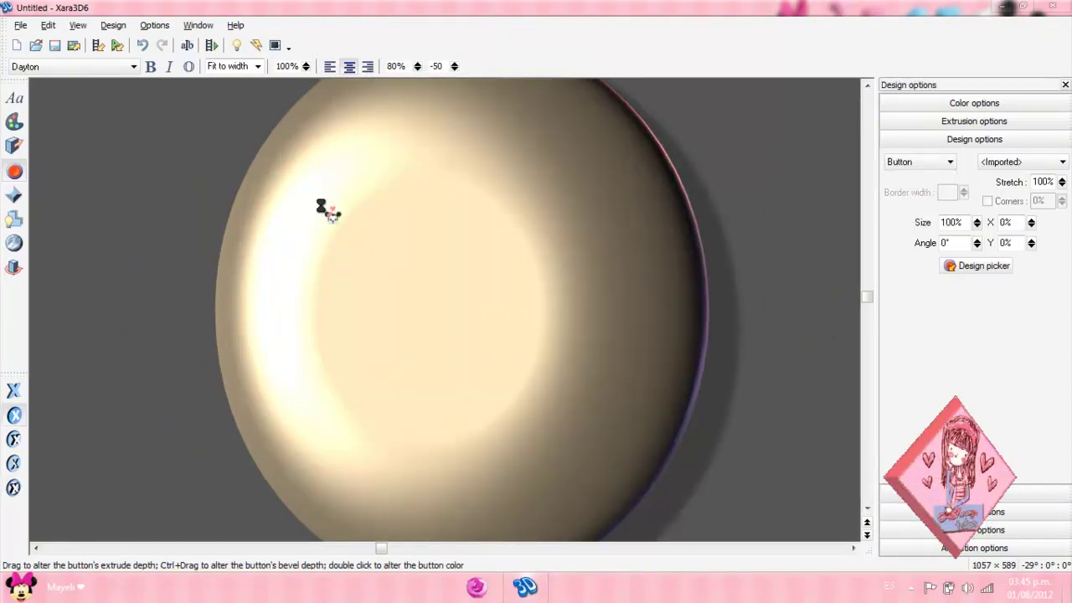
Adjust the button's extrusion depth slightly at its side edge and rotate it to about -18° and 6°
{"action": "left_click_drag", "start_coordinate": [755, 346], "coordinate": [272, 333]}
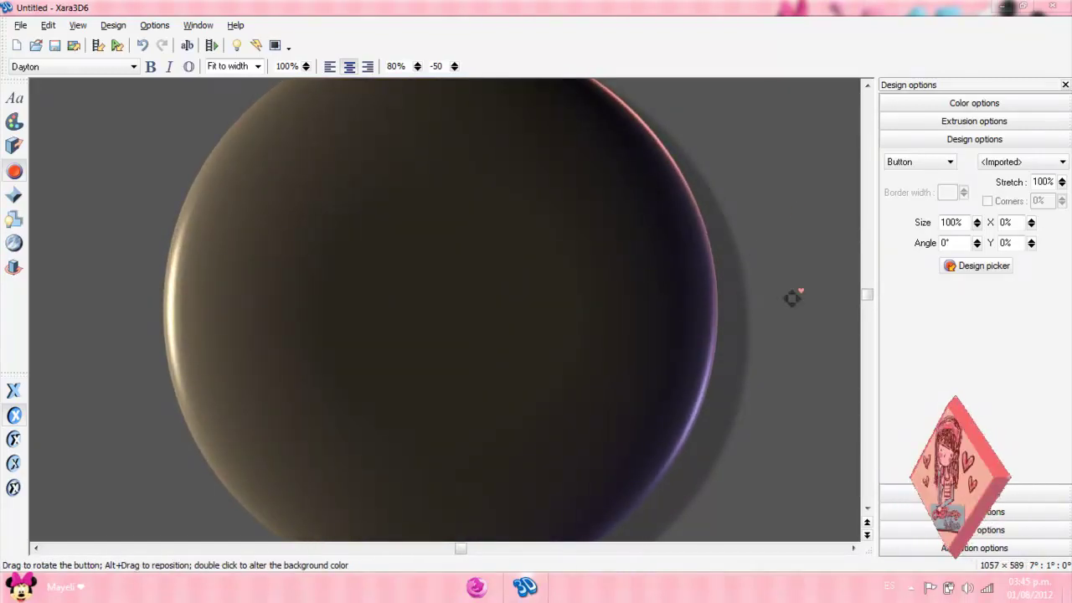
{"action": "mouse_move", "coordinate": [792, 297]}
{"action": "left_mouse_down"}
{"action": "mouse_move", "coordinate": [739, 296]}
{"action": "mouse_move", "coordinate": [770, 307]}
{"action": "mouse_move", "coordinate": [781, 268]}
{"action": "left_mouse_up"}
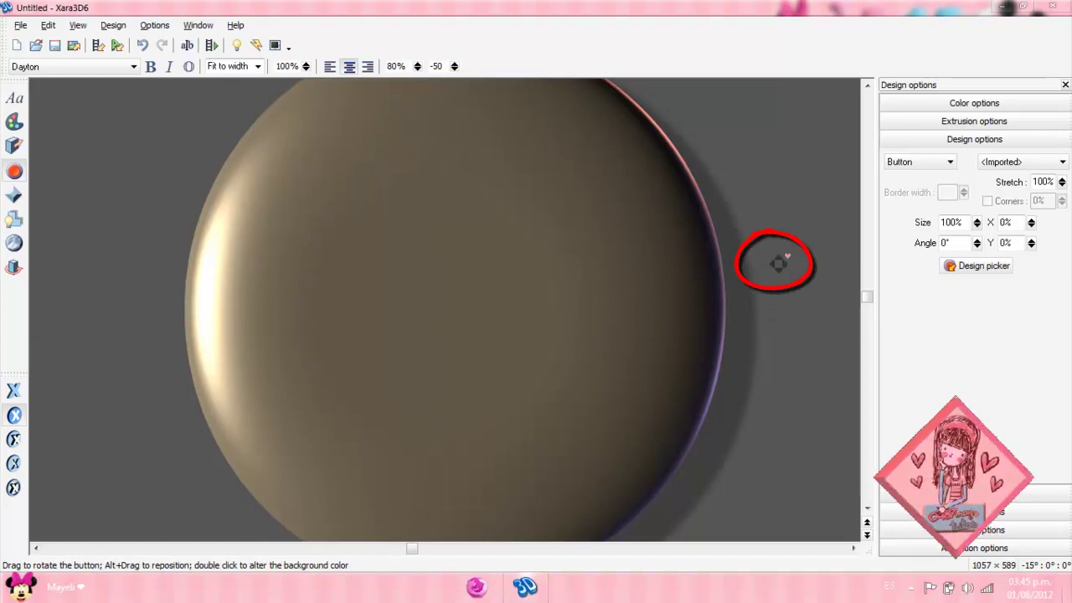
{"action": "mouse_move", "coordinate": [778, 264]}
{"action": "left_mouse_down"}
{"action": "mouse_move", "coordinate": [473, 280]}
{"action": "mouse_move", "coordinate": [268, 249]}
{"action": "mouse_move", "coordinate": [184, 253]}
{"action": "mouse_move", "coordinate": [164, 270]}
{"action": "left_mouse_up"}
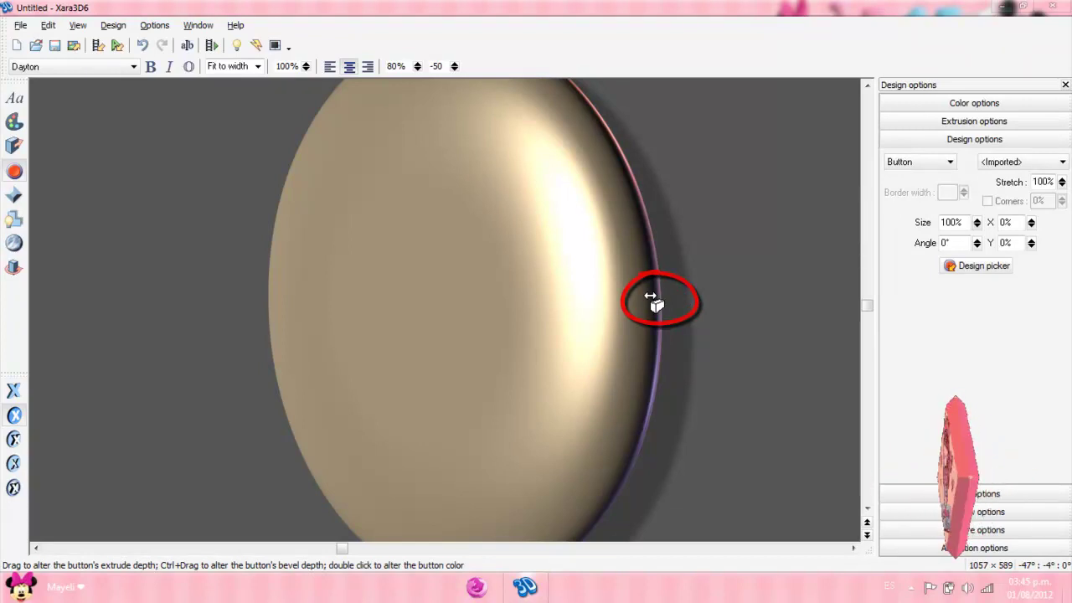
{"action": "mouse_move", "coordinate": [646, 298]}
{"action": "left_mouse_down"}
{"action": "mouse_move", "coordinate": [623, 299]}
{"action": "mouse_move", "coordinate": [652, 299]}
{"action": "left_mouse_up"}
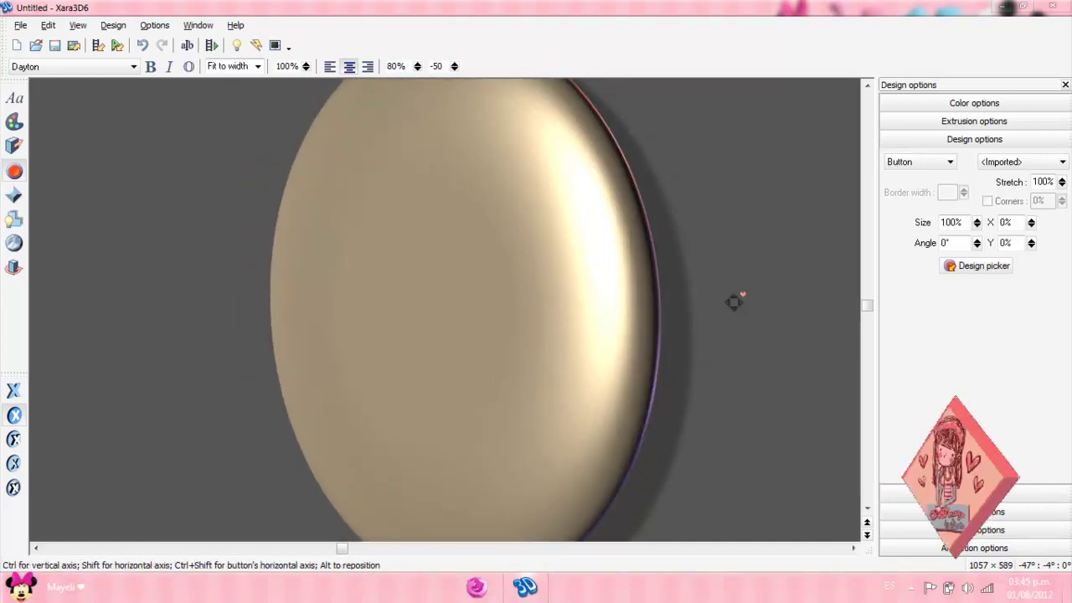
{"action": "left_click_drag", "start_coordinate": [735, 299], "coordinate": [1008, 196]}
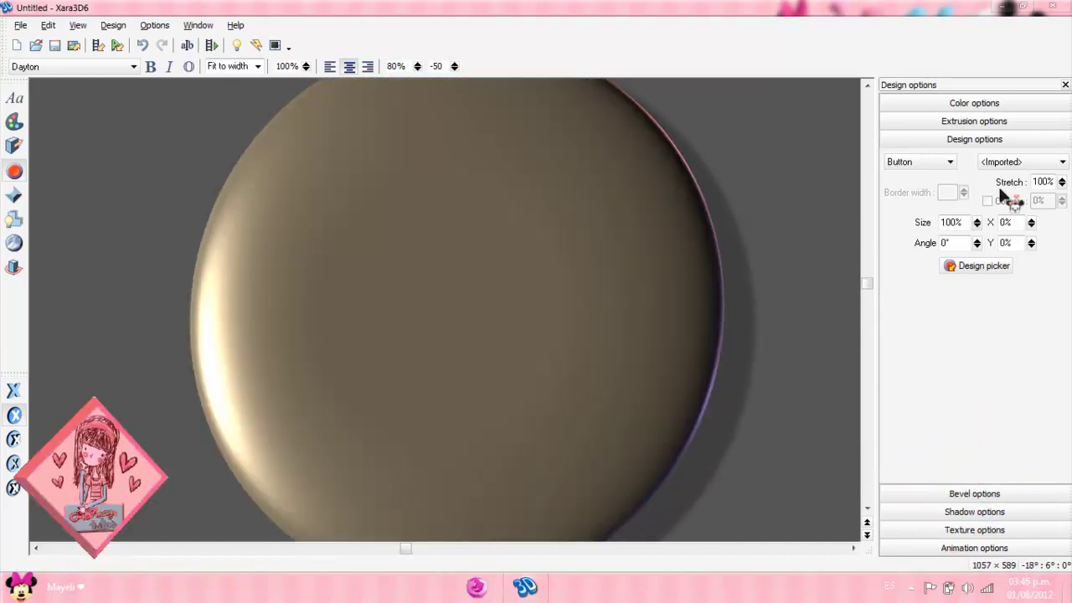
Turn off the button's shadow
{"action": "left_click", "coordinate": [976, 514]}
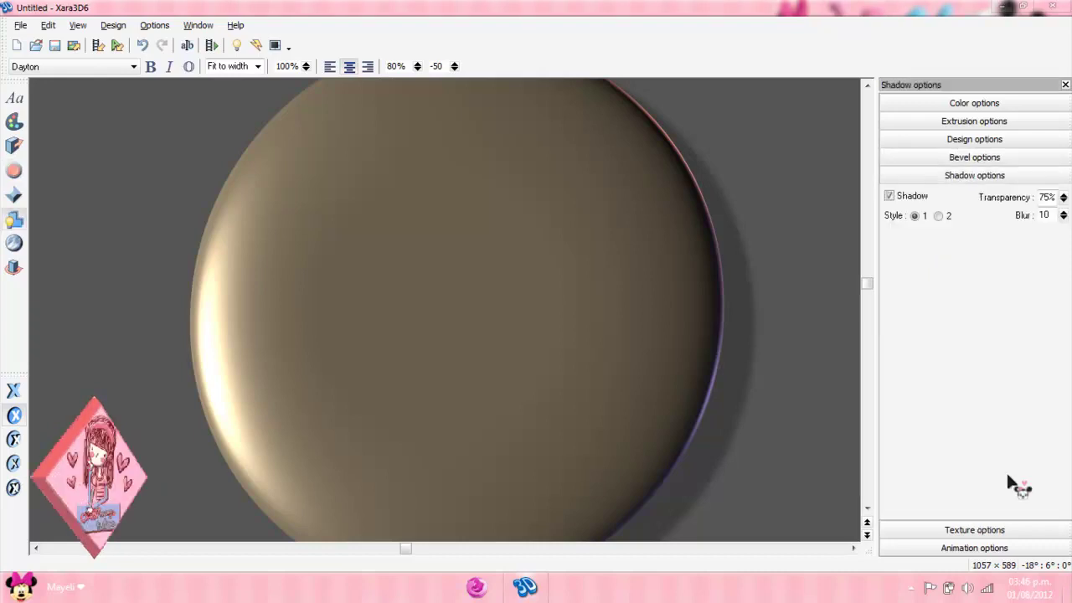
{"action": "left_click", "coordinate": [889, 196]}
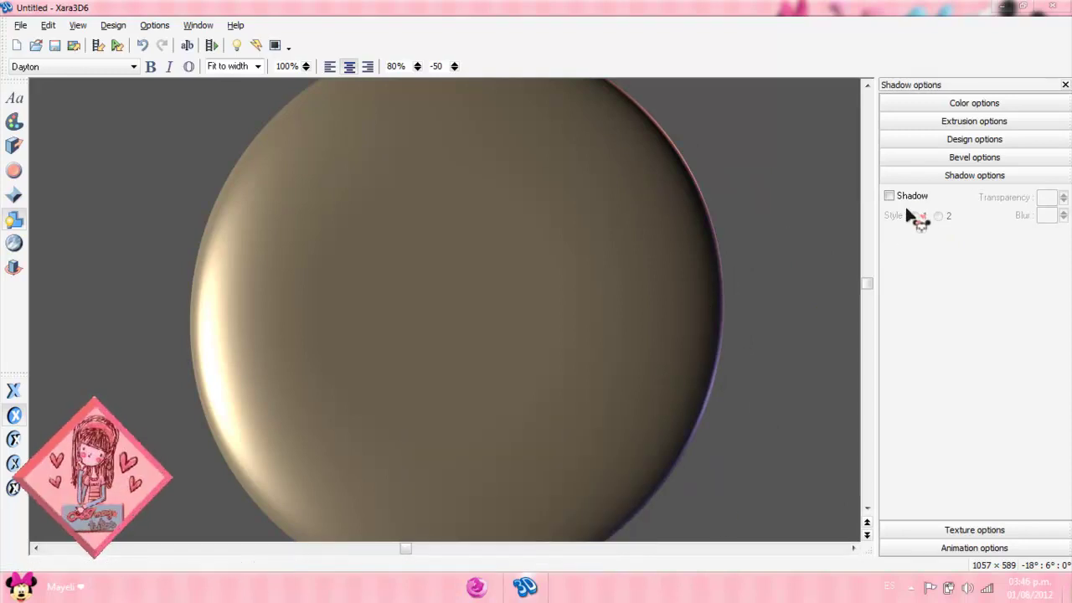
Enable texturing on the button and load boton prueba.png from the desktop as its texture
{"action": "left_click", "coordinate": [995, 530]}
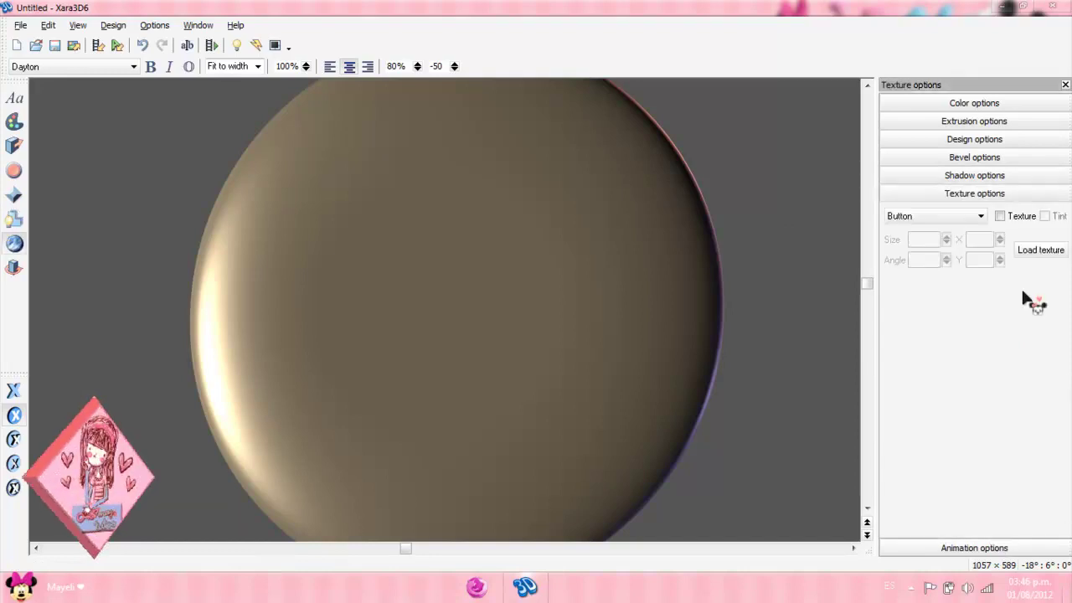
{"action": "left_click", "coordinate": [999, 216]}
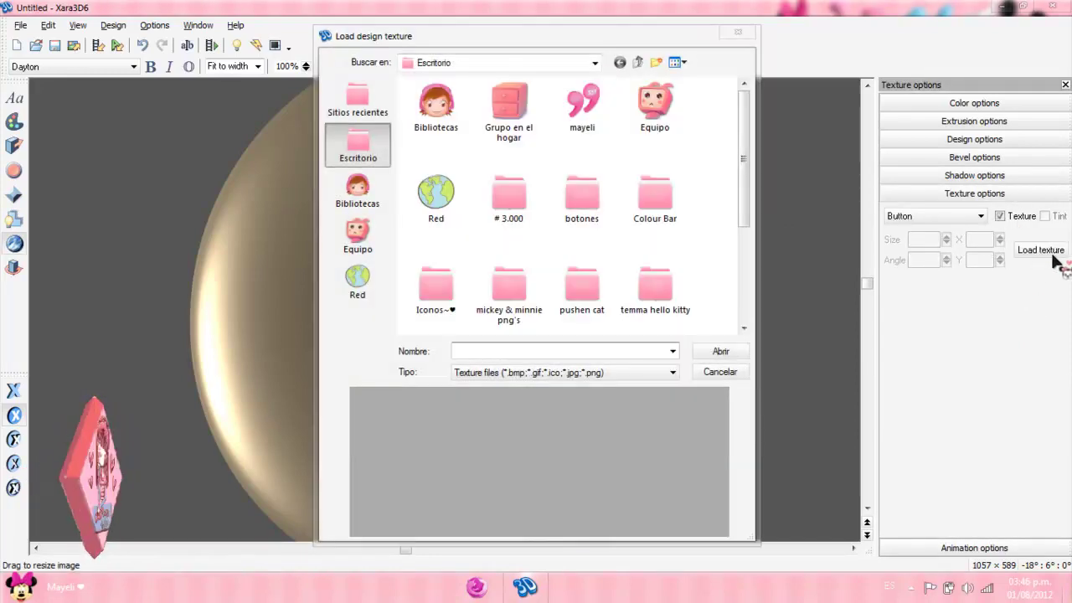
{"action": "left_click_drag", "start_coordinate": [746, 172], "coordinate": [642, 313]}
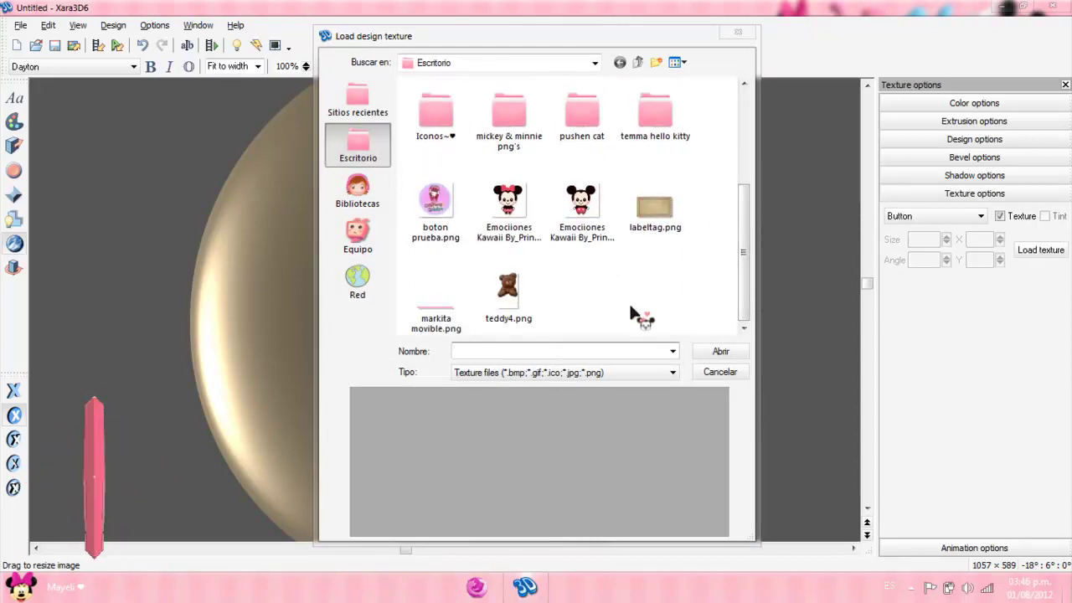
{"action": "left_click", "coordinate": [435, 205]}
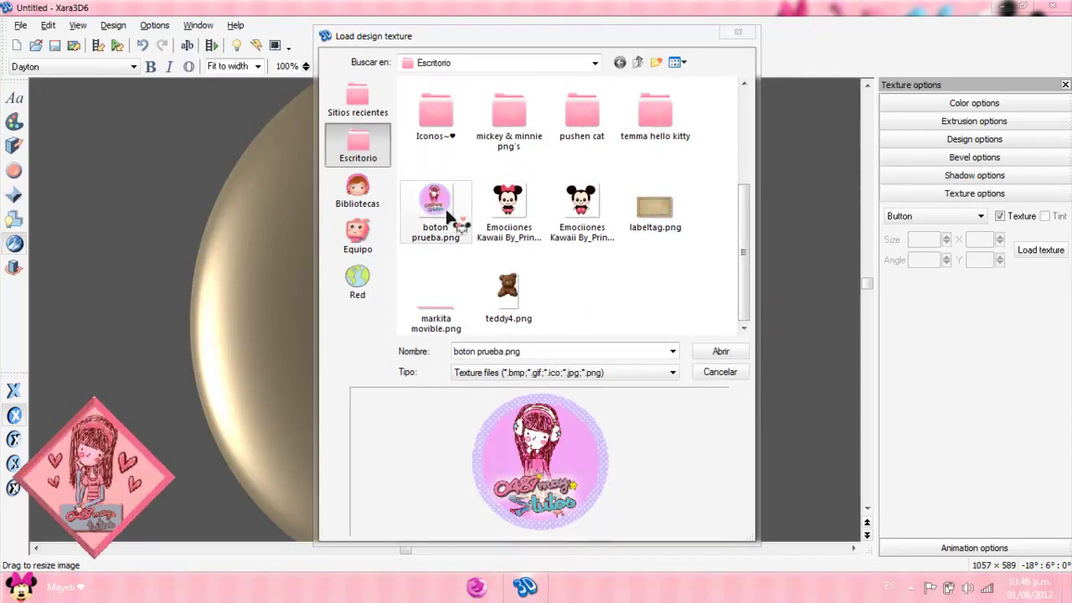
{"action": "left_click", "coordinate": [726, 354]}
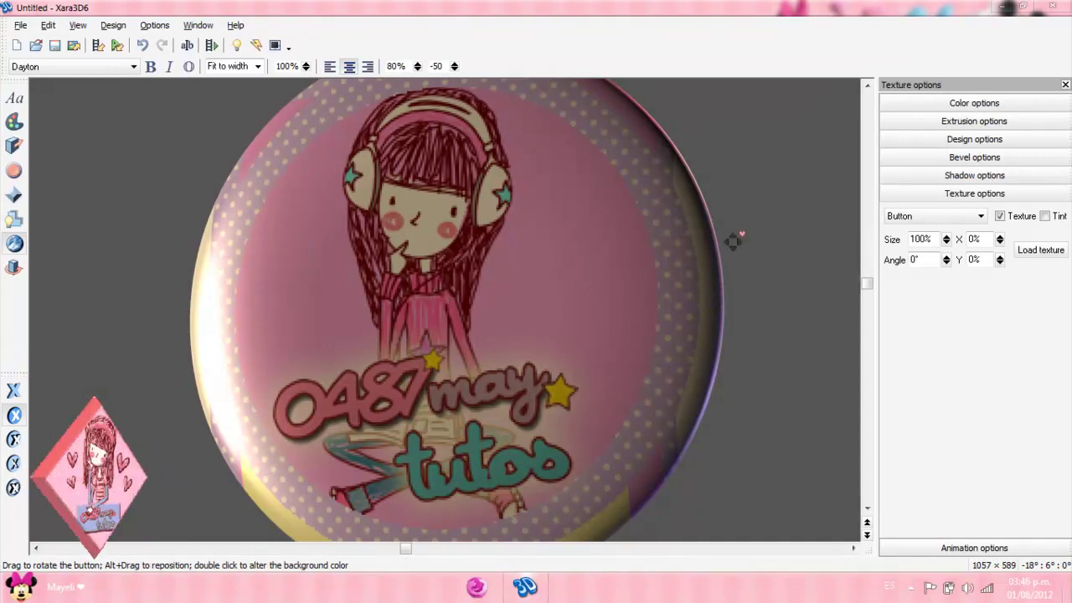
Enlarge the button's texture to 111.7% and rotate the button to about 2° and -9°
{"action": "left_click_drag", "start_coordinate": [734, 241], "coordinate": [766, 251]}
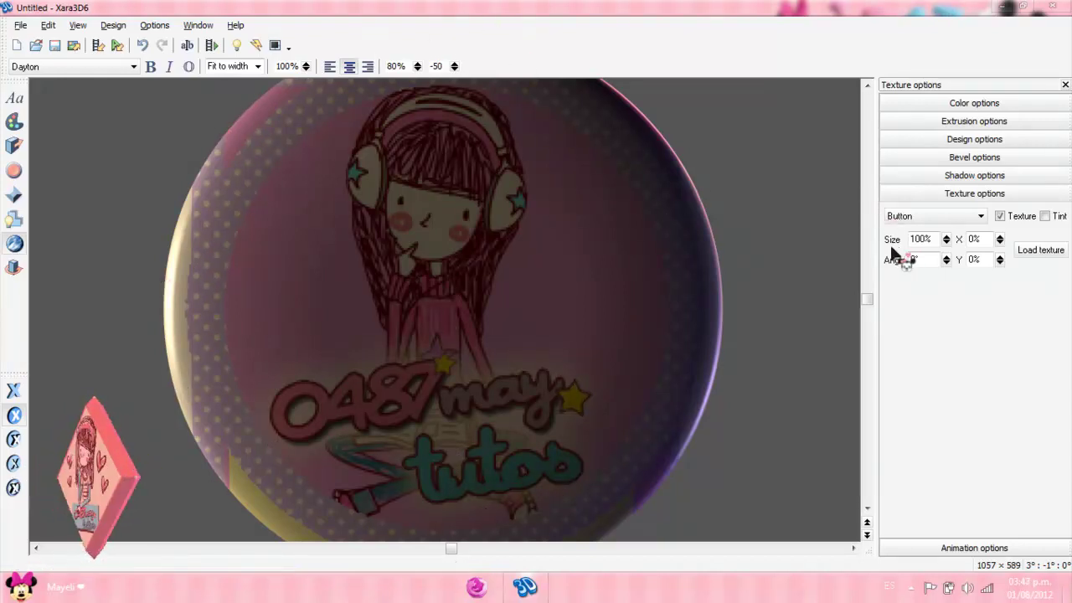
{"action": "left_click", "coordinate": [947, 241]}
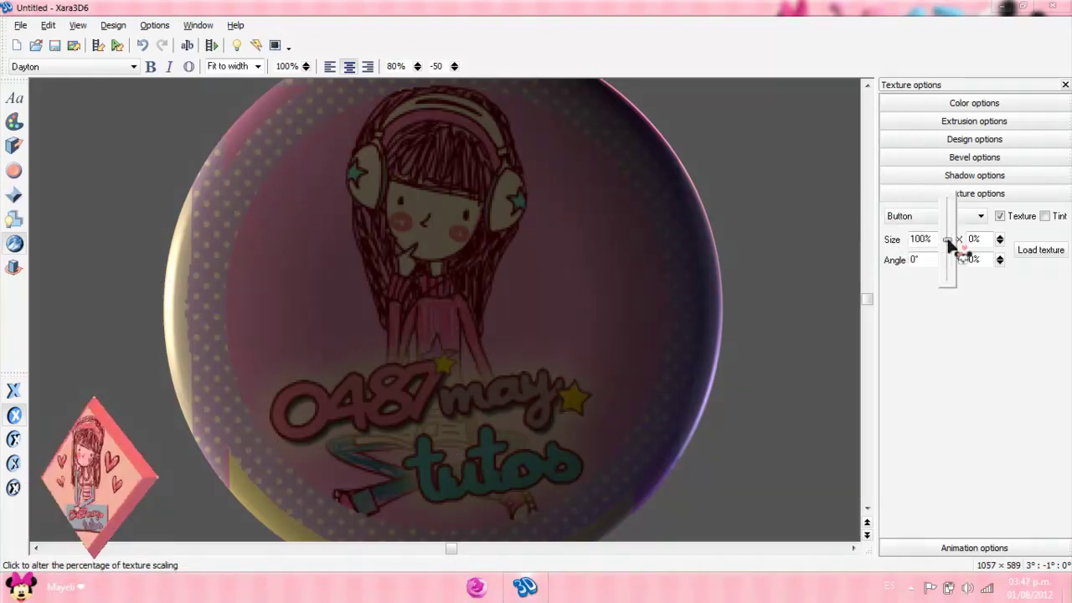
{"action": "left_click_drag", "start_coordinate": [948, 241], "coordinate": [949, 239]}
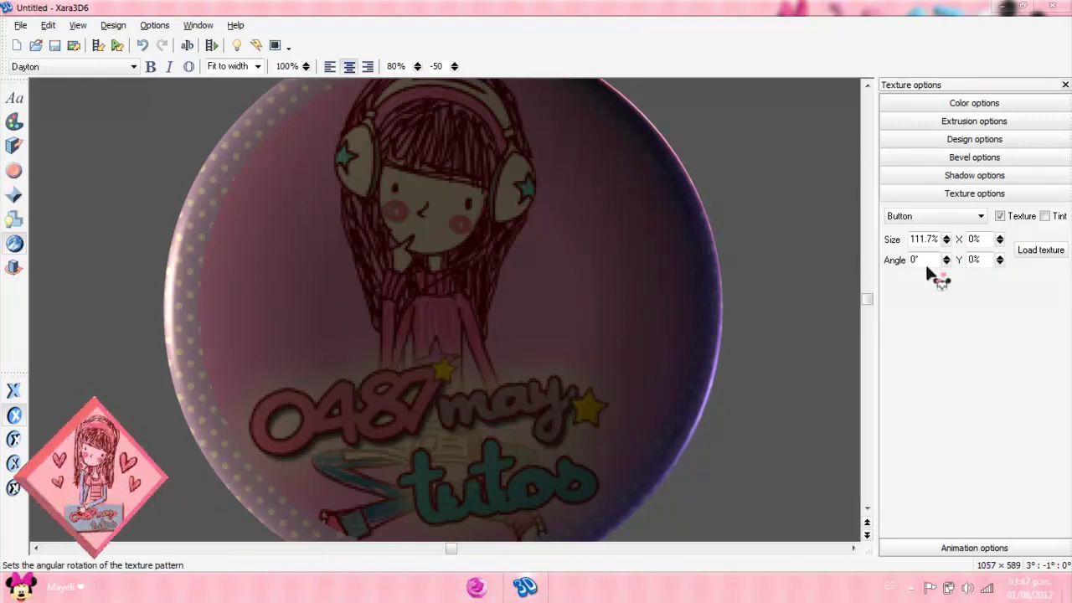
{"action": "left_click_drag", "start_coordinate": [732, 340], "coordinate": [198, 342]}
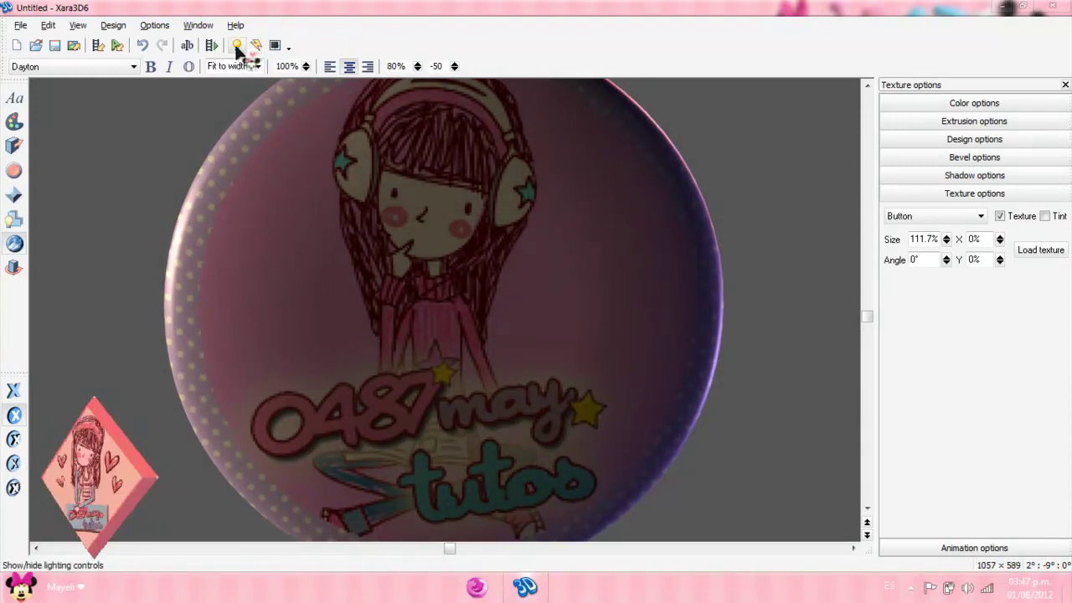
Reposition the three lights to illuminate the button's front face and rotate the button to about 4° and -11°
{"action": "left_click", "coordinate": [237, 46]}
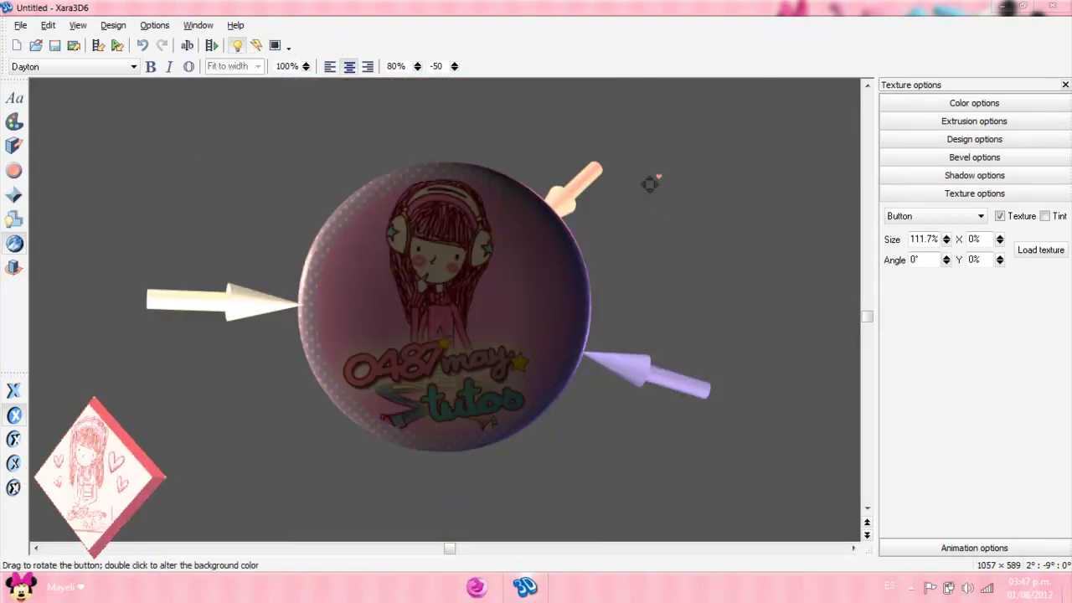
{"action": "left_click_drag", "start_coordinate": [588, 177], "coordinate": [748, 125]}
{"action": "left_click_drag", "start_coordinate": [635, 384], "coordinate": [584, 379]}
{"action": "mouse_move", "coordinate": [190, 311]}
{"action": "left_mouse_down"}
{"action": "mouse_move", "coordinate": [215, 306]}
{"action": "mouse_move", "coordinate": [201, 315]}
{"action": "left_mouse_up"}
{"action": "mouse_move", "coordinate": [198, 308]}
{"action": "left_mouse_down"}
{"action": "mouse_move", "coordinate": [171, 302]}
{"action": "mouse_move", "coordinate": [231, 302]}
{"action": "left_mouse_up"}
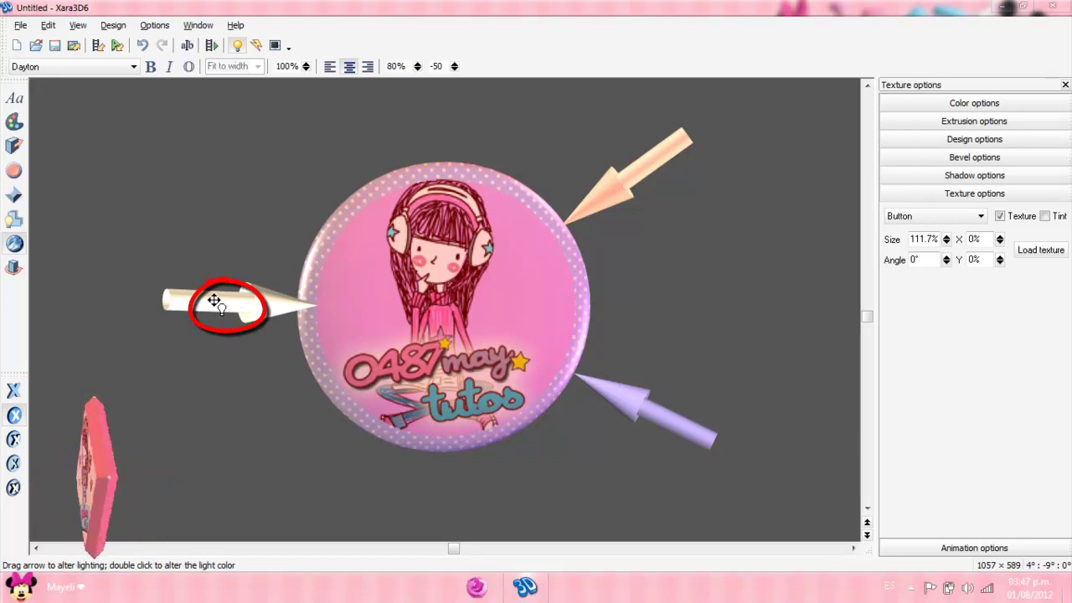
{"action": "left_click_drag", "start_coordinate": [214, 301], "coordinate": [286, 351]}
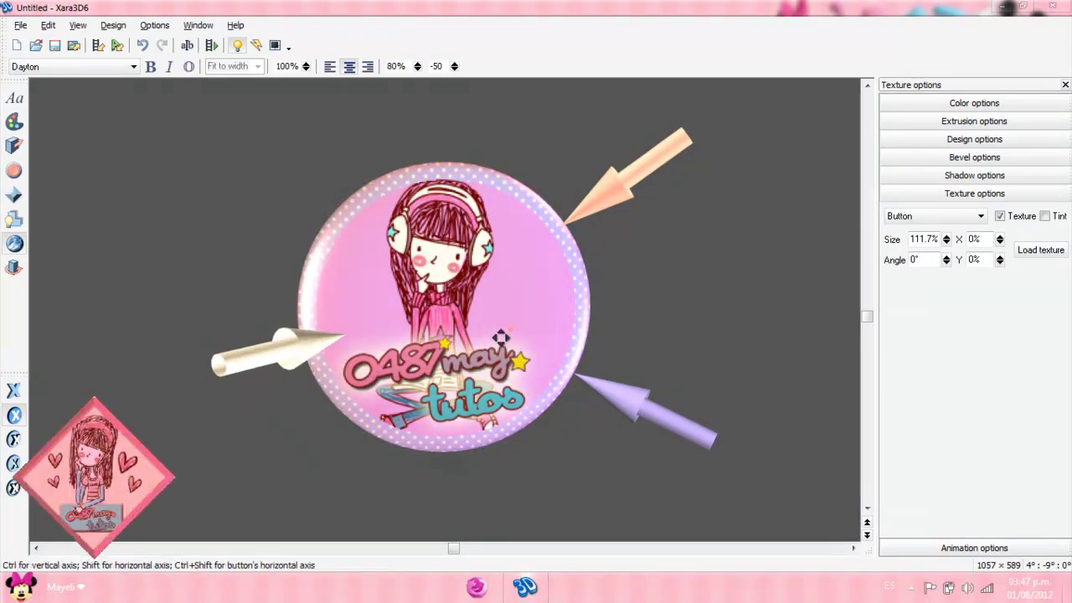
{"action": "left_click_drag", "start_coordinate": [501, 337], "coordinate": [507, 339]}
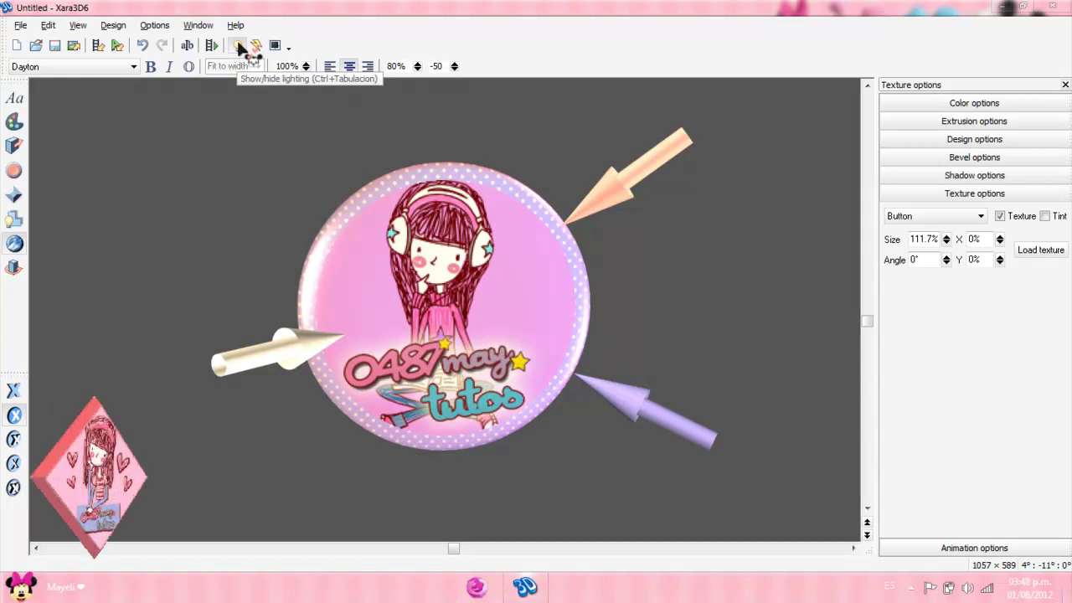
{"action": "left_click", "coordinate": [240, 48]}
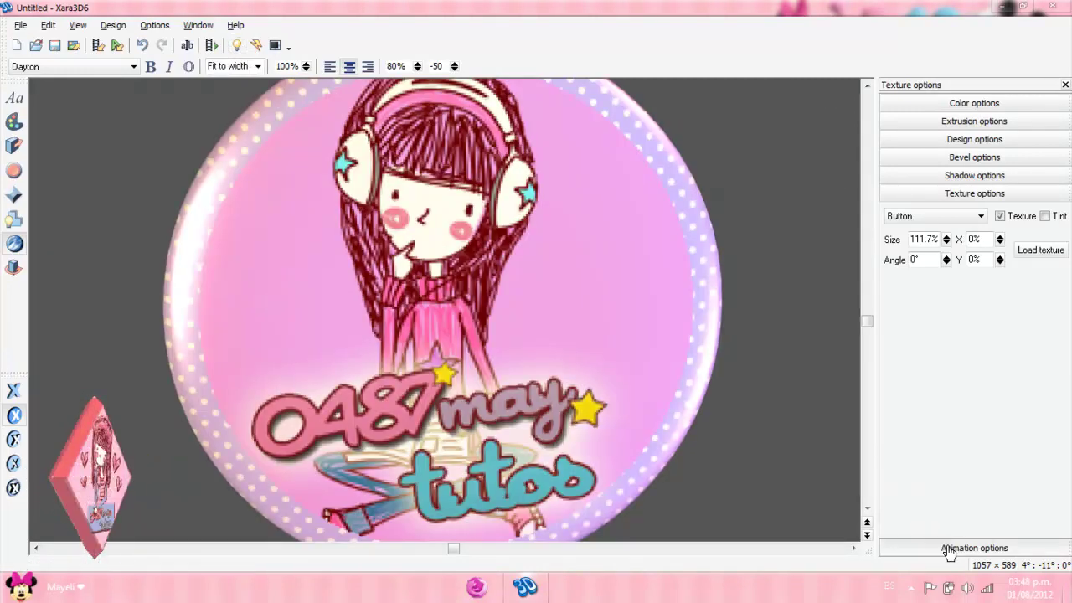
Preview several preset animations for the button and apply AlternateCharsRotate1.X3D
{"action": "left_click", "coordinate": [975, 548]}
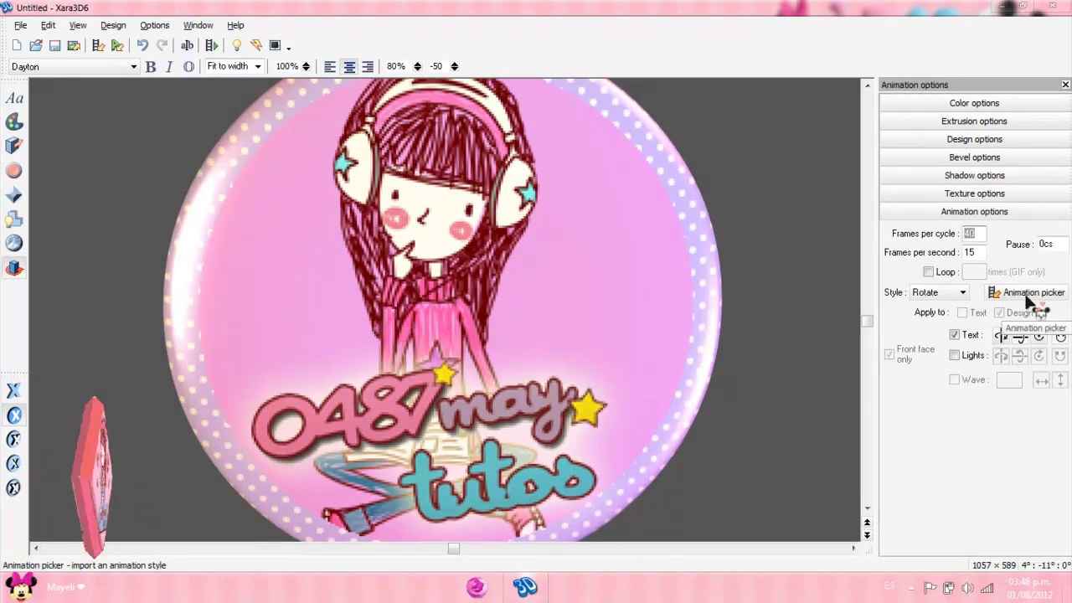
{"action": "left_click", "coordinate": [1027, 293]}
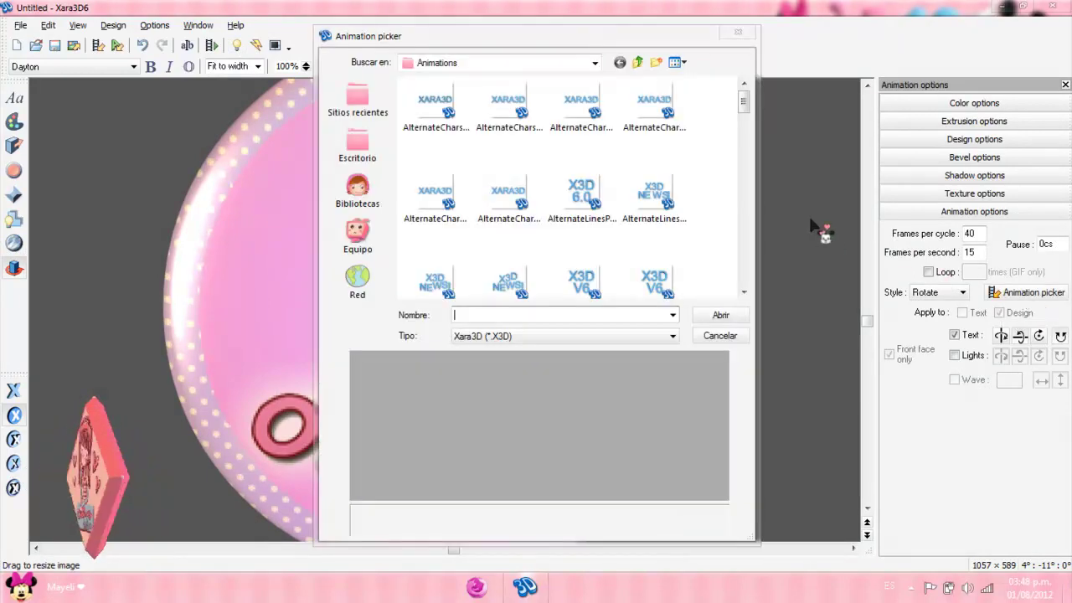
{"action": "left_click", "coordinate": [670, 113]}
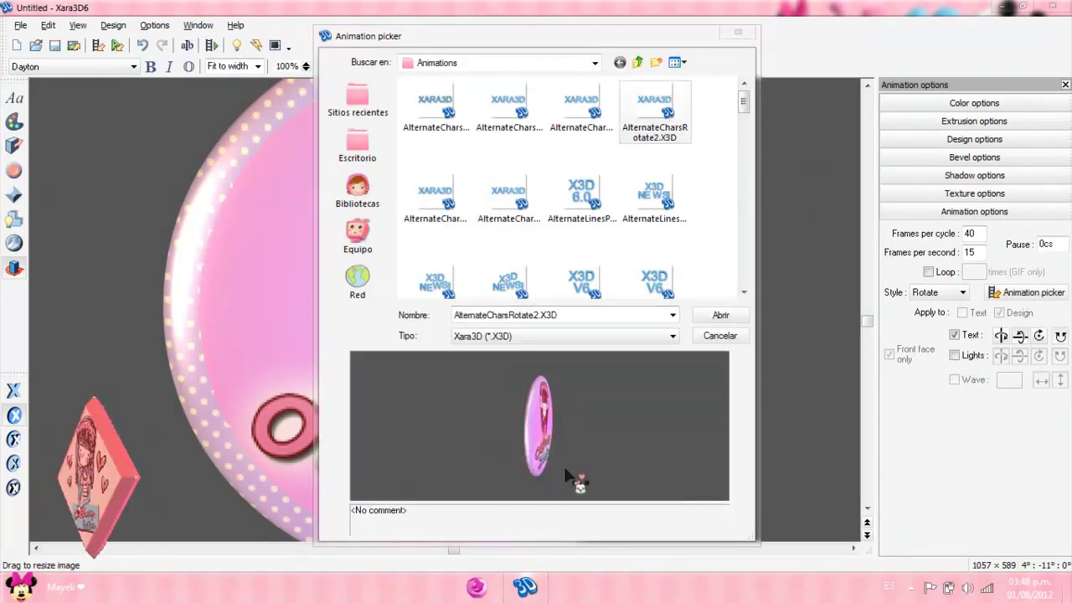
{"action": "left_click", "coordinate": [568, 125]}
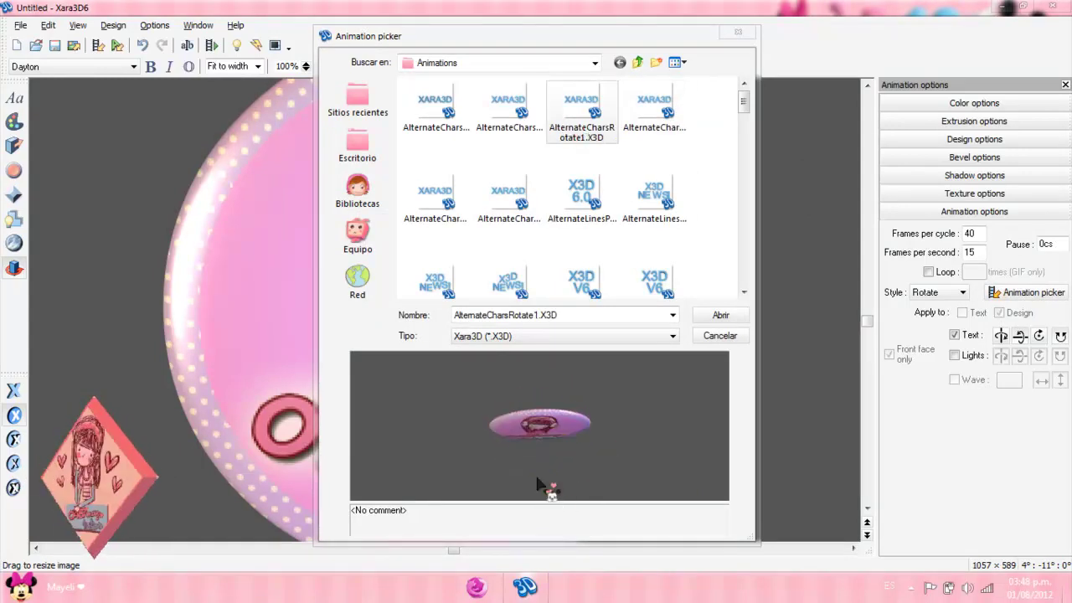
{"action": "left_click", "coordinate": [526, 117]}
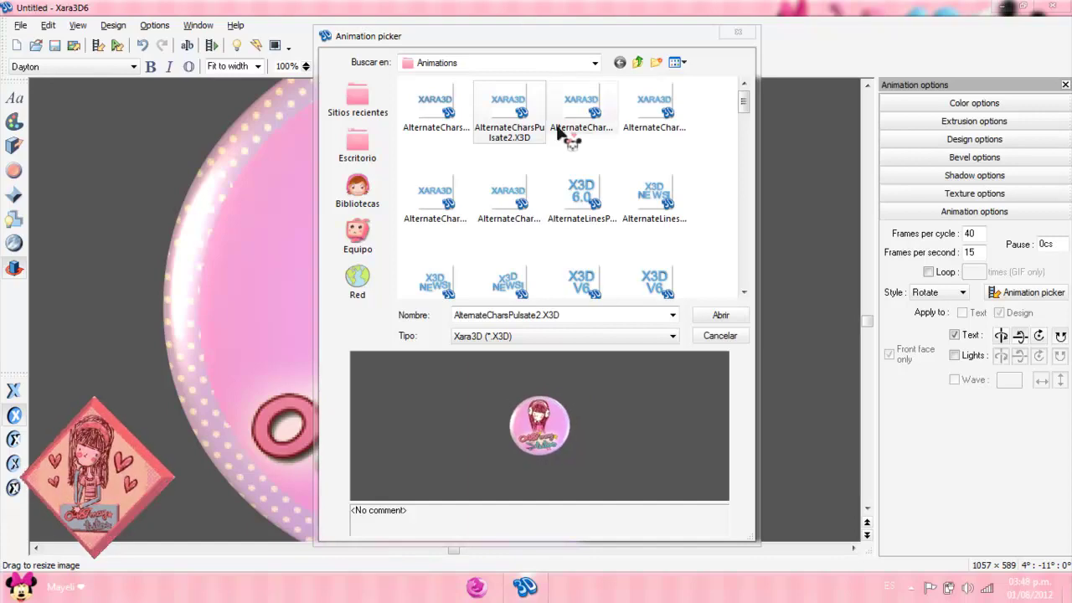
{"action": "left_click", "coordinate": [449, 125]}
{"action": "left_click", "coordinate": [598, 108]}
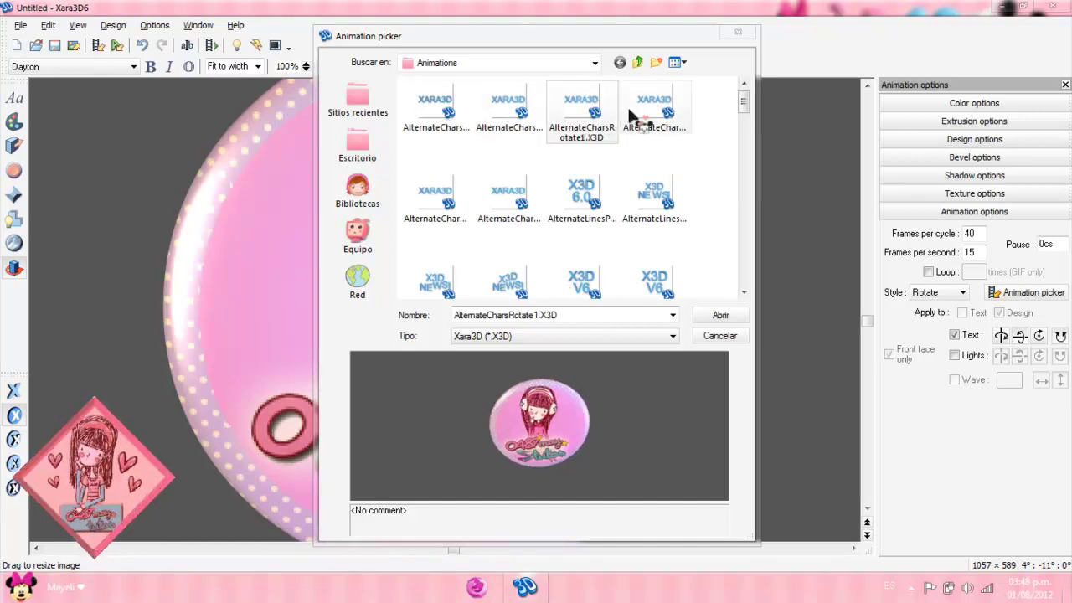
{"action": "left_click", "coordinate": [717, 318]}
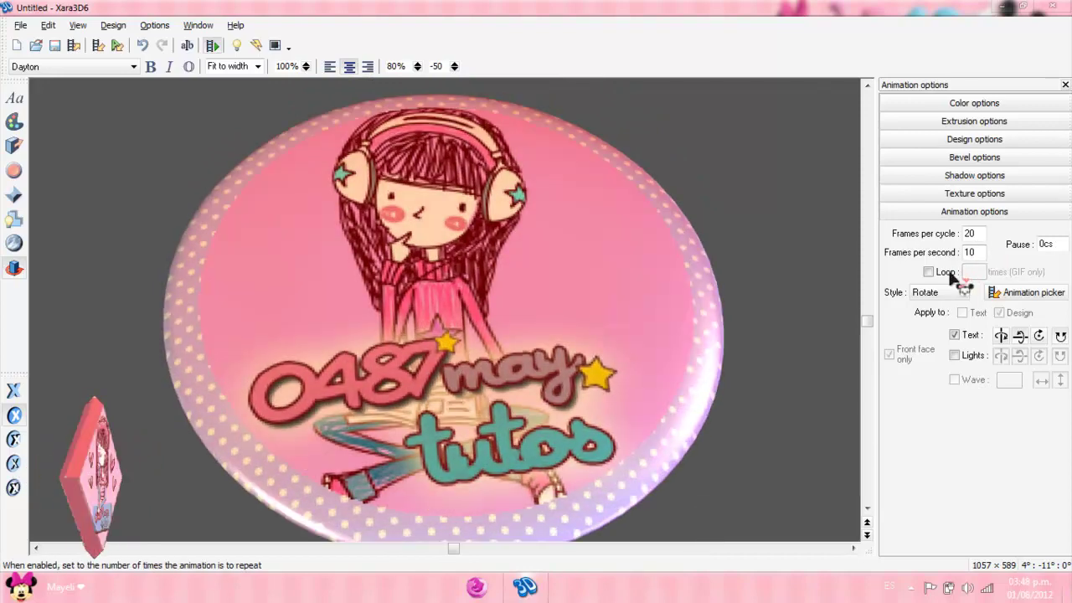
Try the Swing and Pulsate animation styles on the button and set the style back to Rotate
{"action": "left_click", "coordinate": [963, 294]}
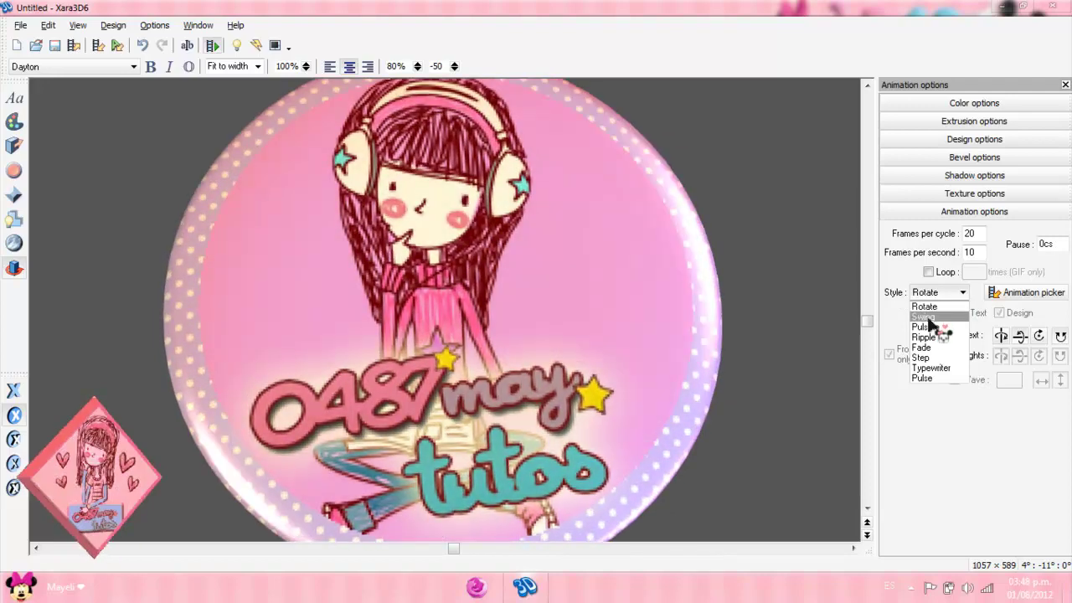
{"action": "left_click", "coordinate": [926, 318]}
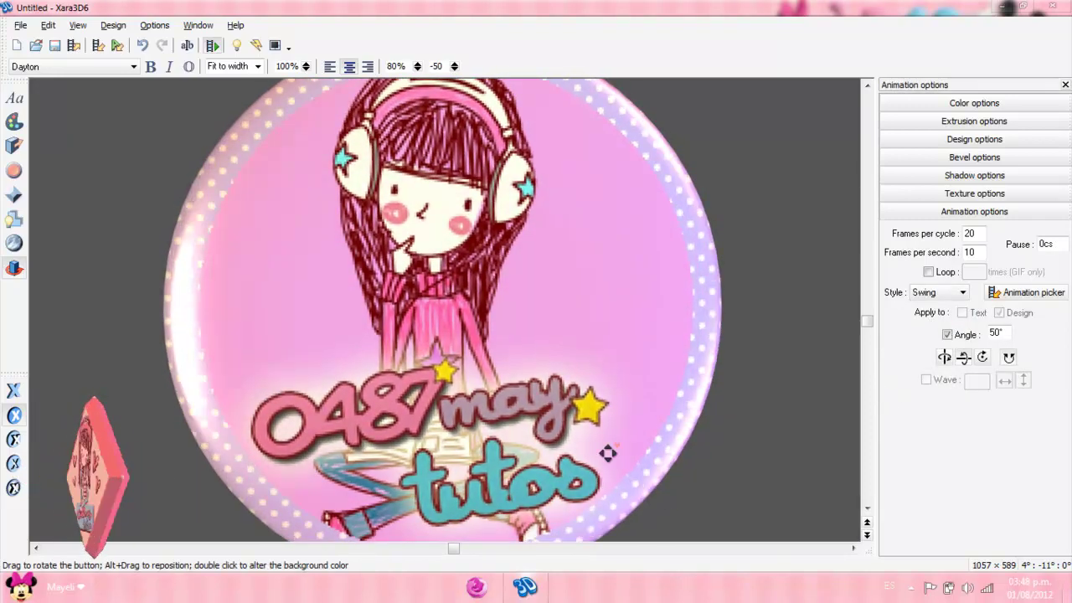
{"action": "left_click", "coordinate": [955, 295]}
{"action": "left_click", "coordinate": [951, 328]}
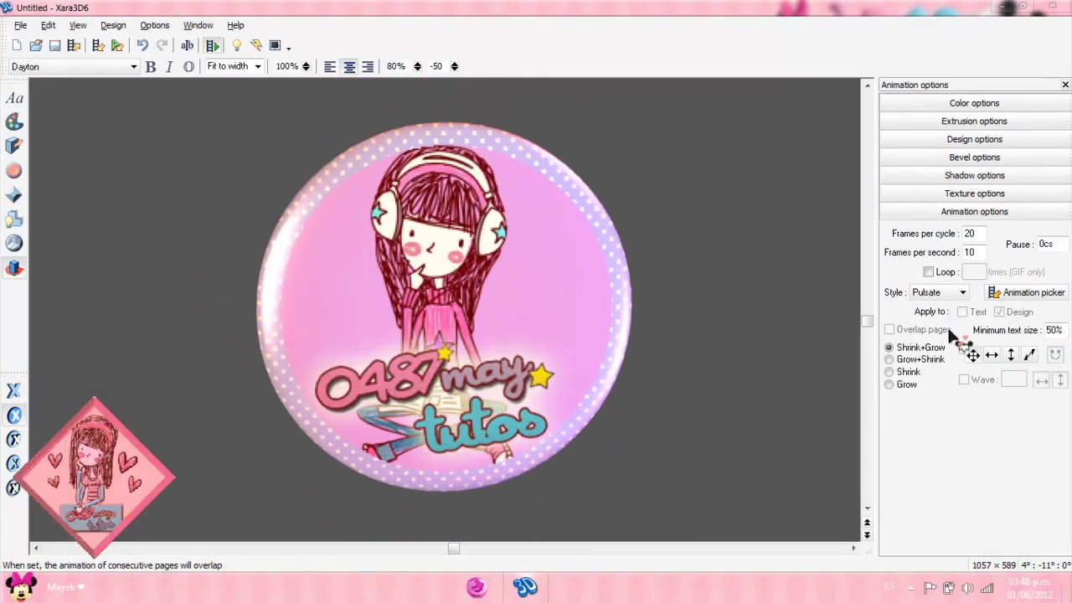
{"action": "left_click", "coordinate": [956, 293]}
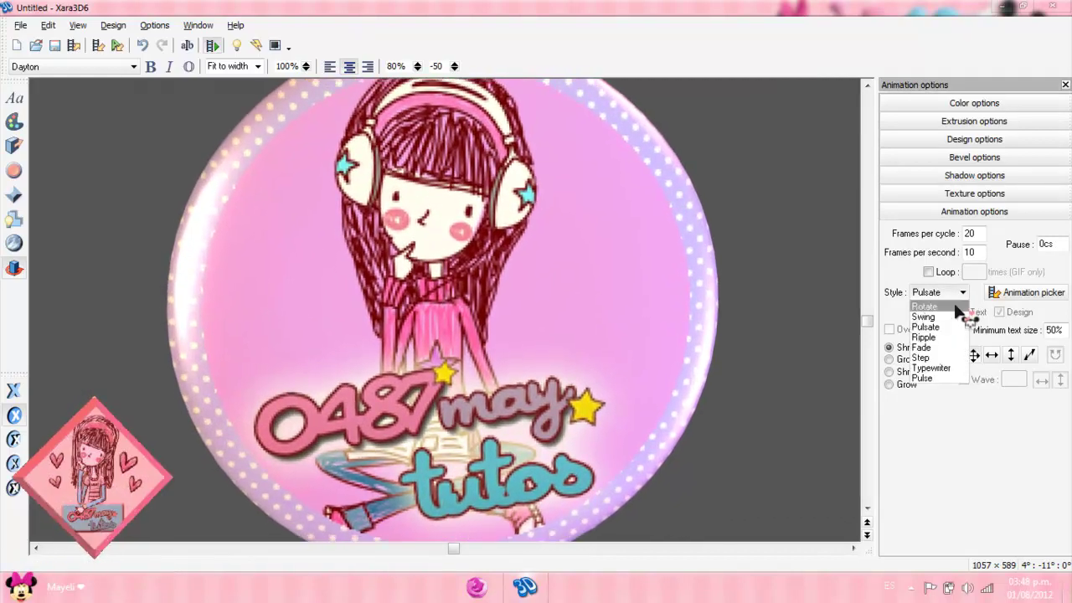
{"action": "left_click", "coordinate": [957, 311]}
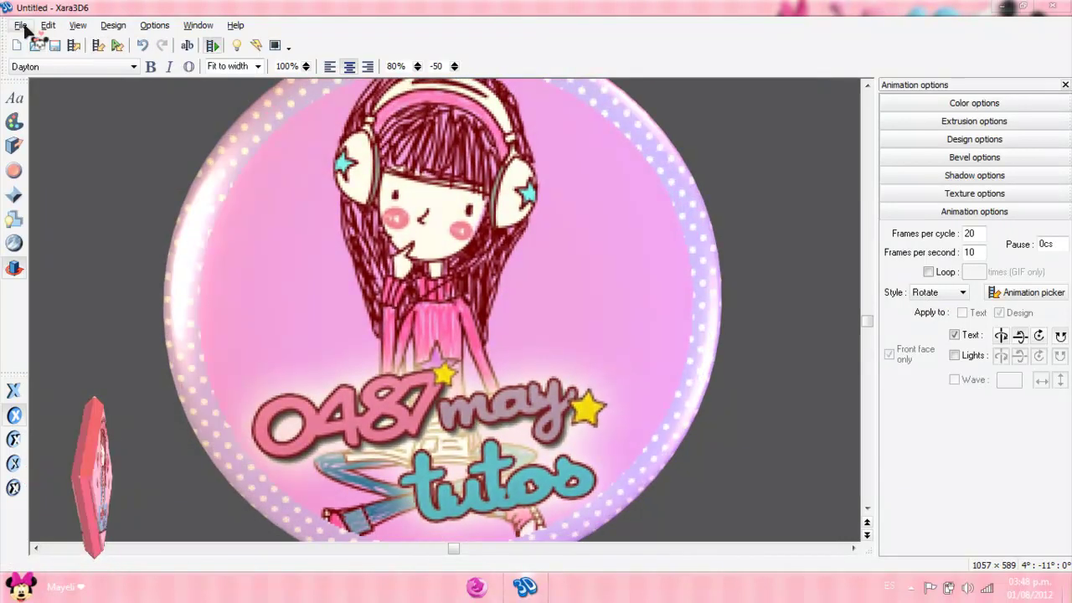
Export the animation to the desktop as a transparent 400 by 400, 16-color GIF without dithering, named "boton lila prueba"
{"action": "left_click", "coordinate": [20, 26]}
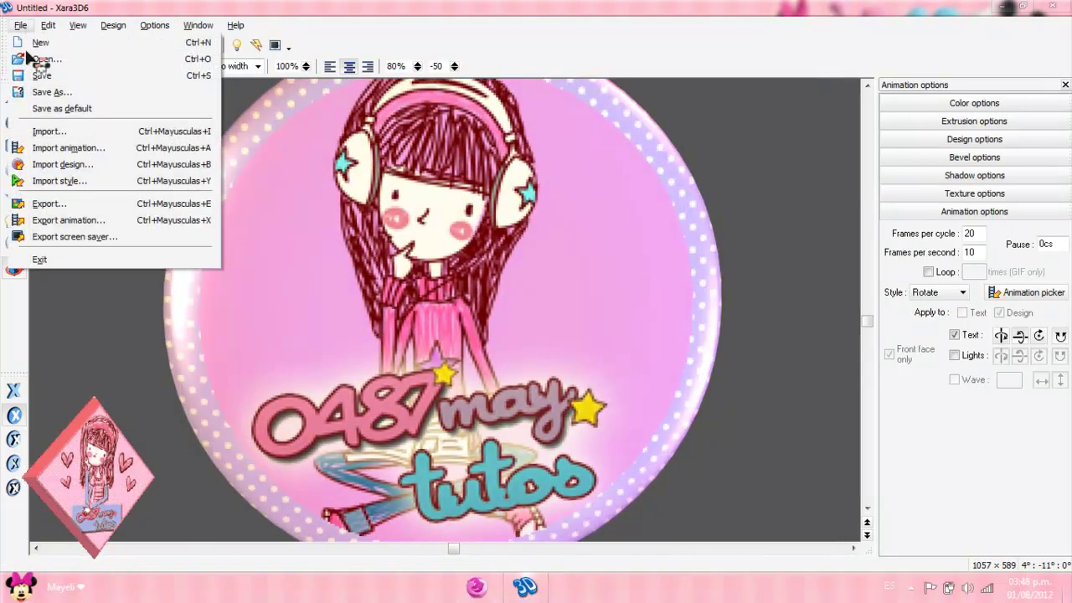
{"action": "left_click", "coordinate": [63, 222]}
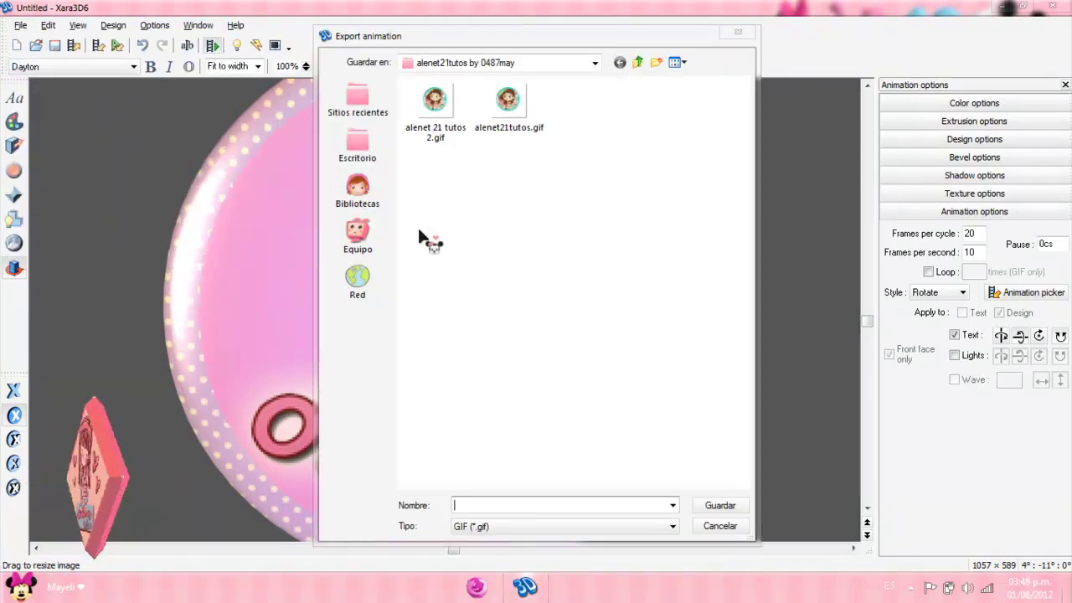
{"action": "left_click", "coordinate": [357, 144]}
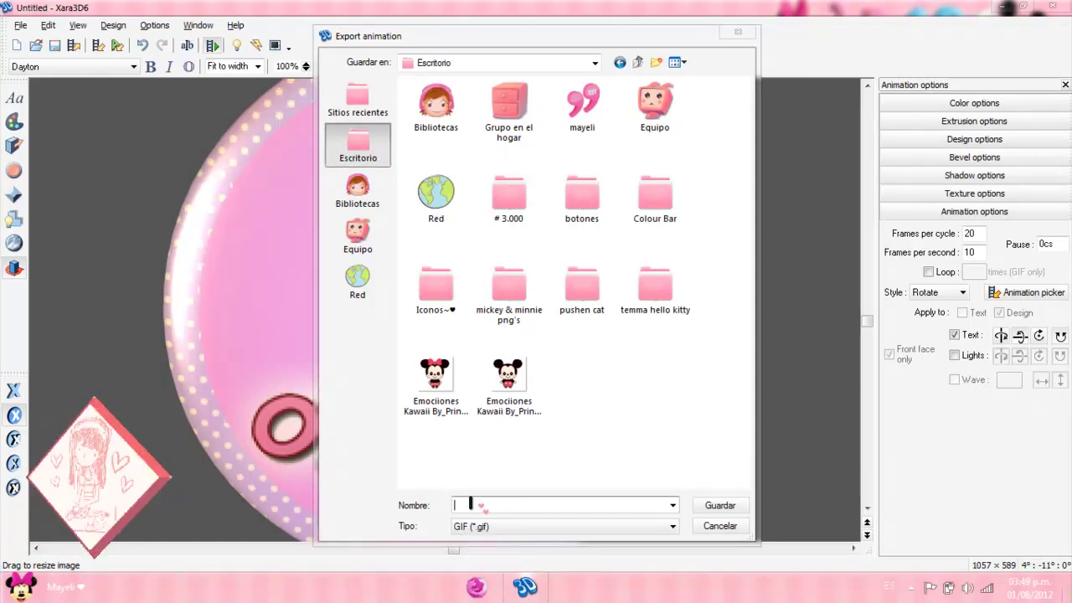
{"action": "type", "text": "boton "}
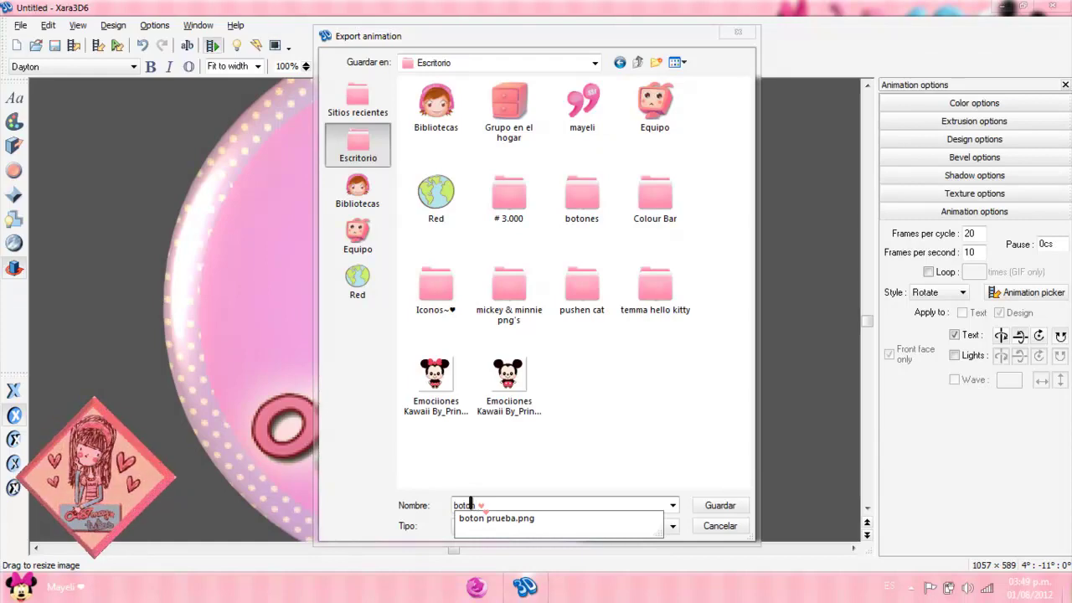
{"action": "type", "text": "ti"}
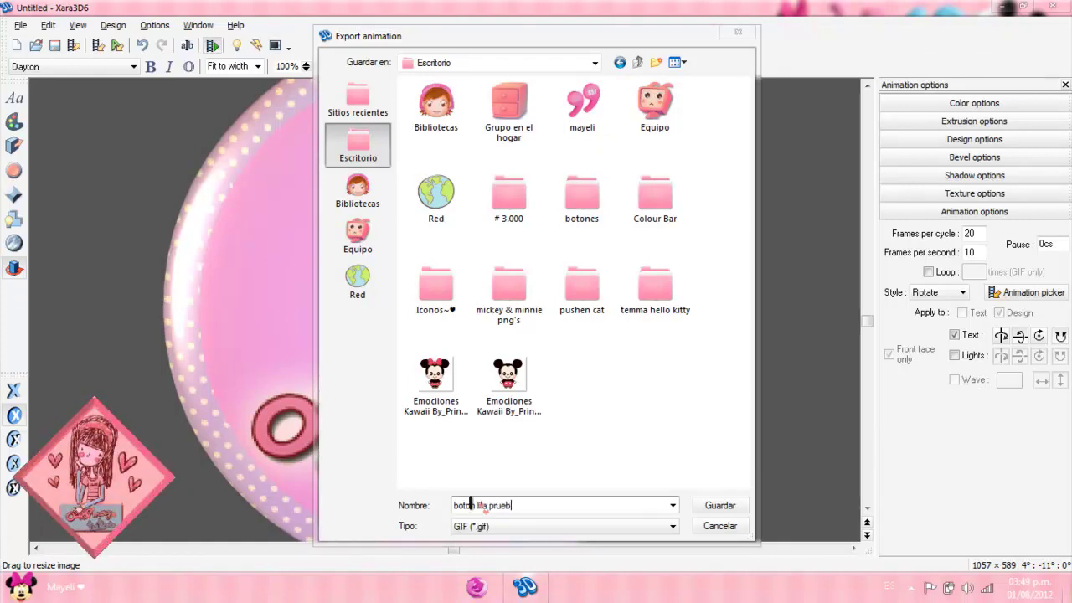
{"action": "left_click", "coordinate": [733, 505]}
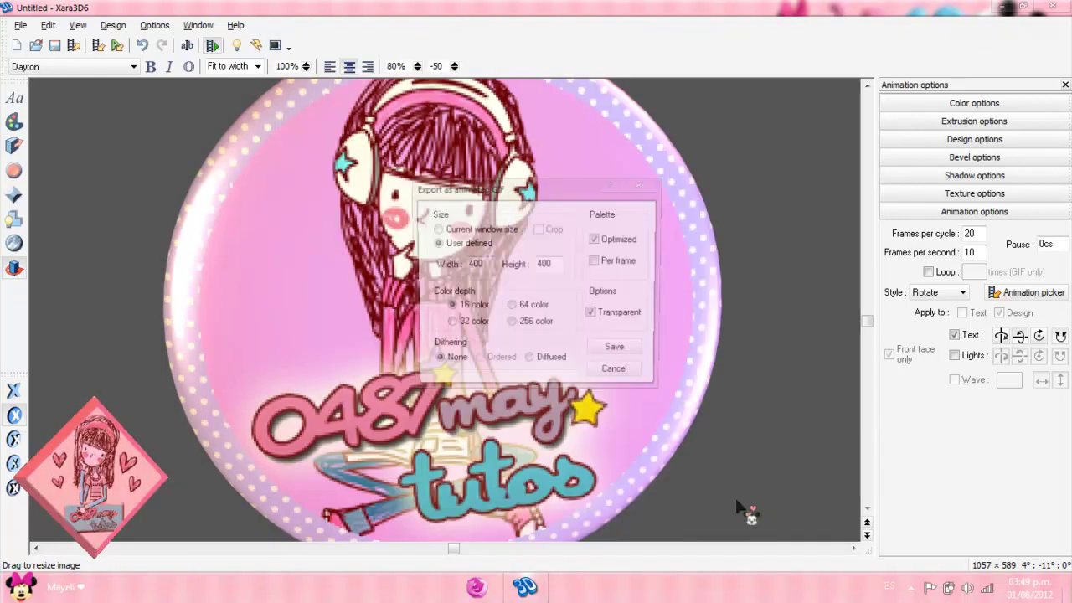
{"action": "left_click_drag", "start_coordinate": [532, 194], "coordinate": [509, 194]}
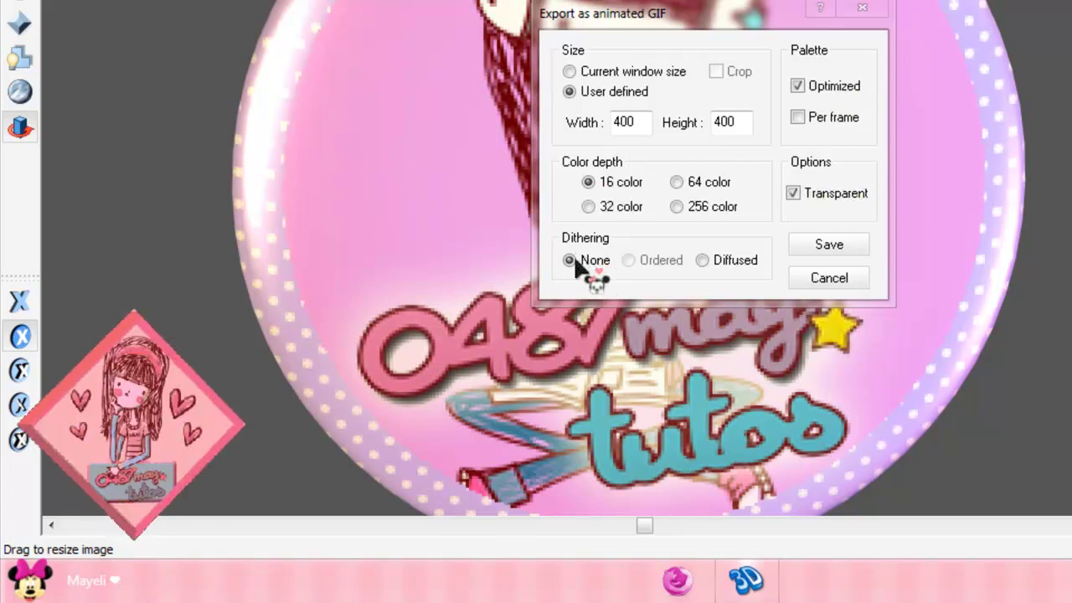
{"action": "left_click", "coordinate": [829, 245]}
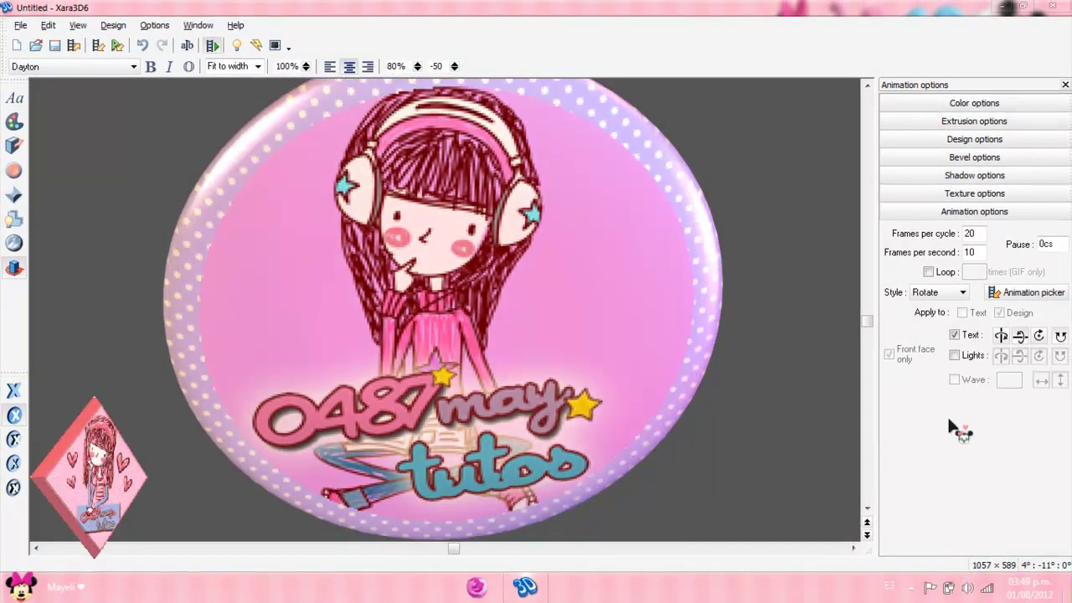
Close Xara3D6 without saving the changes to the untitled project
{"action": "left_click", "coordinate": [1052, 8]}
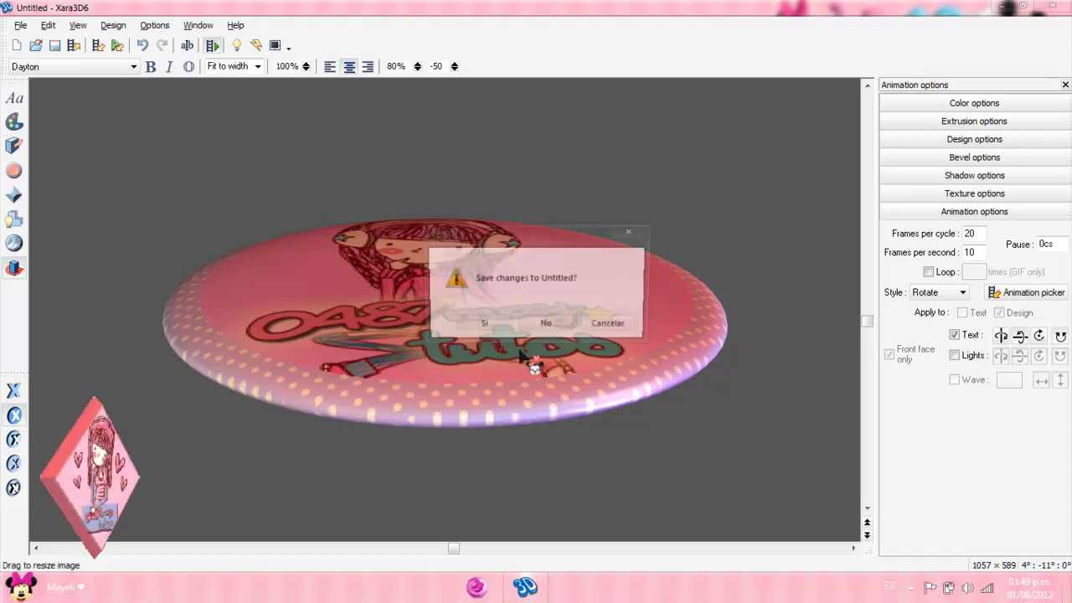
{"action": "left_click", "coordinate": [545, 325]}
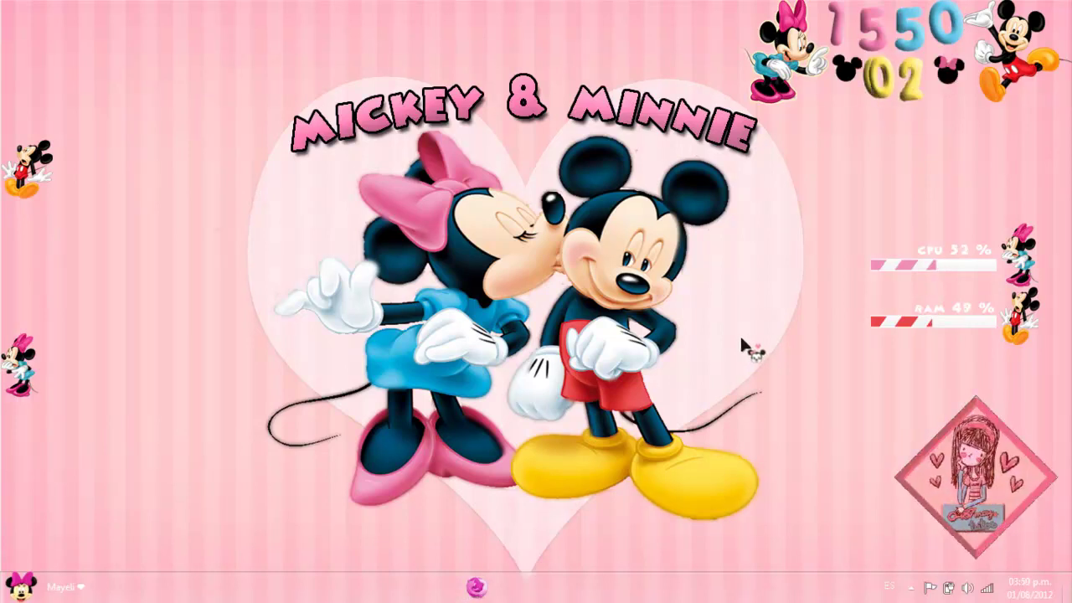
Switch to XWidget and create a new widget from the Blank template with display and folder name "boton lila prueba"
{"action": "left_click", "coordinate": [912, 593]}
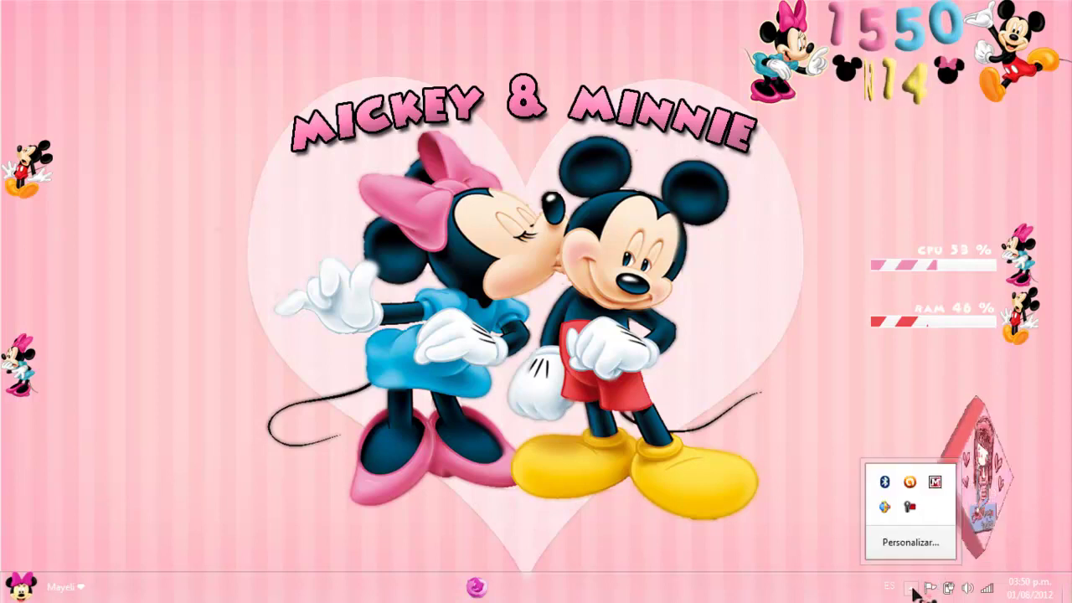
{"action": "right_click", "coordinate": [884, 506]}
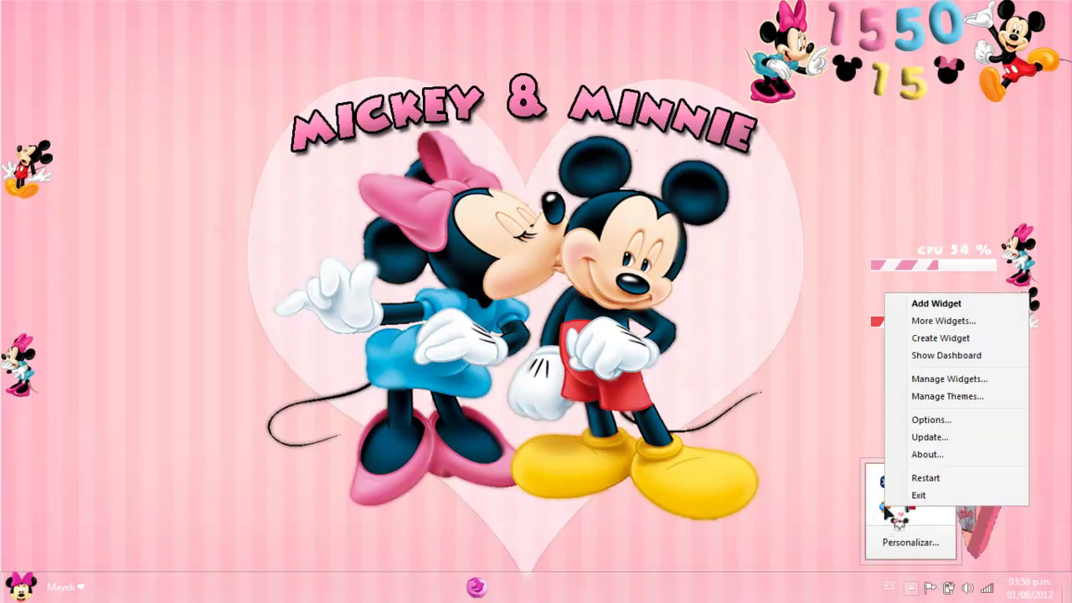
{"action": "left_click", "coordinate": [954, 339]}
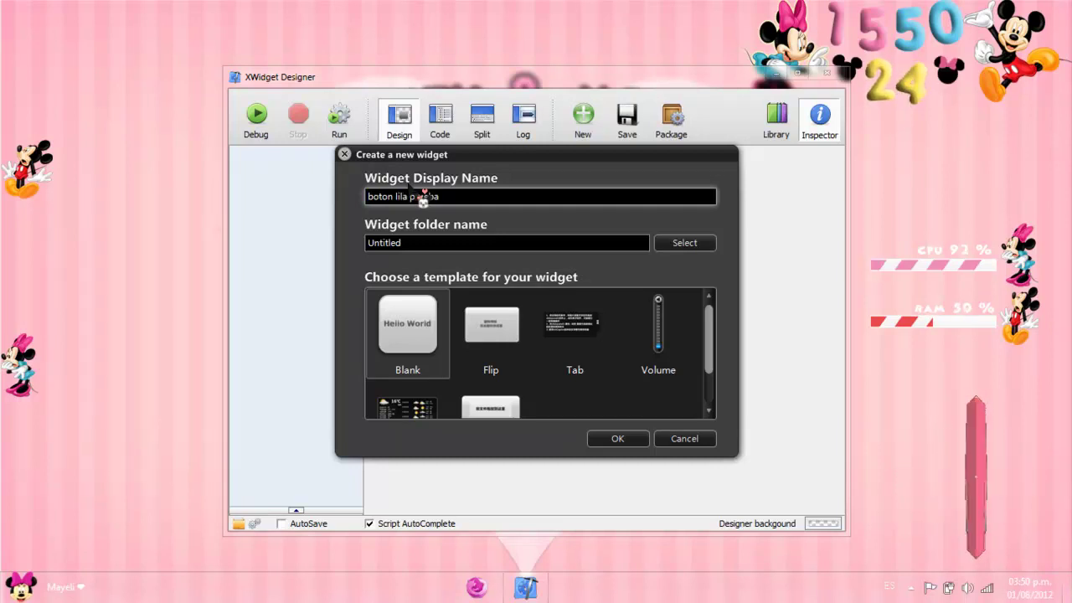
{"action": "left_click", "coordinate": [408, 345]}
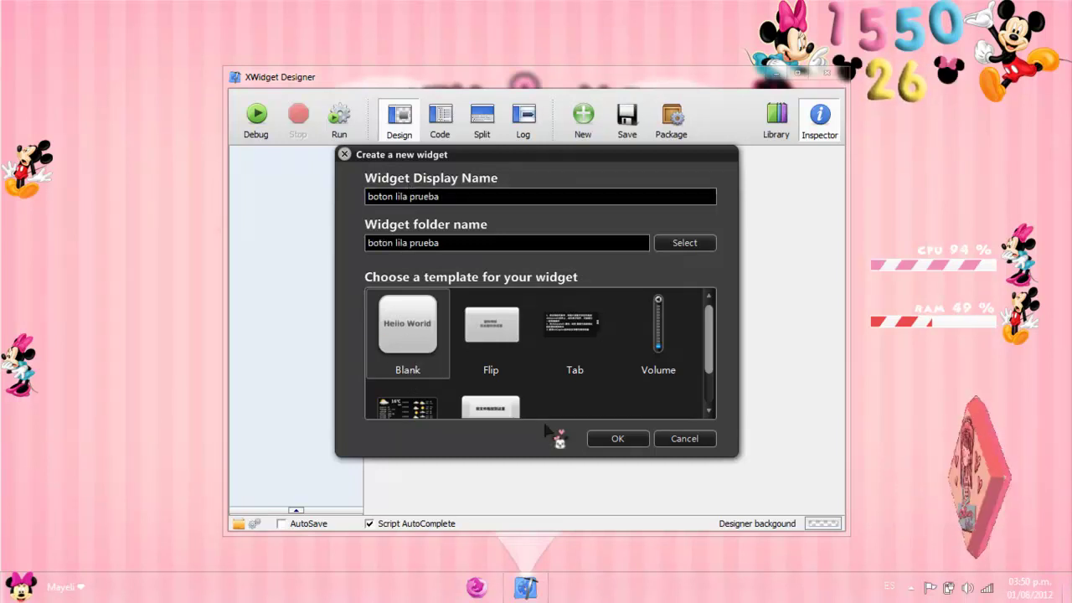
{"action": "left_click", "coordinate": [618, 438]}
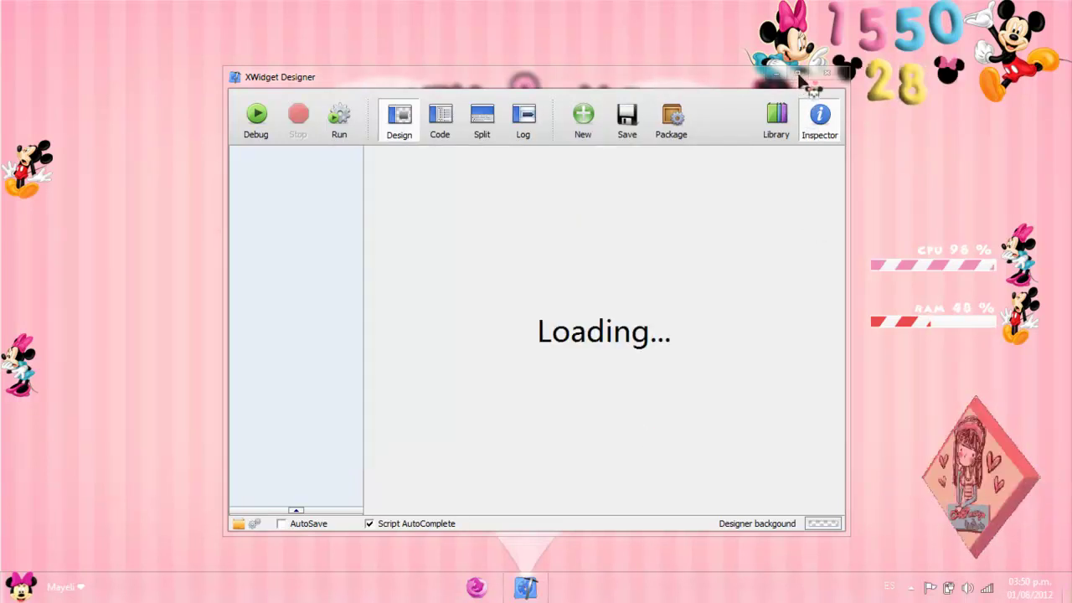
{"action": "left_click", "coordinate": [801, 77]}
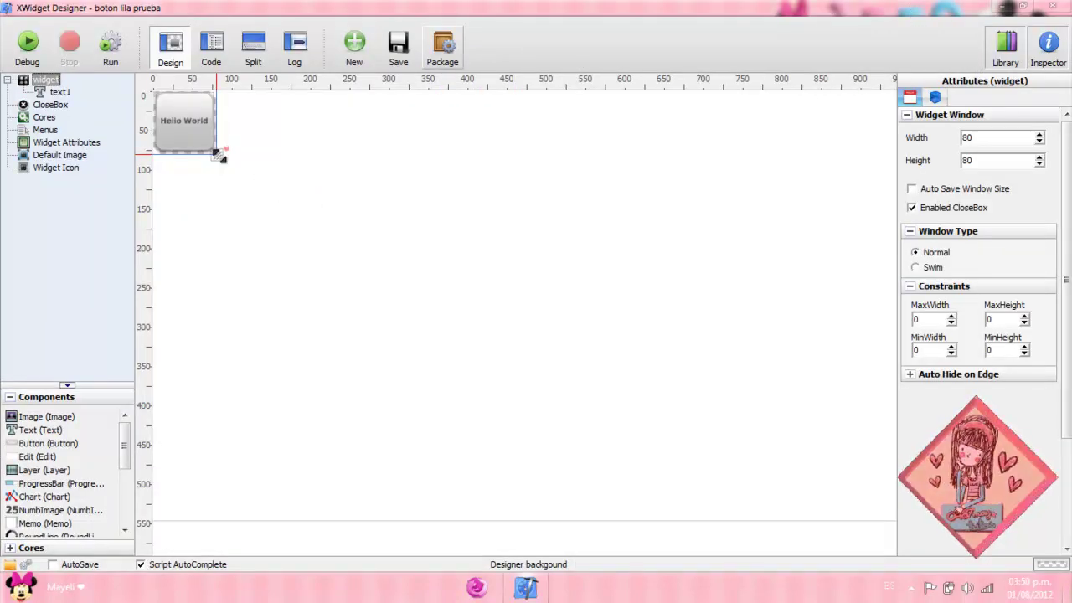
Enlarge the widget window to about 359 by 304 and delete its "Hello World" text element
{"action": "left_click_drag", "start_coordinate": [219, 156], "coordinate": [435, 329]}
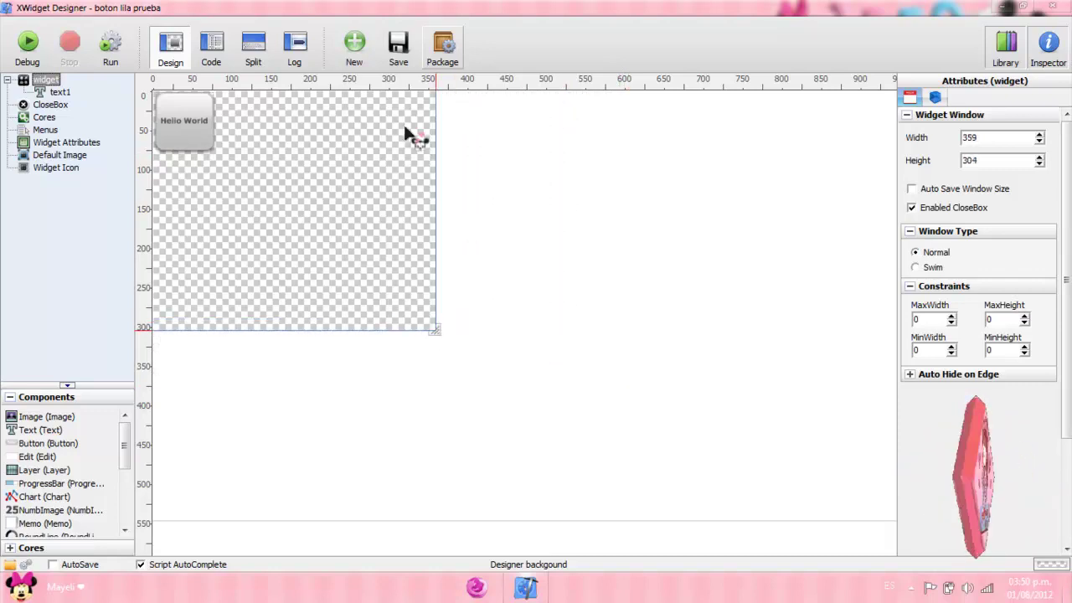
{"action": "left_click", "coordinate": [60, 91]}
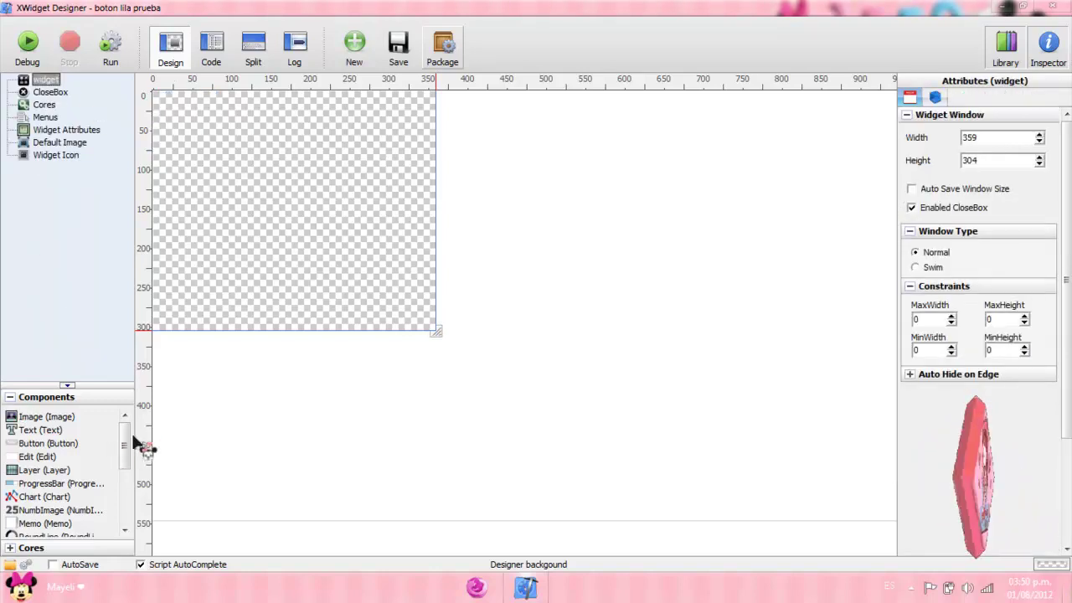
Add a Gif component to the widget and stretch it to cover most of the widget window
{"action": "scroll", "coordinate": [130, 453], "scroll_direction": "down", "scroll_amount": 3}
{"action": "double_click", "coordinate": [32, 523]}
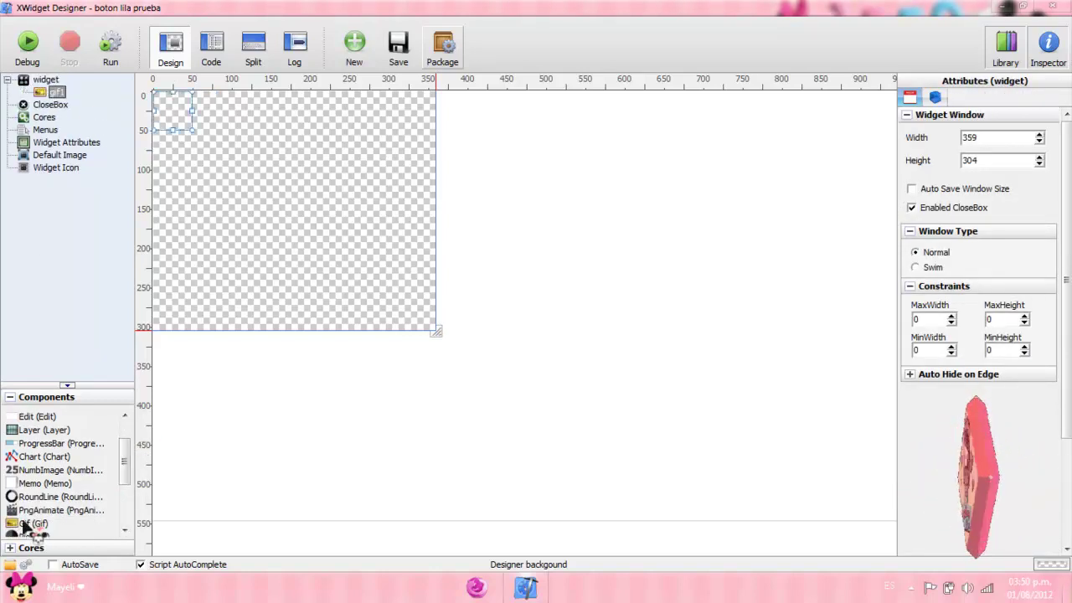
{"action": "left_click_drag", "start_coordinate": [193, 130], "coordinate": [358, 279]}
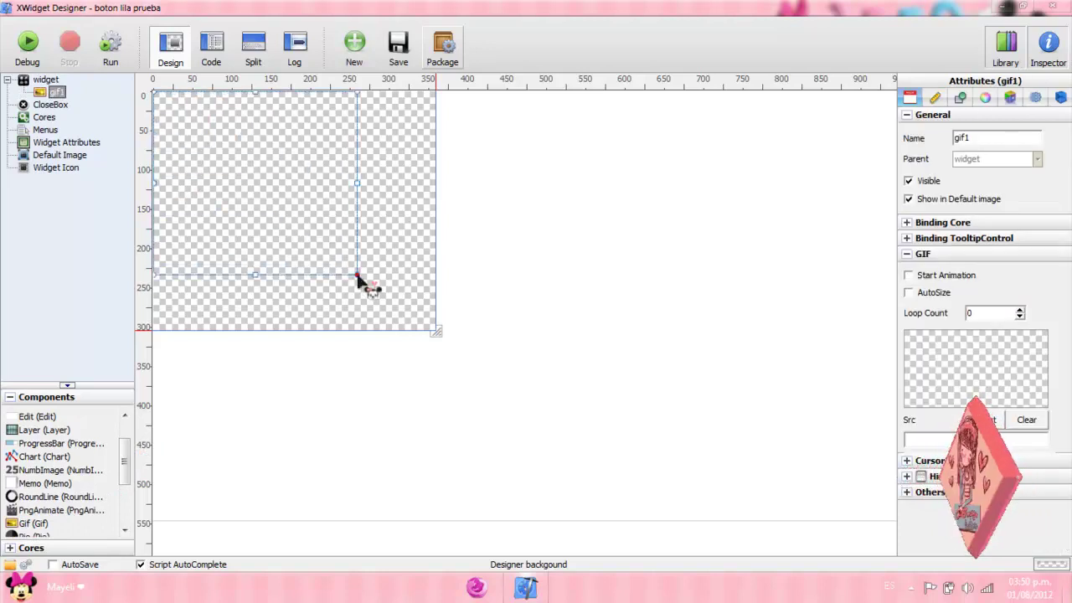
Import "boton lila prueba.gif" from the desktop as the source of the Gif component
{"action": "left_click", "coordinate": [963, 363]}
{"action": "left_click", "coordinate": [291, 205]}
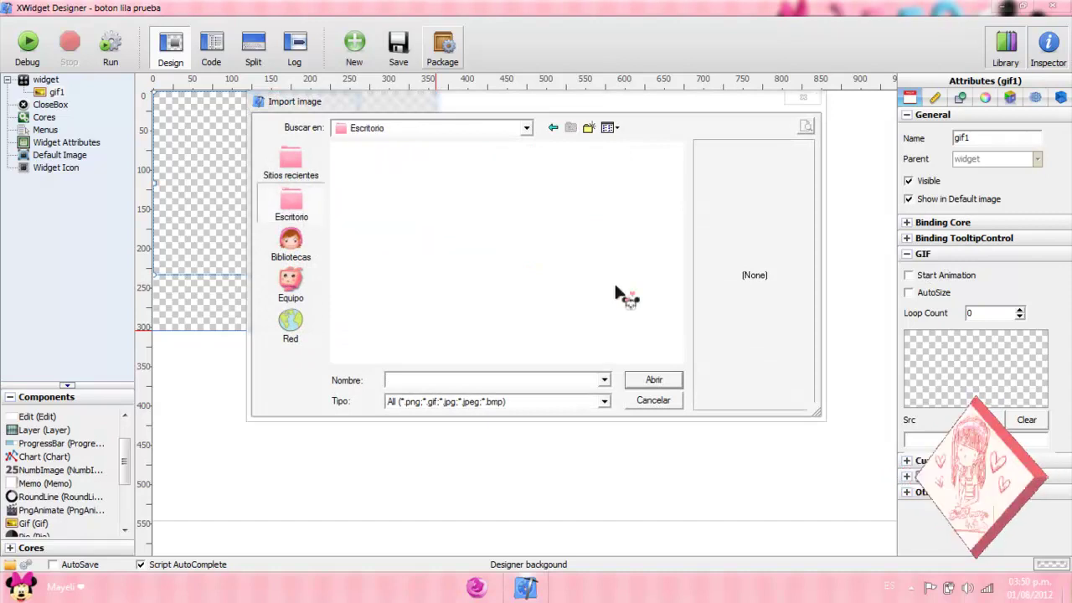
{"action": "left_click_drag", "start_coordinate": [682, 201], "coordinate": [686, 320]}
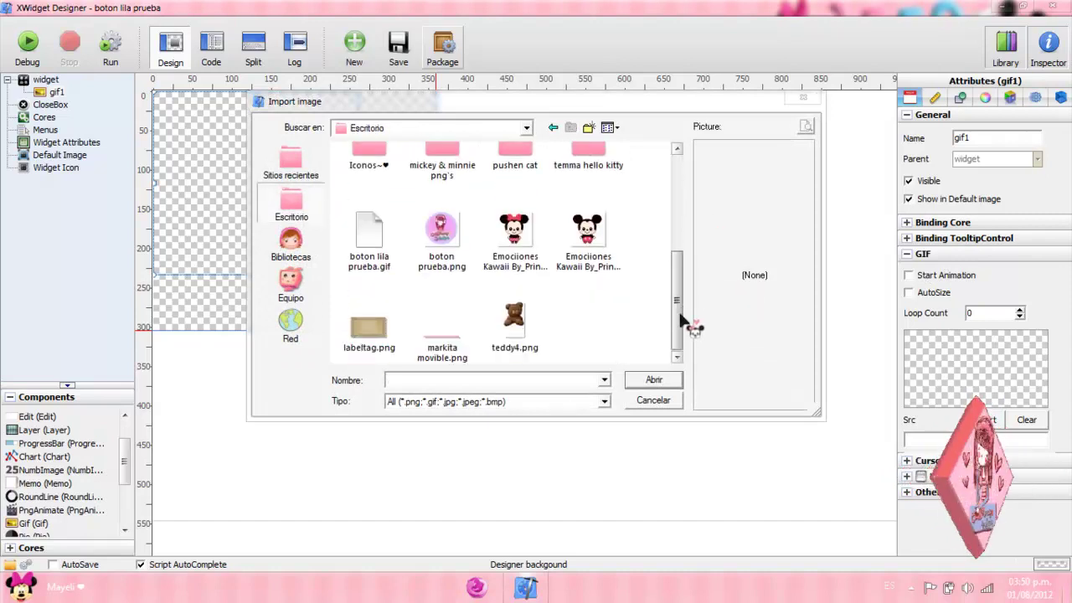
{"action": "left_click", "coordinate": [374, 257]}
{"action": "left_click", "coordinate": [438, 261]}
{"action": "left_click", "coordinate": [365, 257]}
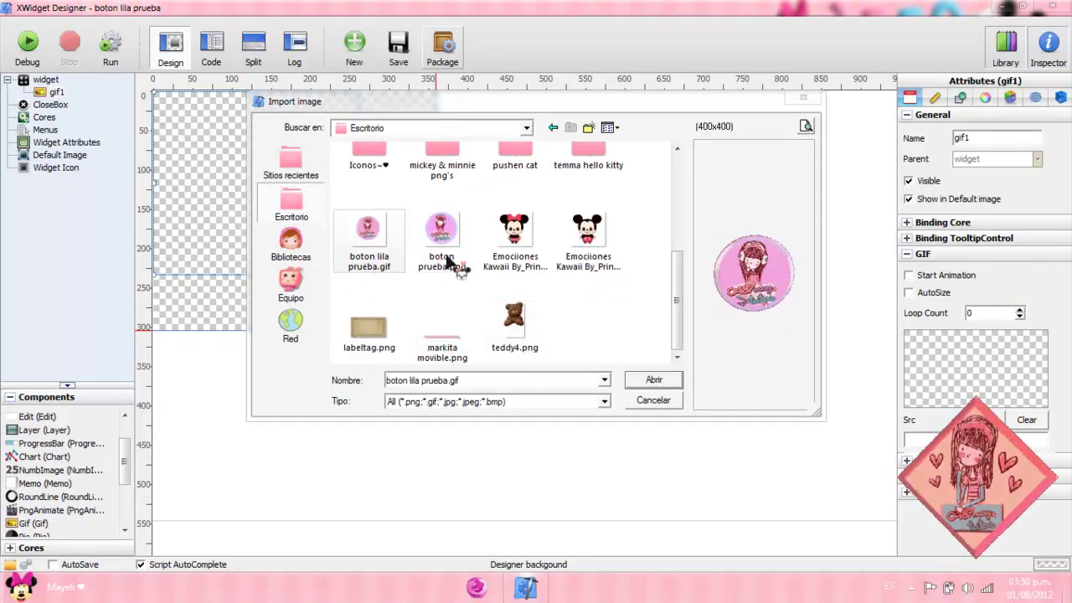
{"action": "left_click", "coordinate": [660, 381]}
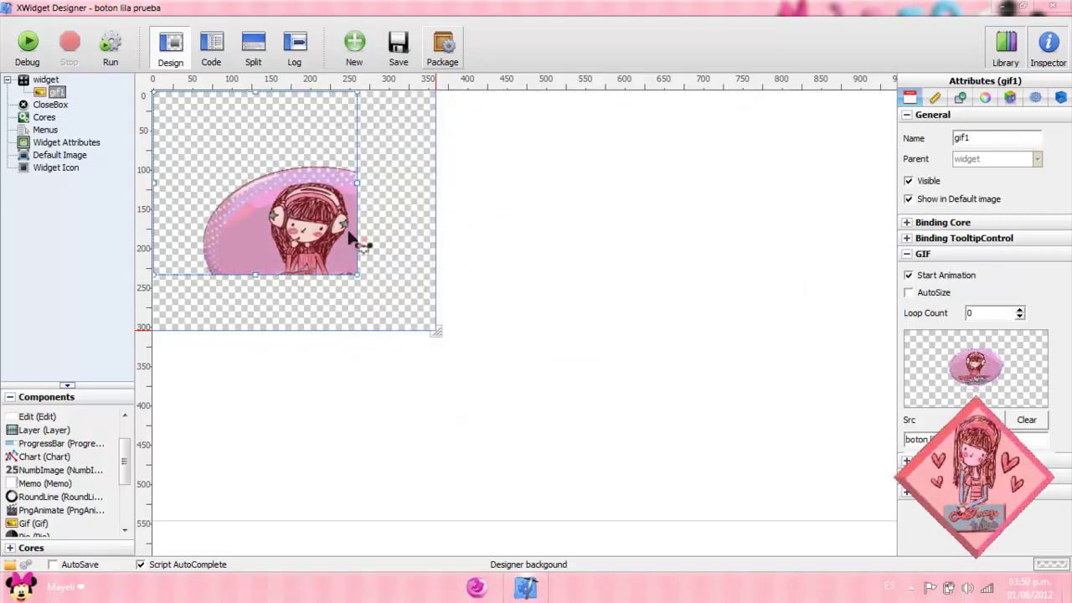
Enlarge the GIF component to fit the whole button, set its scale to 72 and move it to about X -9, Y -30
{"action": "left_click_drag", "start_coordinate": [359, 276], "coordinate": [461, 362]}
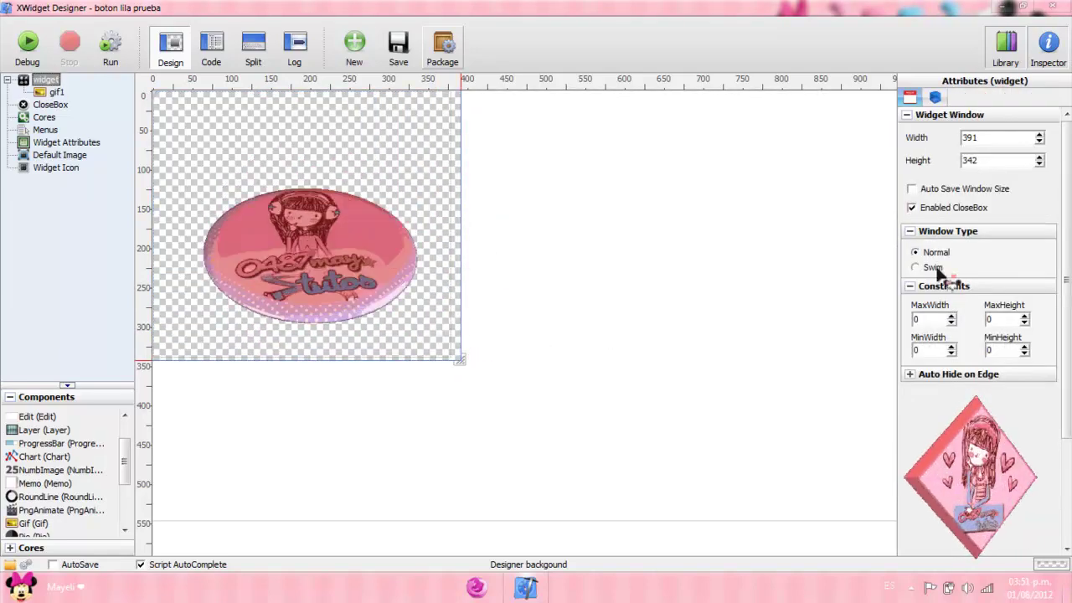
{"action": "left_click", "coordinate": [402, 232]}
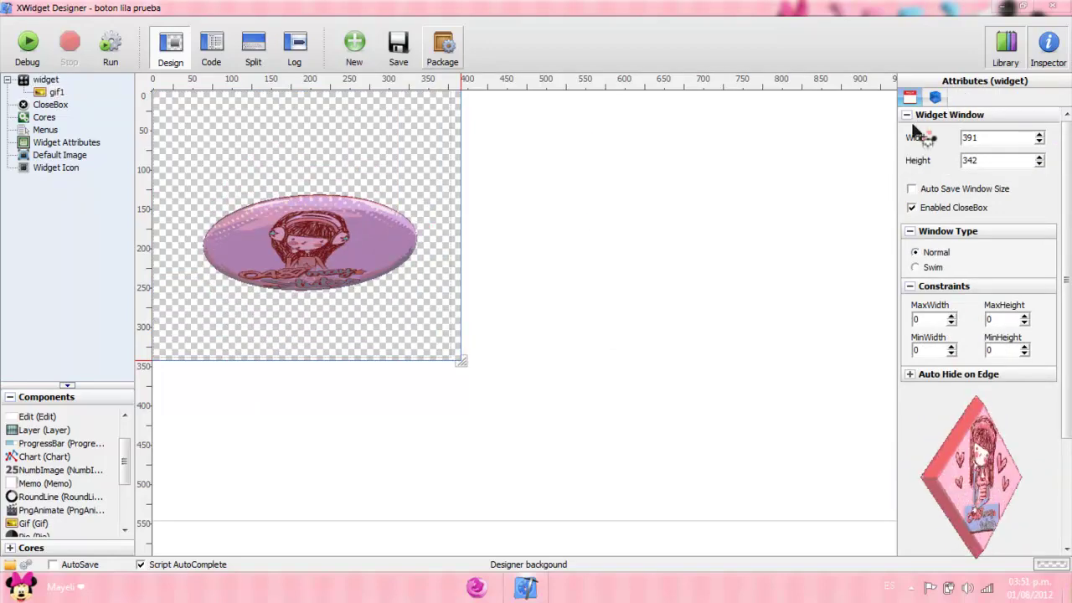
{"action": "left_click", "coordinate": [935, 99]}
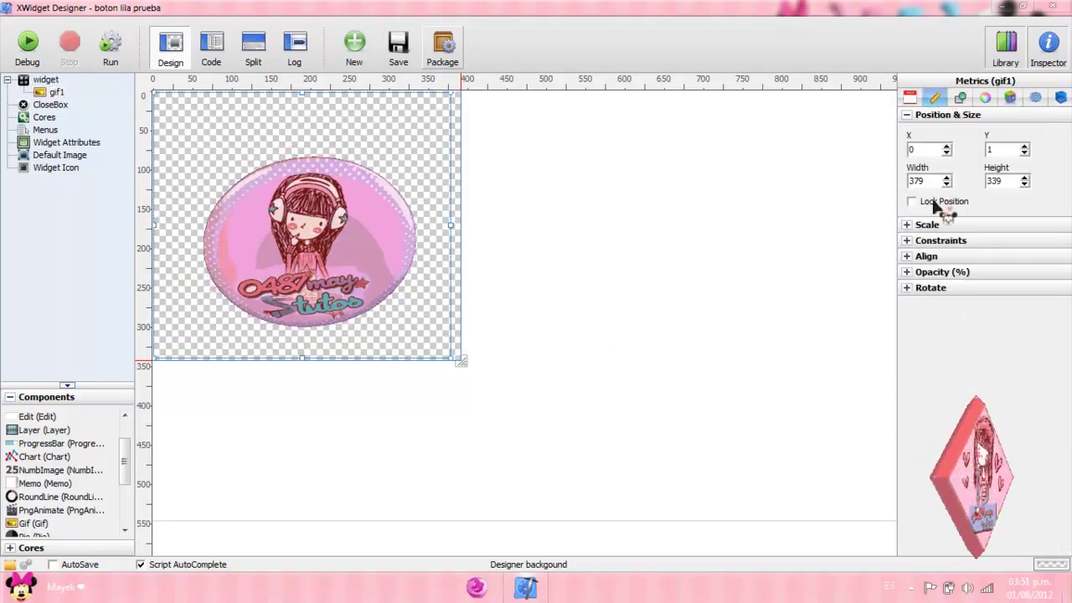
{"action": "left_click", "coordinate": [907, 225]}
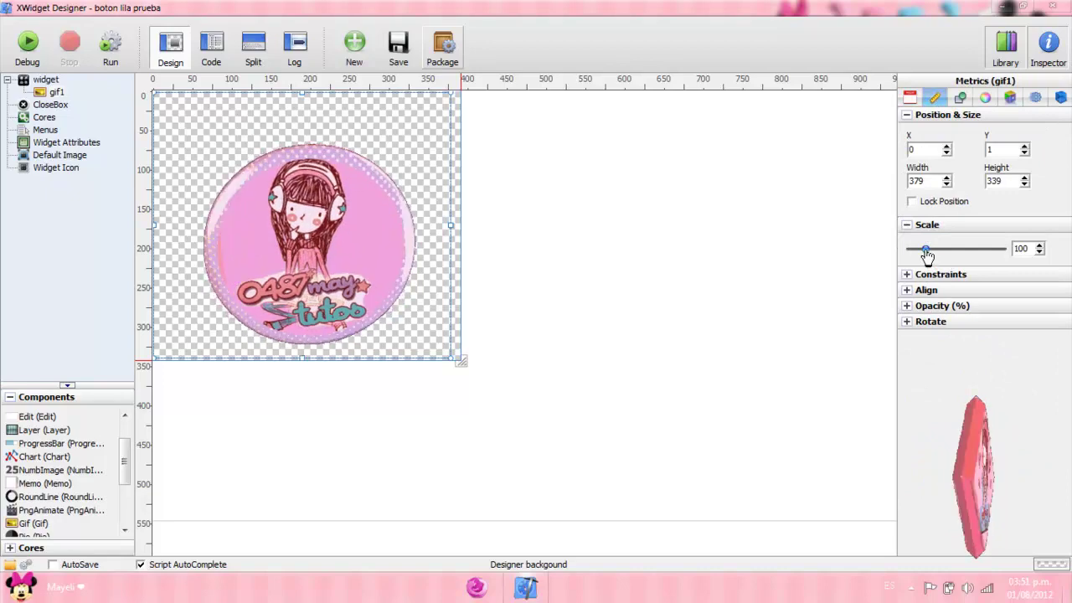
{"action": "left_click_drag", "start_coordinate": [926, 249], "coordinate": [922, 254]}
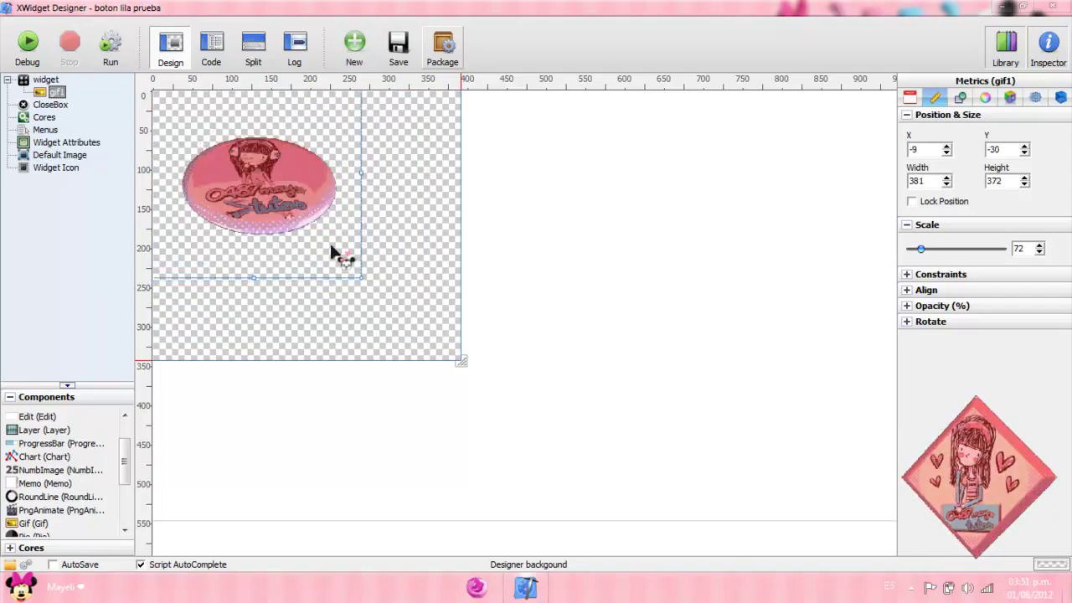
Shrink the widget window to about 272 by 237 around the scaled GIF
{"action": "left_click_drag", "start_coordinate": [463, 363], "coordinate": [369, 279]}
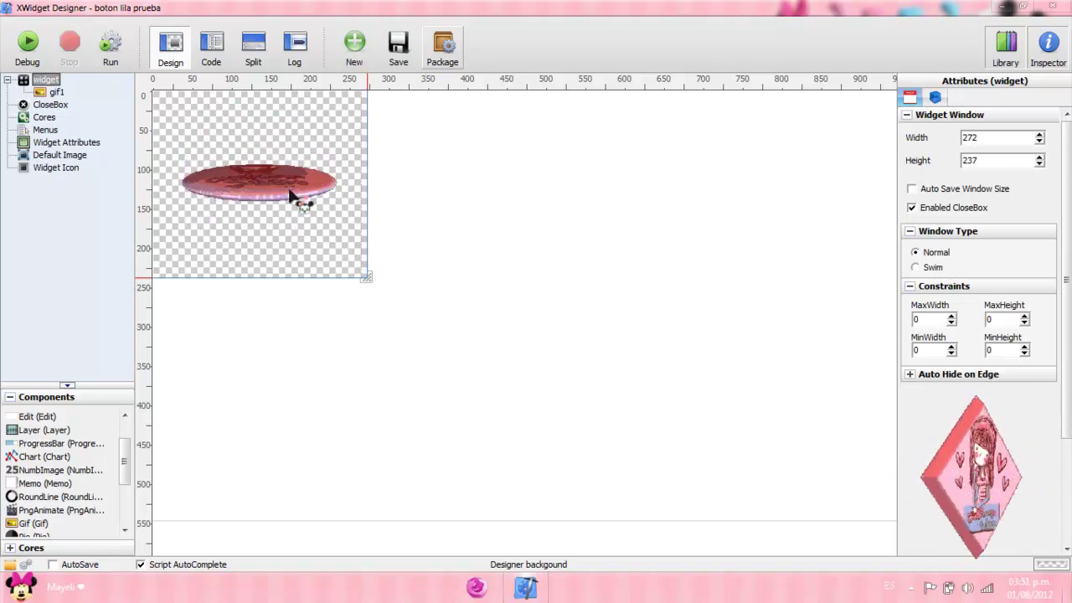
{"action": "left_click", "coordinate": [335, 195]}
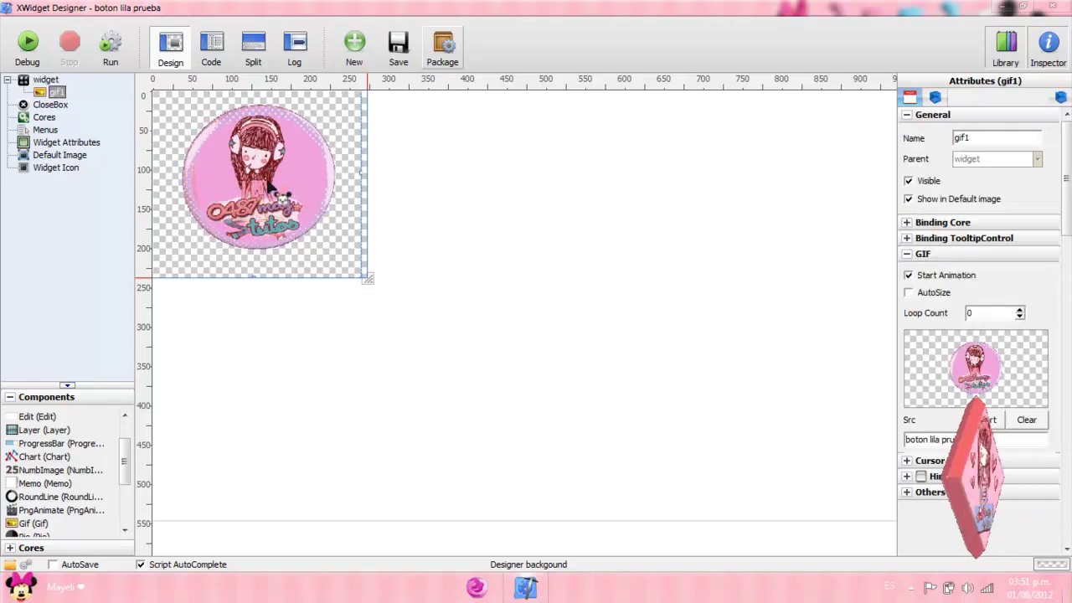
Review the available cores and the widget's attributes
{"action": "left_click", "coordinate": [10, 397]}
{"action": "left_click", "coordinate": [12, 413]}
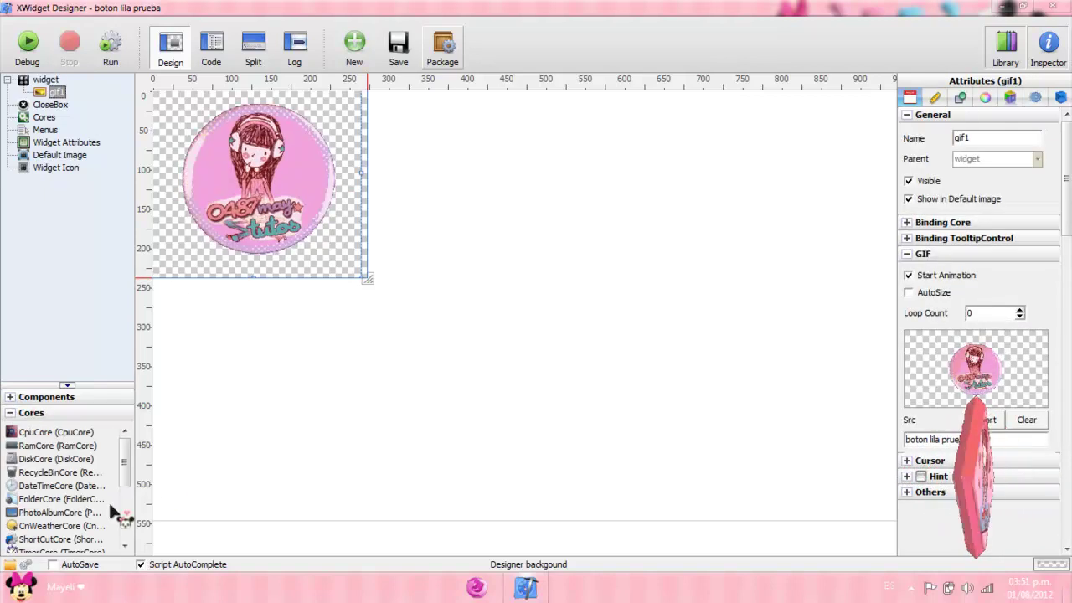
{"action": "scroll", "coordinate": [126, 472], "scroll_direction": "down", "scroll_amount": 2}
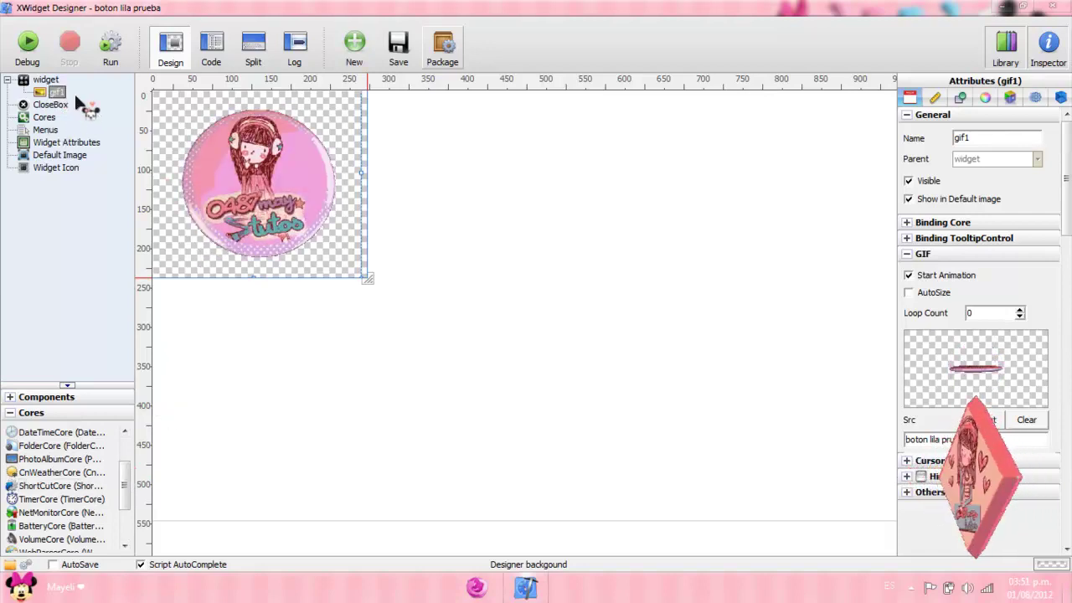
{"action": "left_click", "coordinate": [10, 412]}
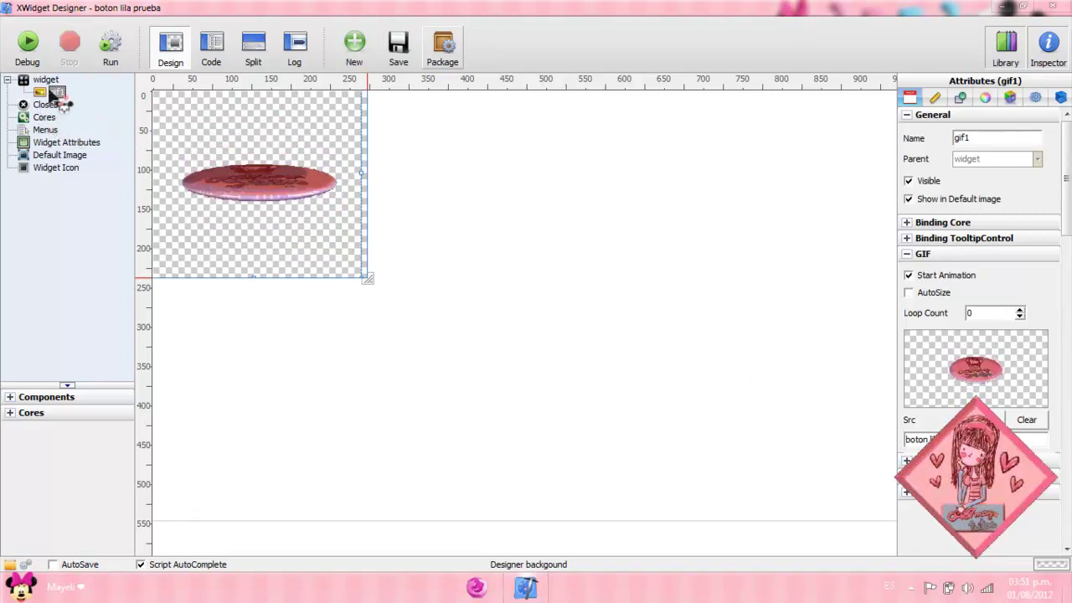
{"action": "left_click", "coordinate": [74, 144]}
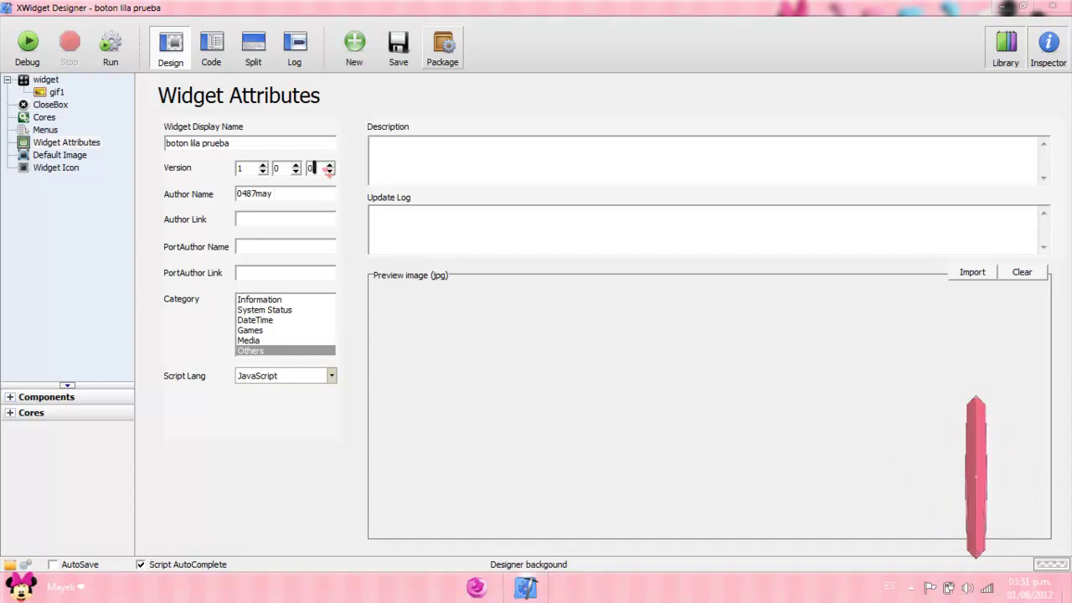
Generate the widget's default image and widget icon automatically
{"action": "left_click", "coordinate": [80, 156]}
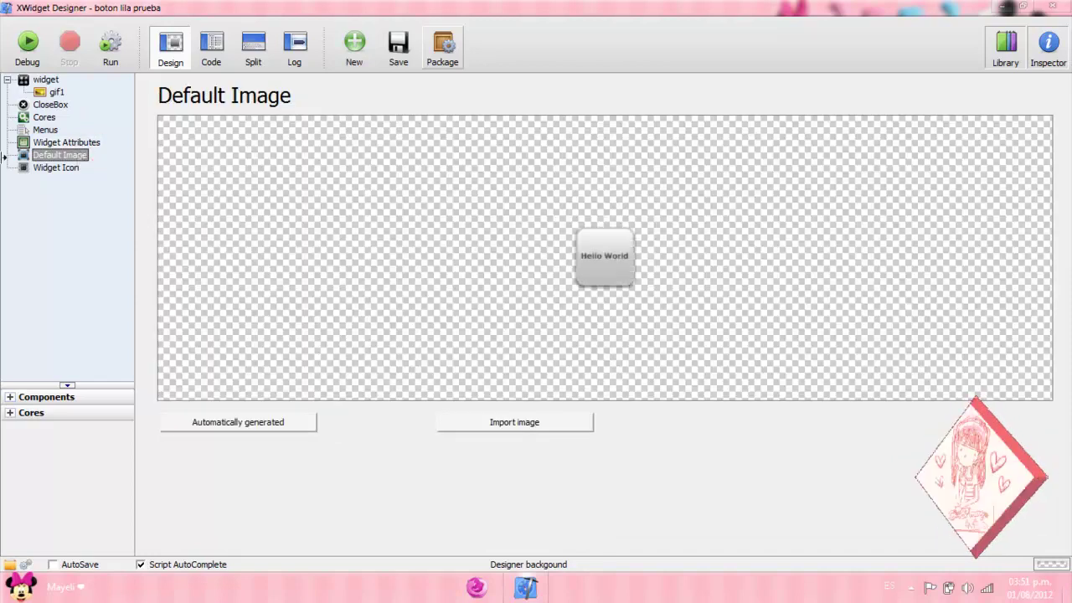
{"action": "left_click", "coordinate": [254, 426]}
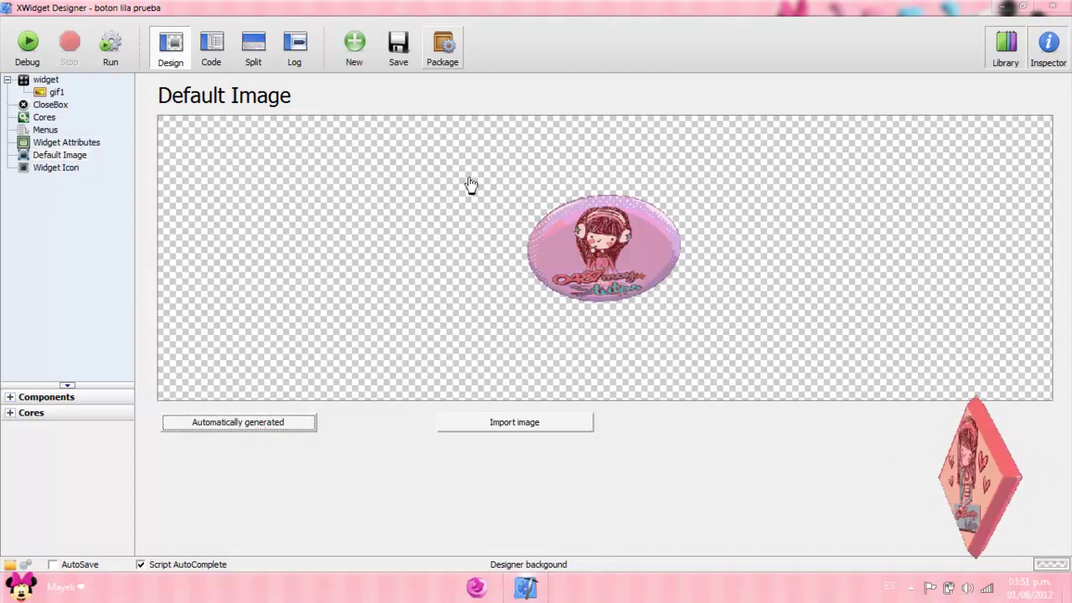
{"action": "left_click", "coordinate": [70, 169]}
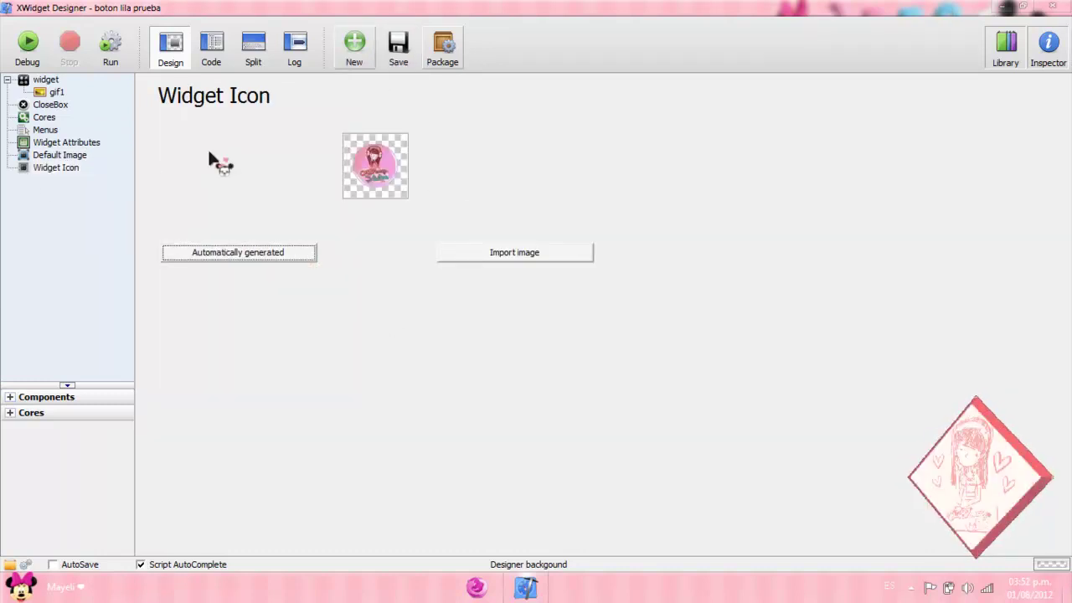
Switch to the desktop and move the running button widget to the desktop's lower-left corner
{"action": "left_click", "coordinate": [1007, 11]}
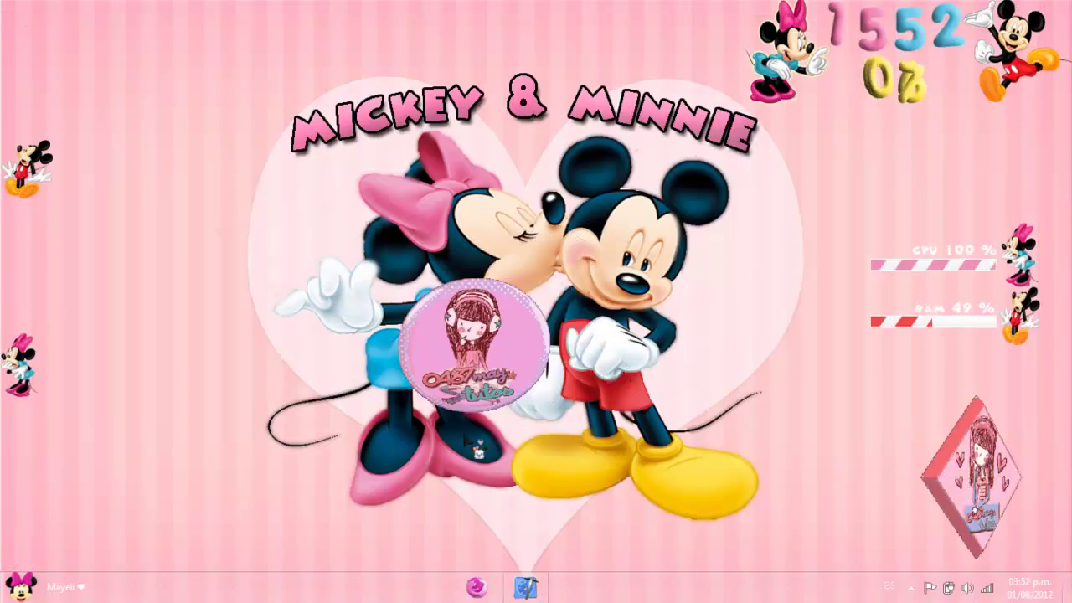
{"action": "left_click_drag", "start_coordinate": [467, 442], "coordinate": [187, 533]}
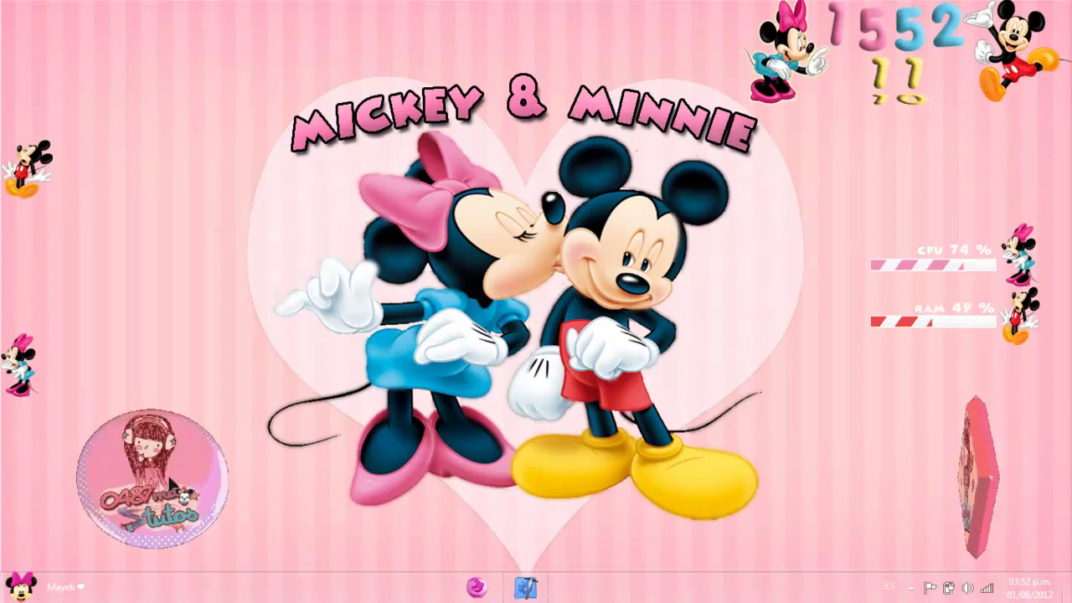
Reduce the button widget's zoom level on the desktop and return to XWidget Designer
{"action": "right_click", "coordinate": [172, 361]}
{"action": "mouse_move", "coordinate": [237, 366]}
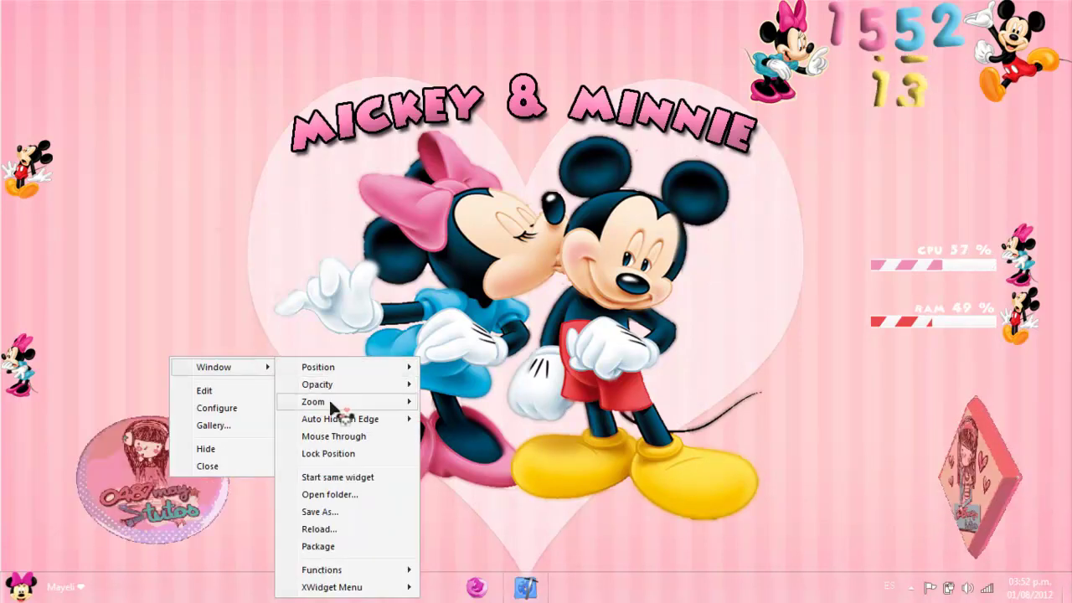
{"action": "mouse_move", "coordinate": [331, 402]}
{"action": "left_click", "coordinate": [472, 437]}
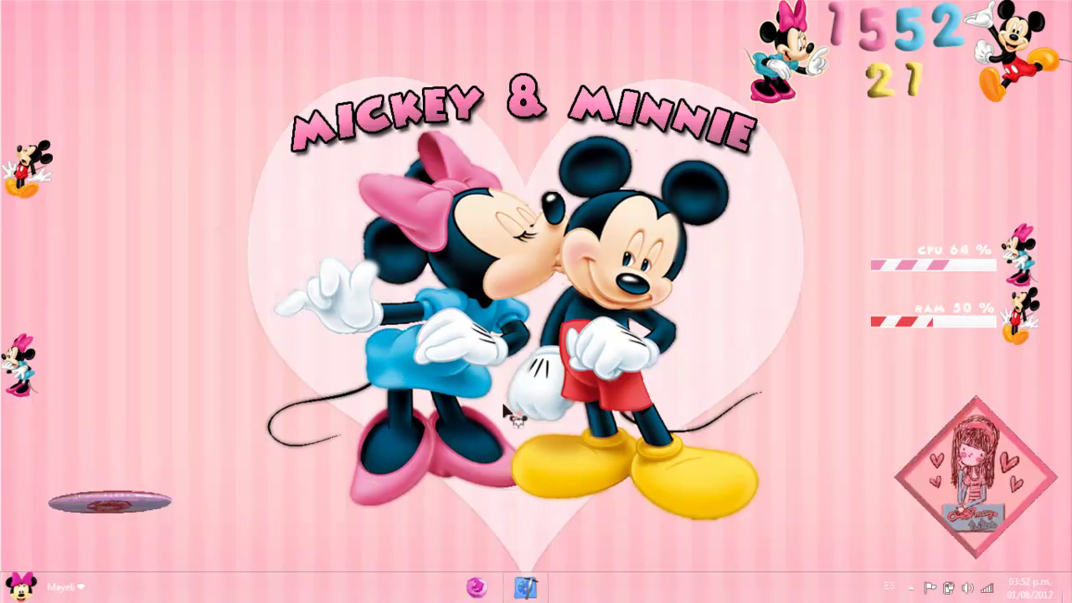
{"action": "mouse_move", "coordinate": [507, 594]}
{"action": "left_click", "coordinate": [537, 543]}
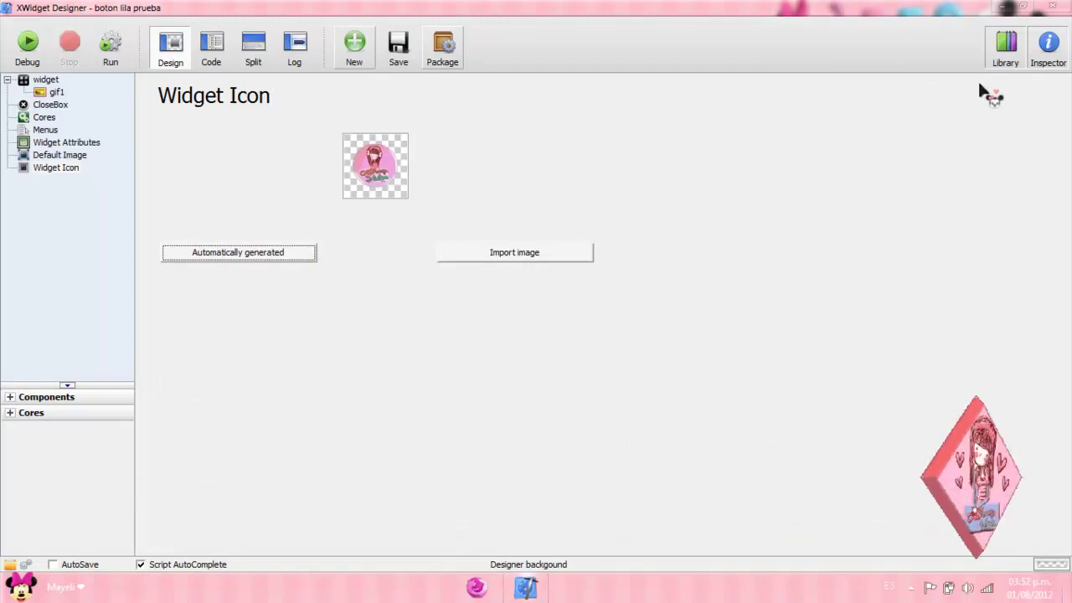
Set the running round button widget's position to Keep Topmost on the desktop and check it over XWidget Designer
{"action": "left_click", "coordinate": [1004, 7]}
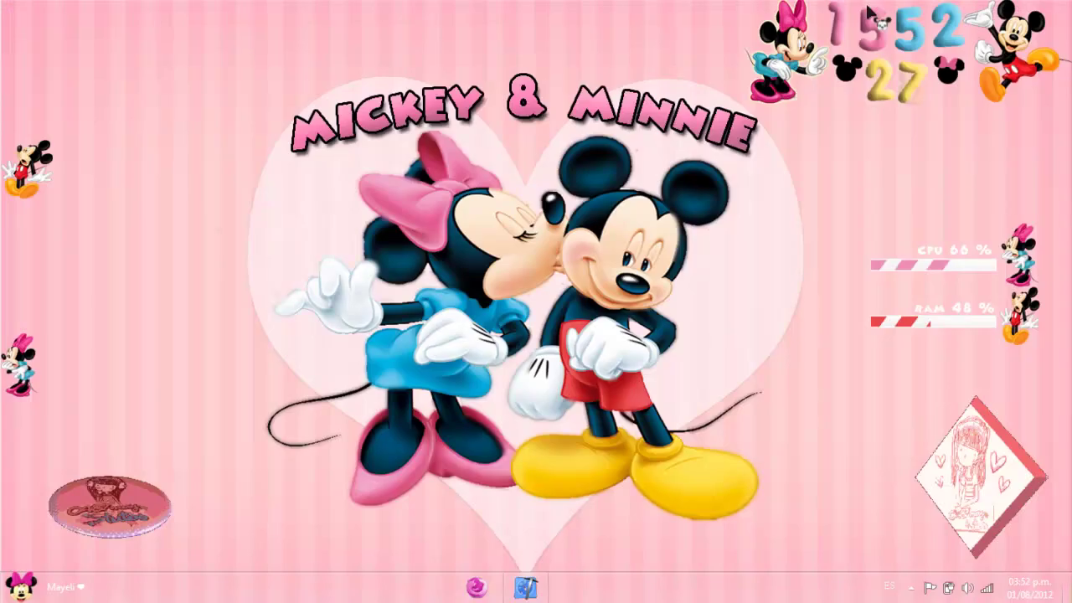
{"action": "right_click", "coordinate": [111, 500]}
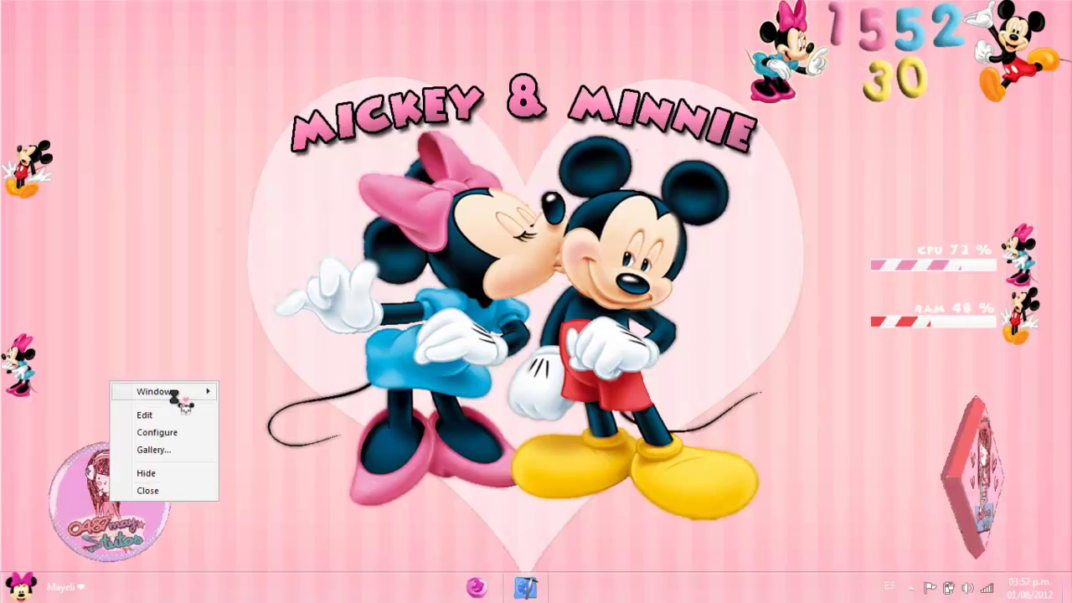
{"action": "mouse_move", "coordinate": [179, 391]}
{"action": "mouse_move", "coordinate": [291, 173]}
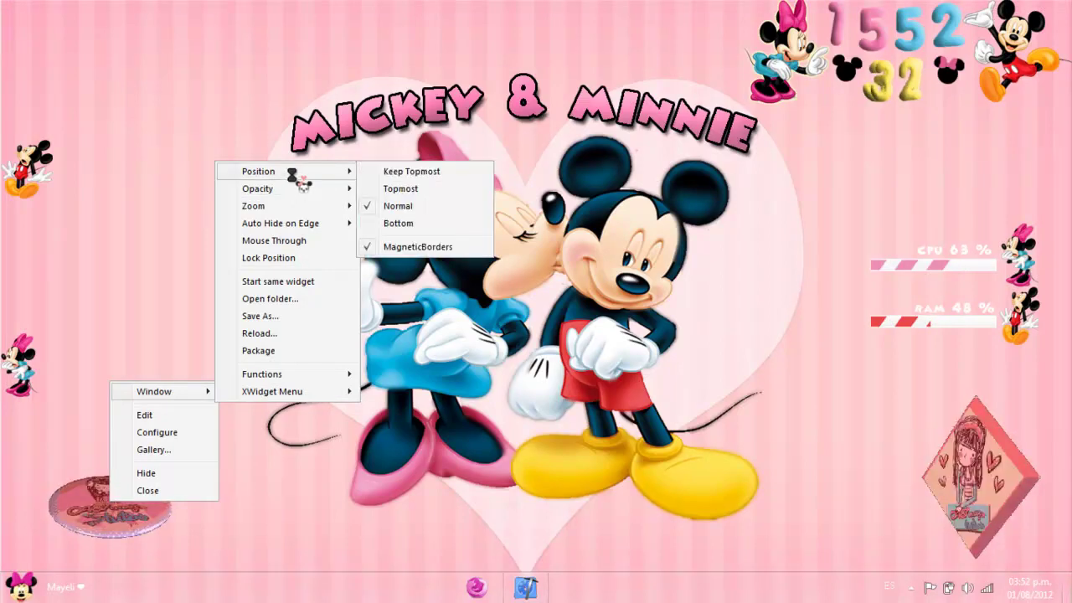
{"action": "left_click", "coordinate": [412, 172]}
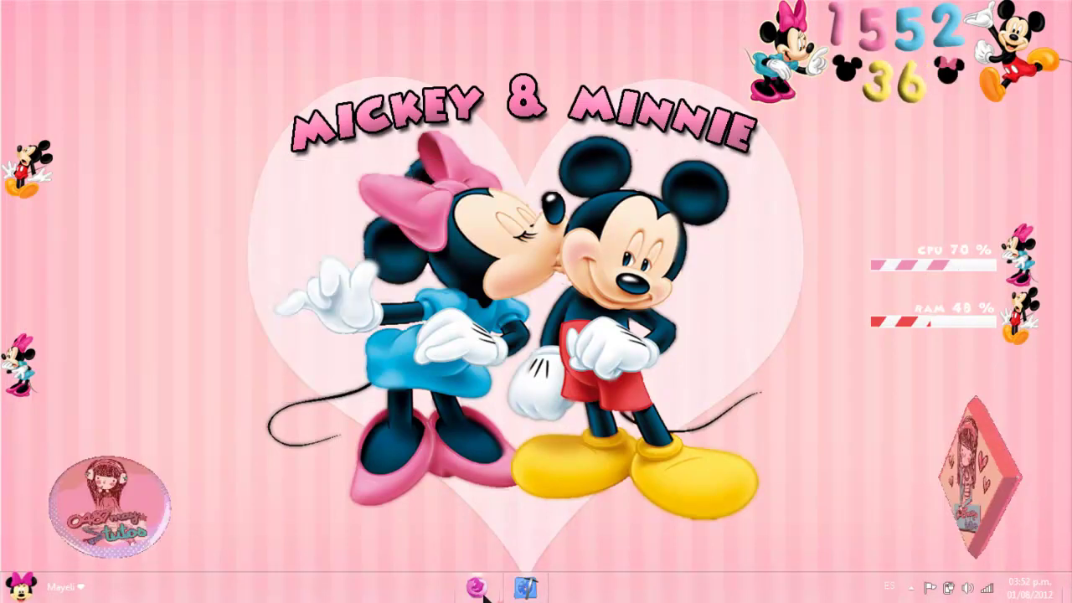
{"action": "left_click", "coordinate": [526, 588]}
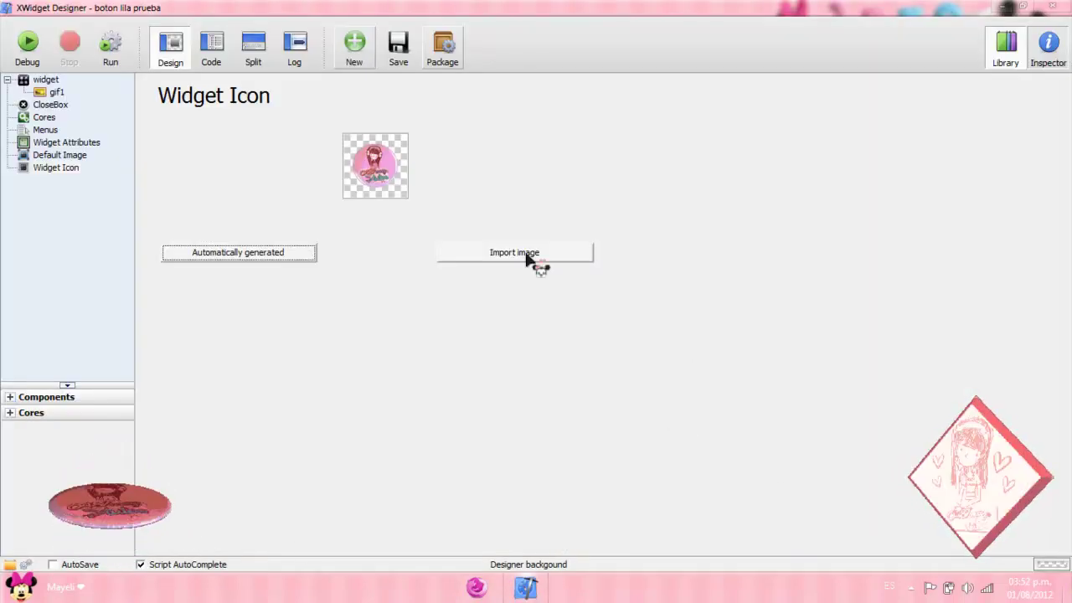
{"action": "left_click", "coordinate": [123, 510]}
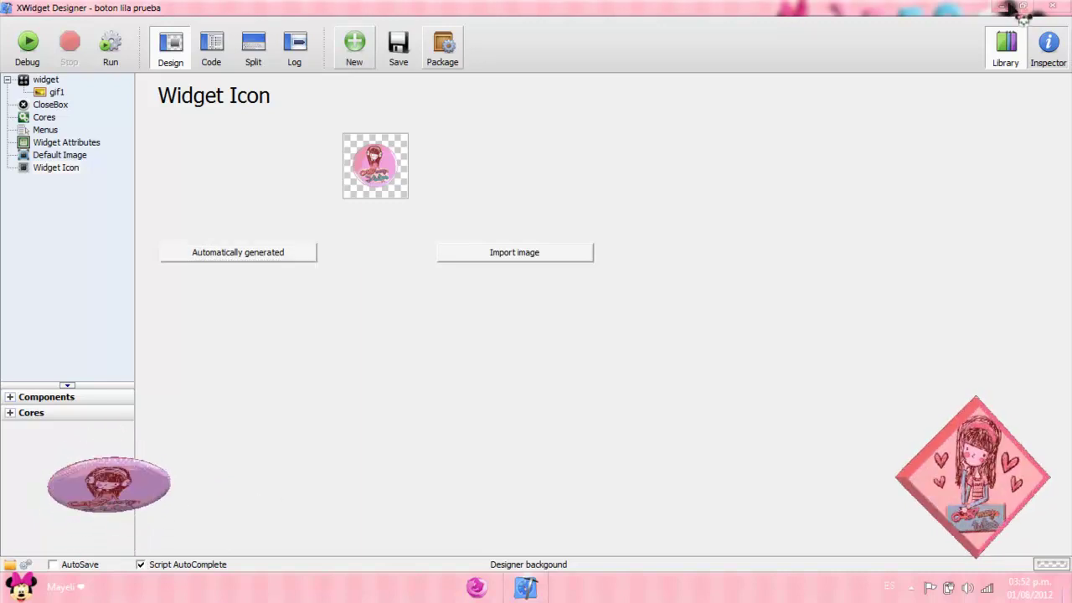
Switch to the desktop and open the botones folder through the Minnie folders widget
{"action": "key", "text": "super+d"}
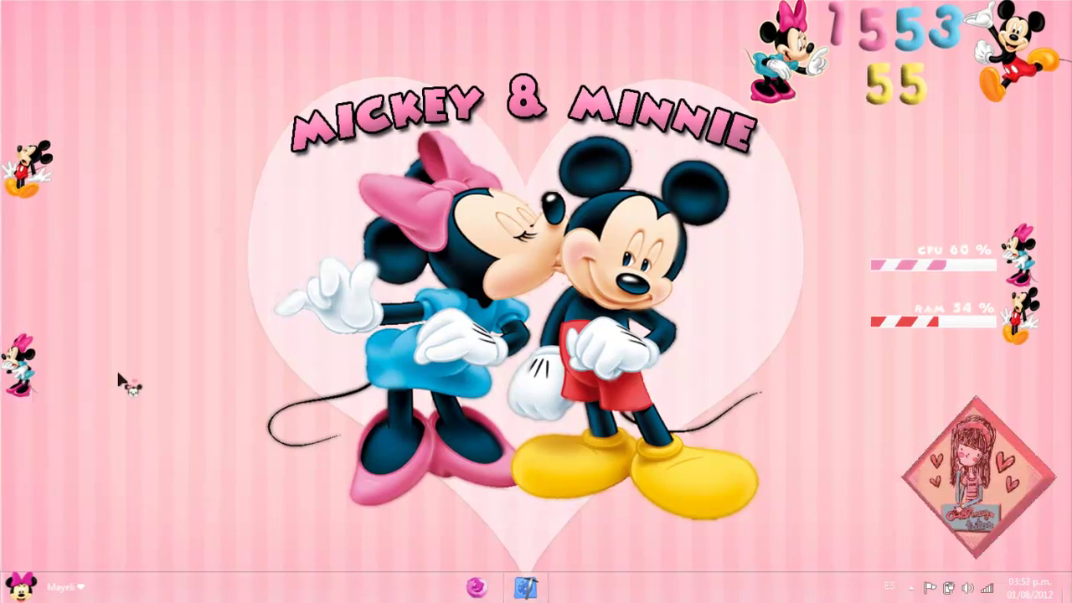
{"action": "mouse_move", "coordinate": [16, 368]}
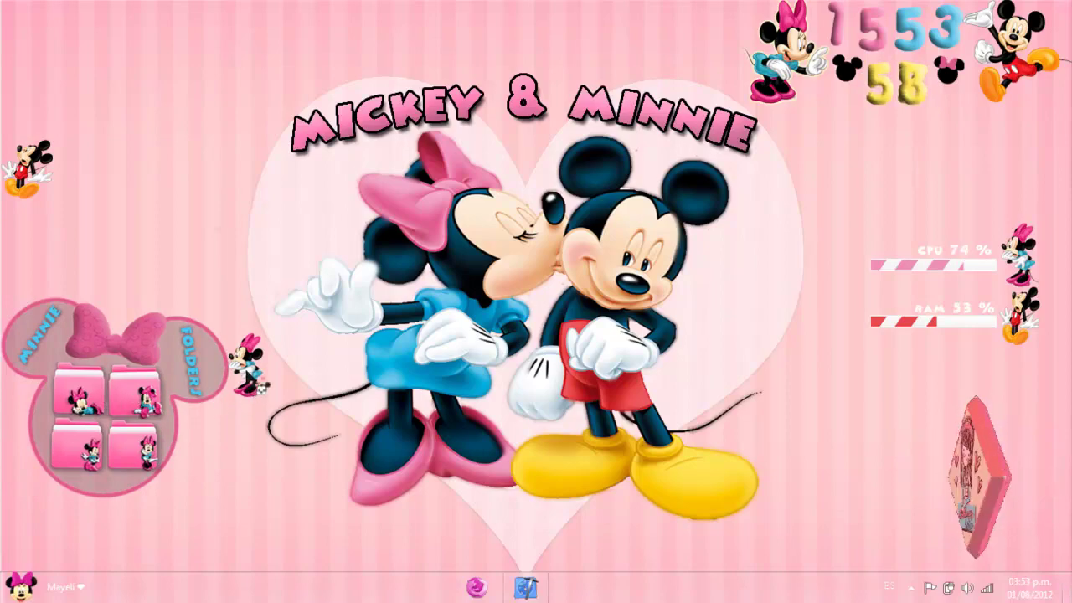
{"action": "left_click", "coordinate": [79, 394]}
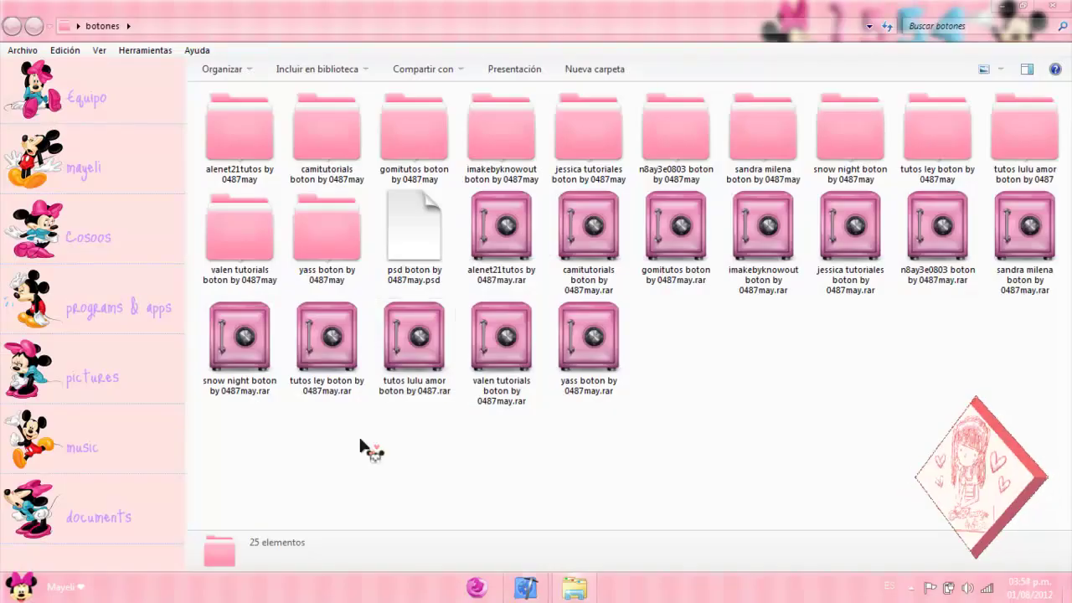
Go through the button RAR archives in the botones folder one by one
{"action": "left_click", "coordinate": [527, 248]}
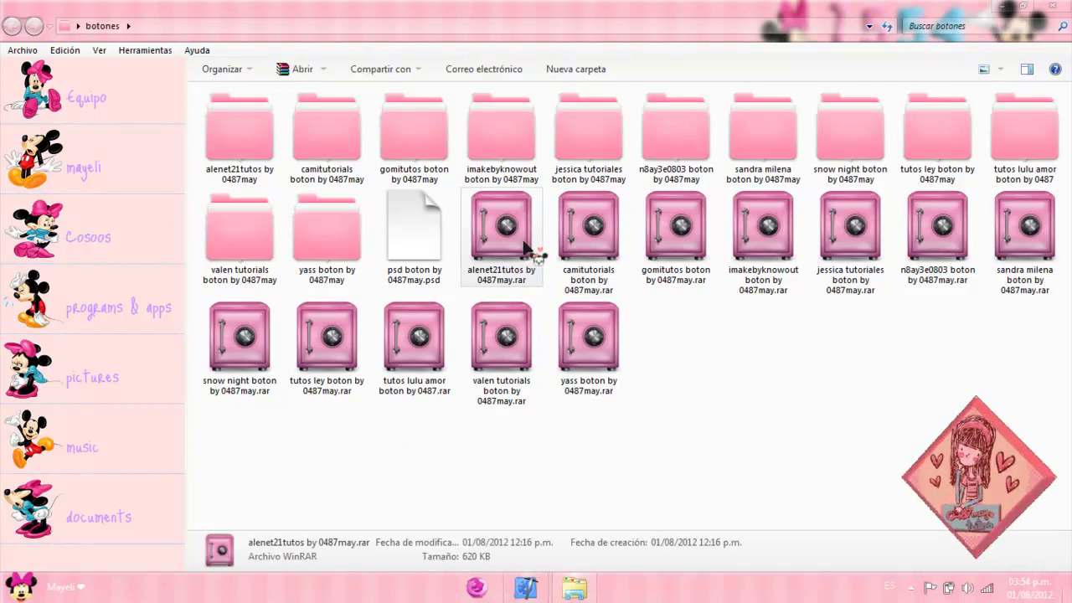
{"action": "left_click", "coordinate": [661, 366]}
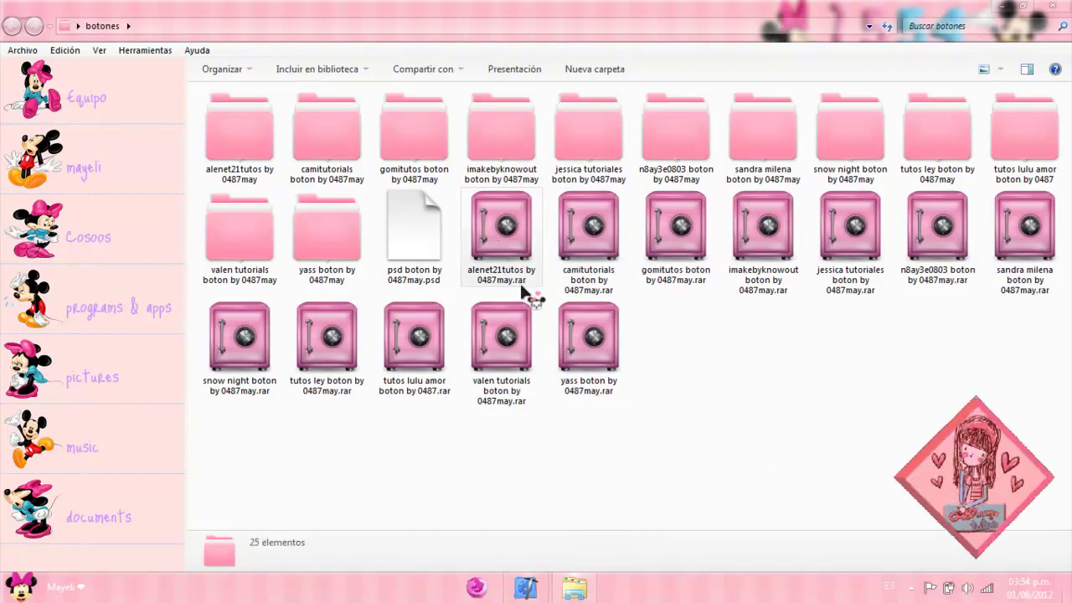
{"action": "left_click", "coordinate": [605, 289]}
{"action": "left_click", "coordinate": [670, 287]}
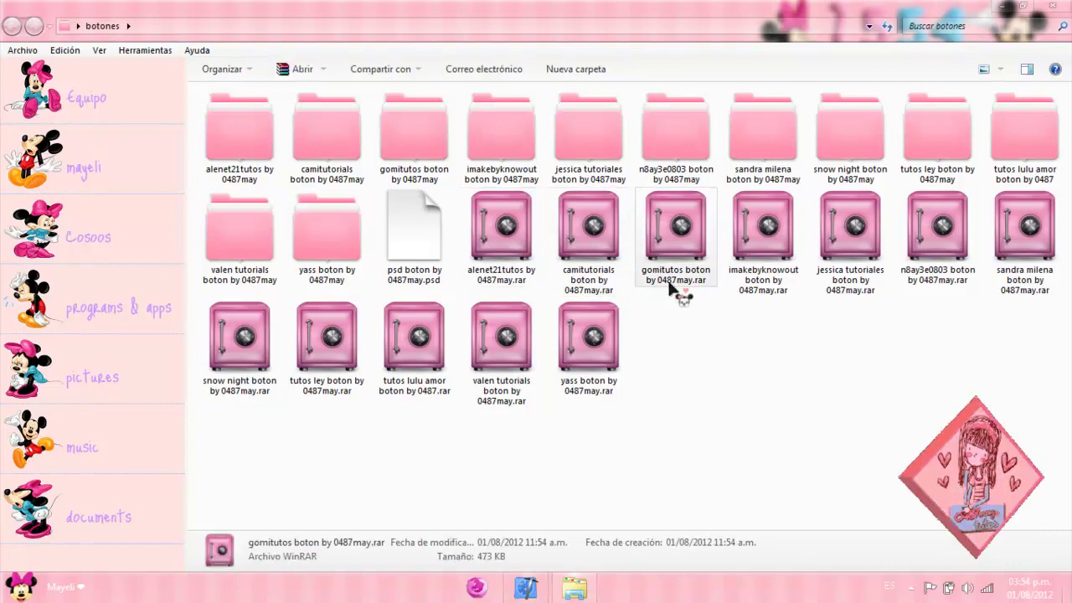
{"action": "left_click", "coordinate": [762, 288]}
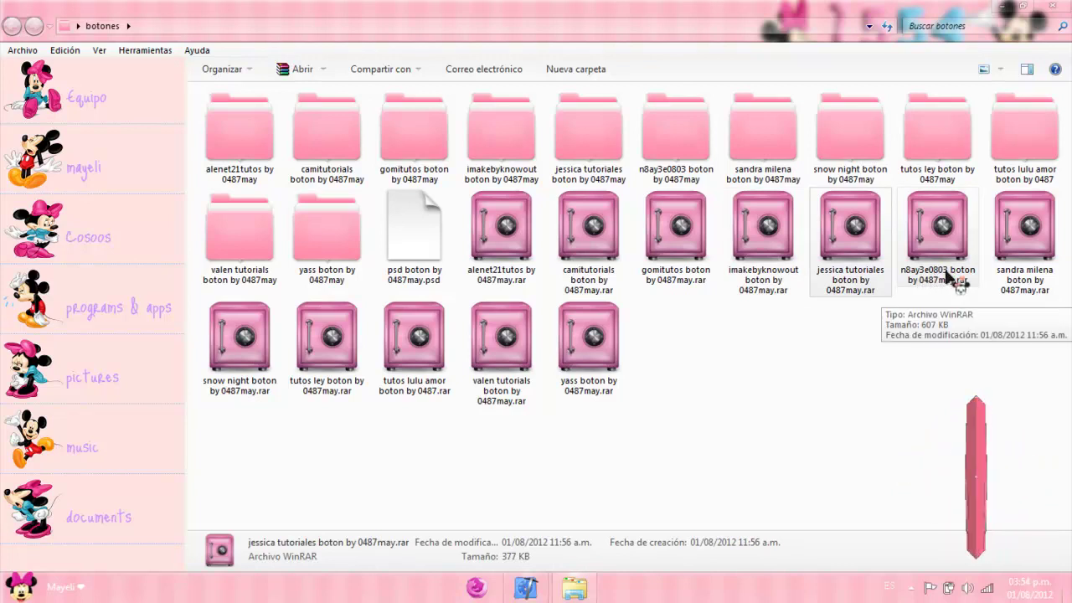
{"action": "left_click", "coordinate": [1012, 270]}
{"action": "left_click", "coordinate": [269, 376]}
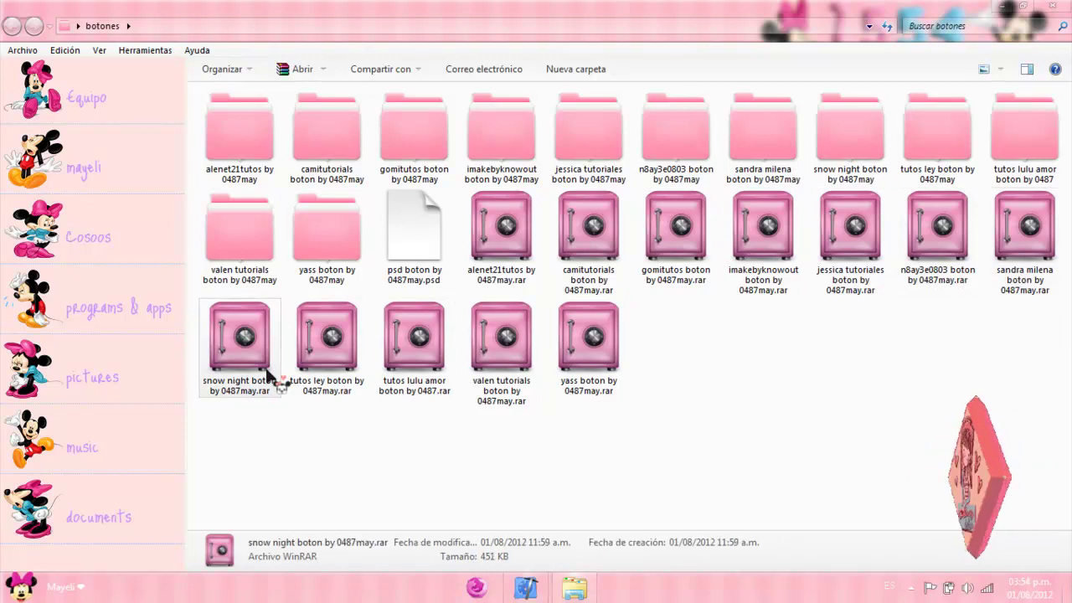
{"action": "left_click", "coordinate": [350, 356]}
{"action": "left_click", "coordinate": [410, 352]}
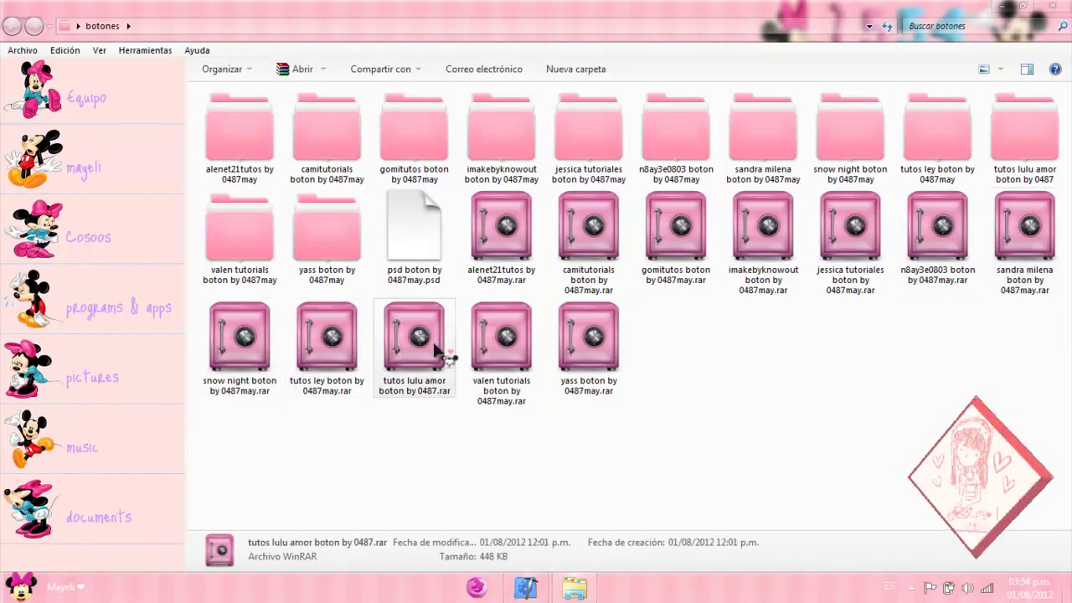
{"action": "left_click", "coordinate": [491, 343]}
{"action": "left_click", "coordinate": [586, 337]}
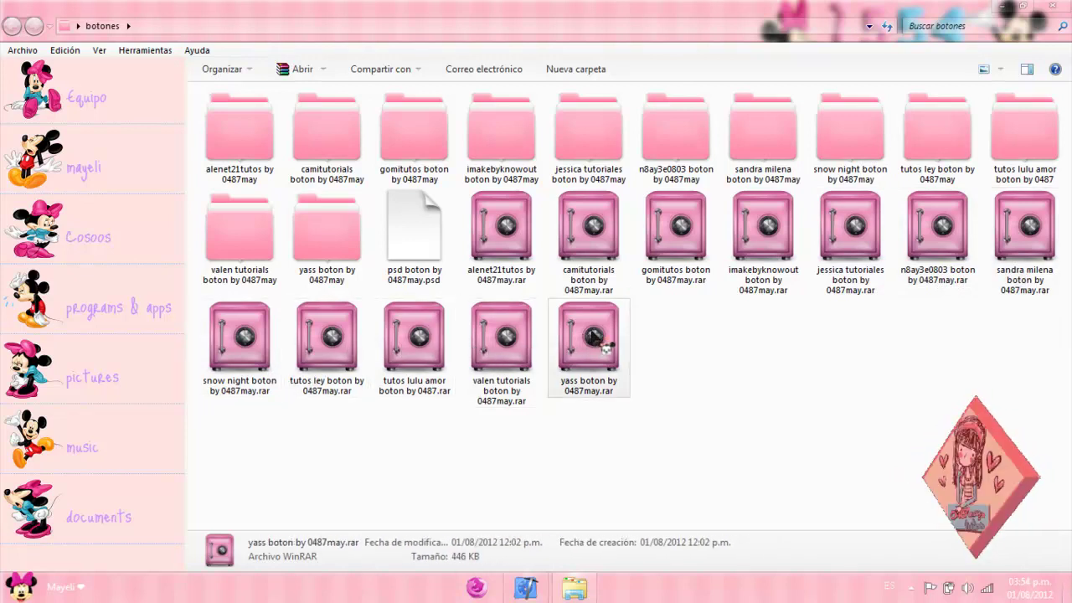
{"action": "left_click", "coordinate": [705, 340]}
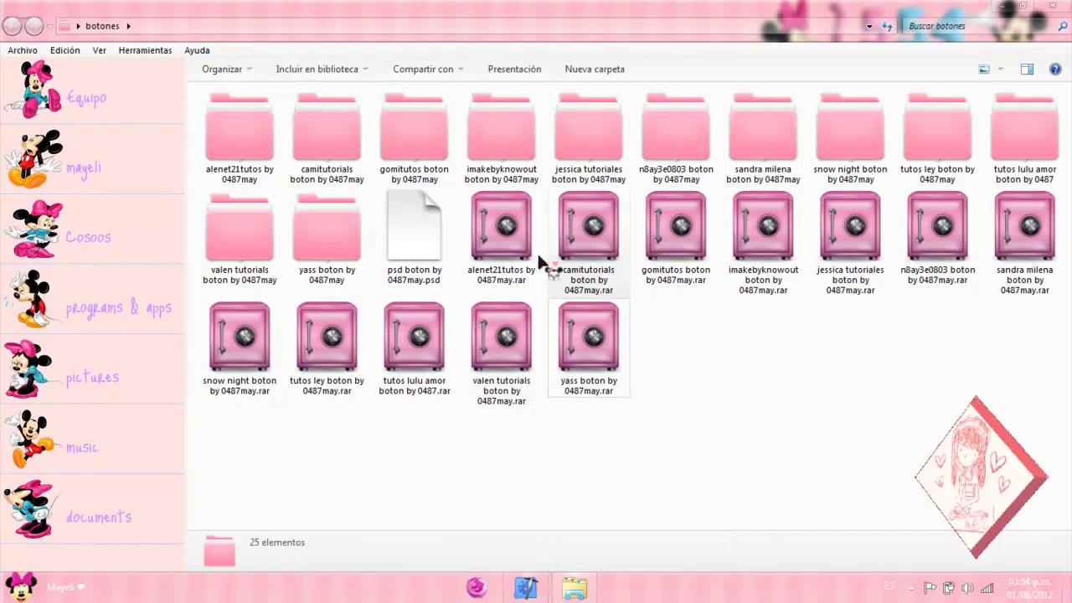